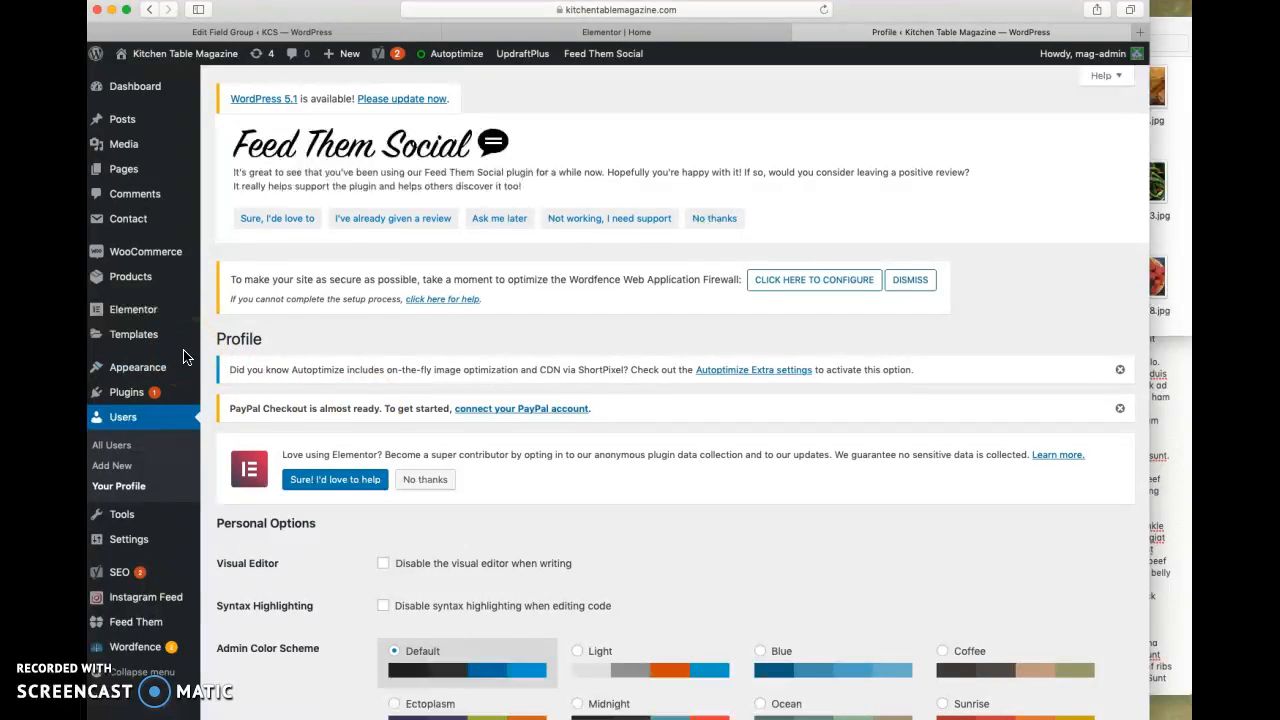
- Create a new blog post titled "A New Post"
mouse_move(125, 121)
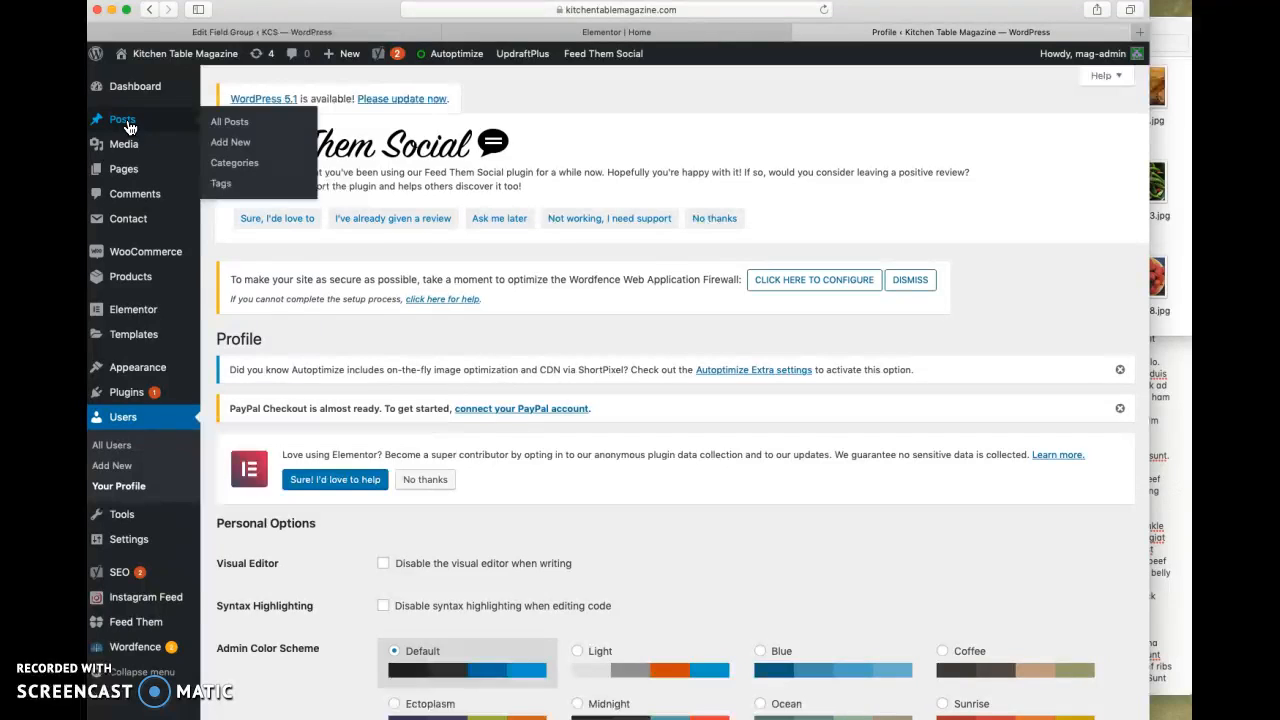
left_click(226, 129)
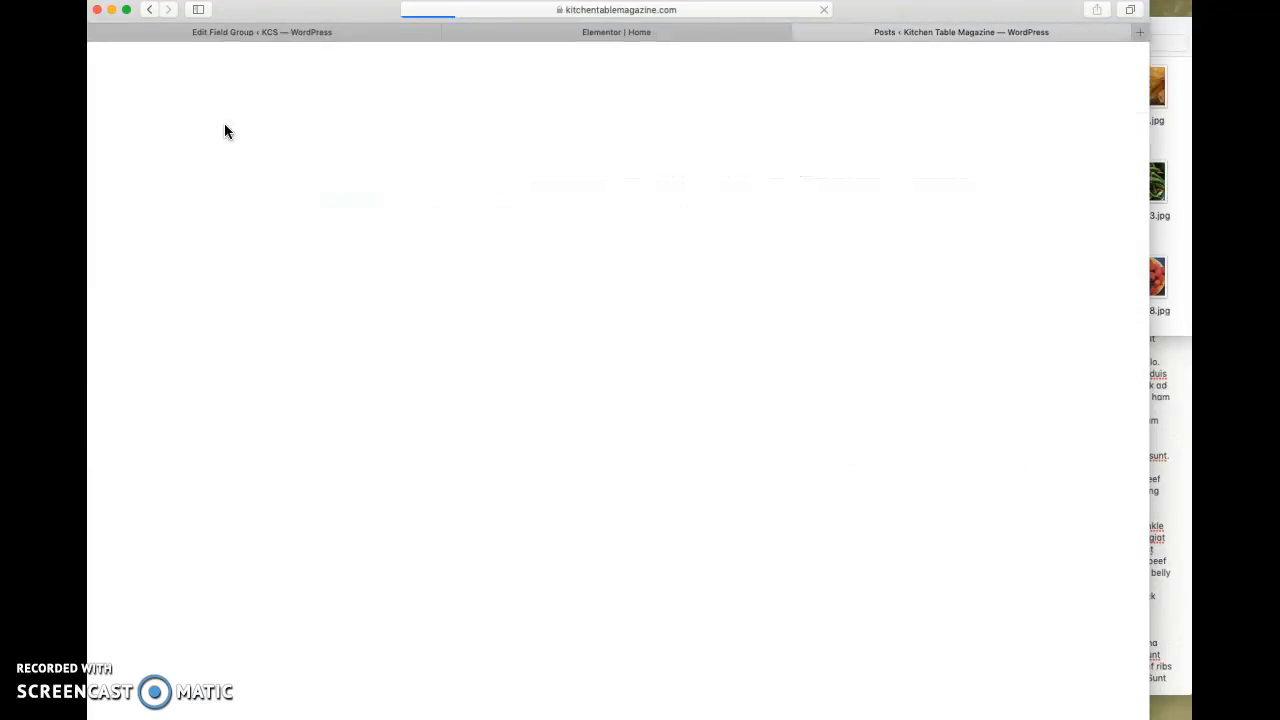
scroll(345, 345, "down", 5)
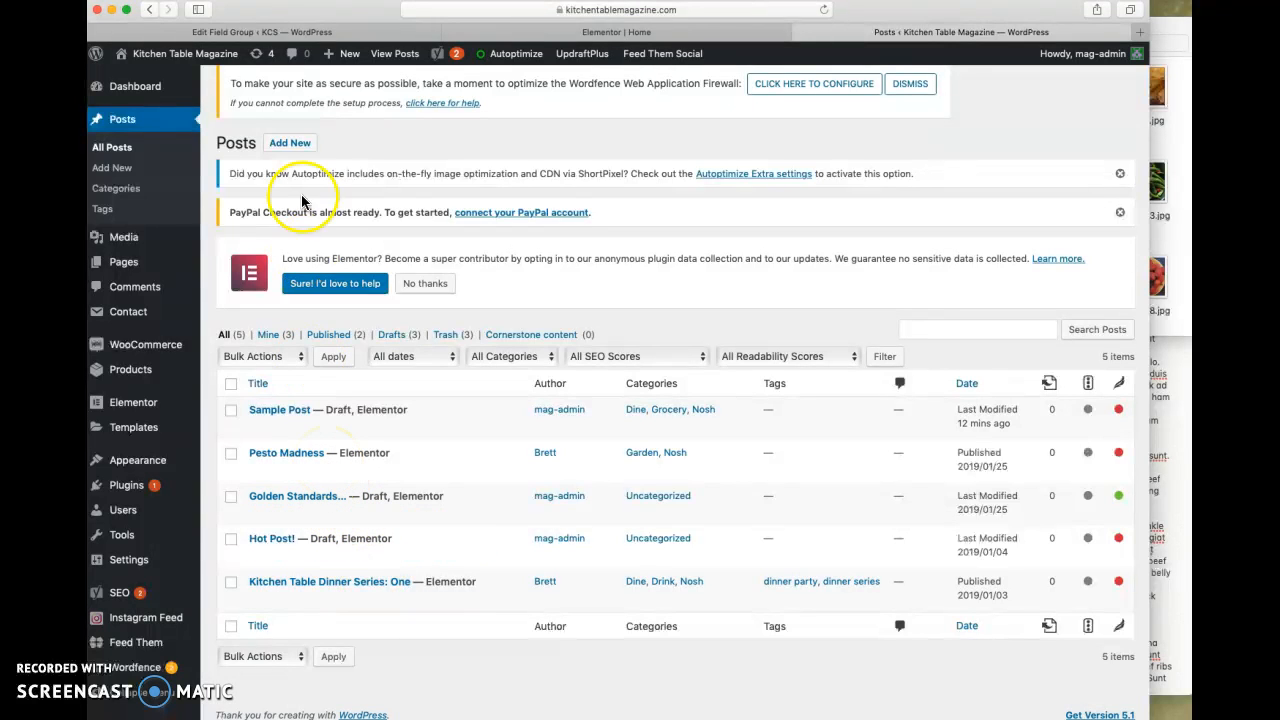
left_click(292, 146)
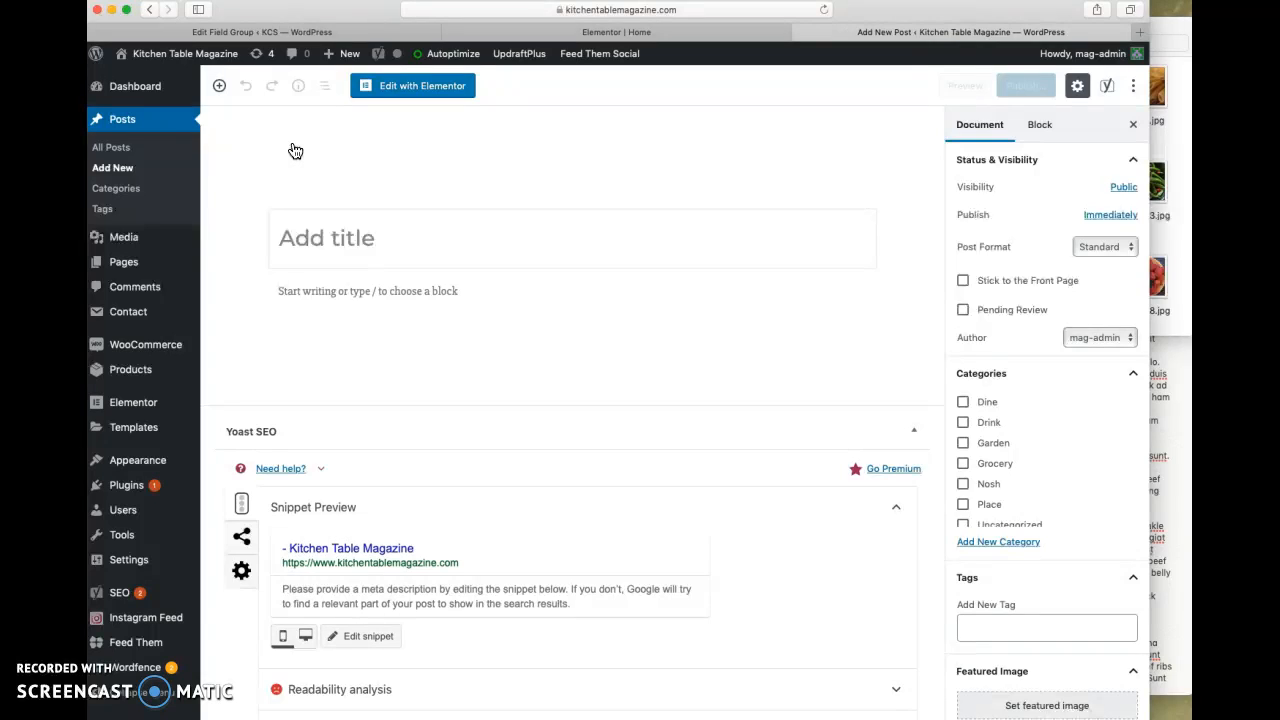
type("A ")
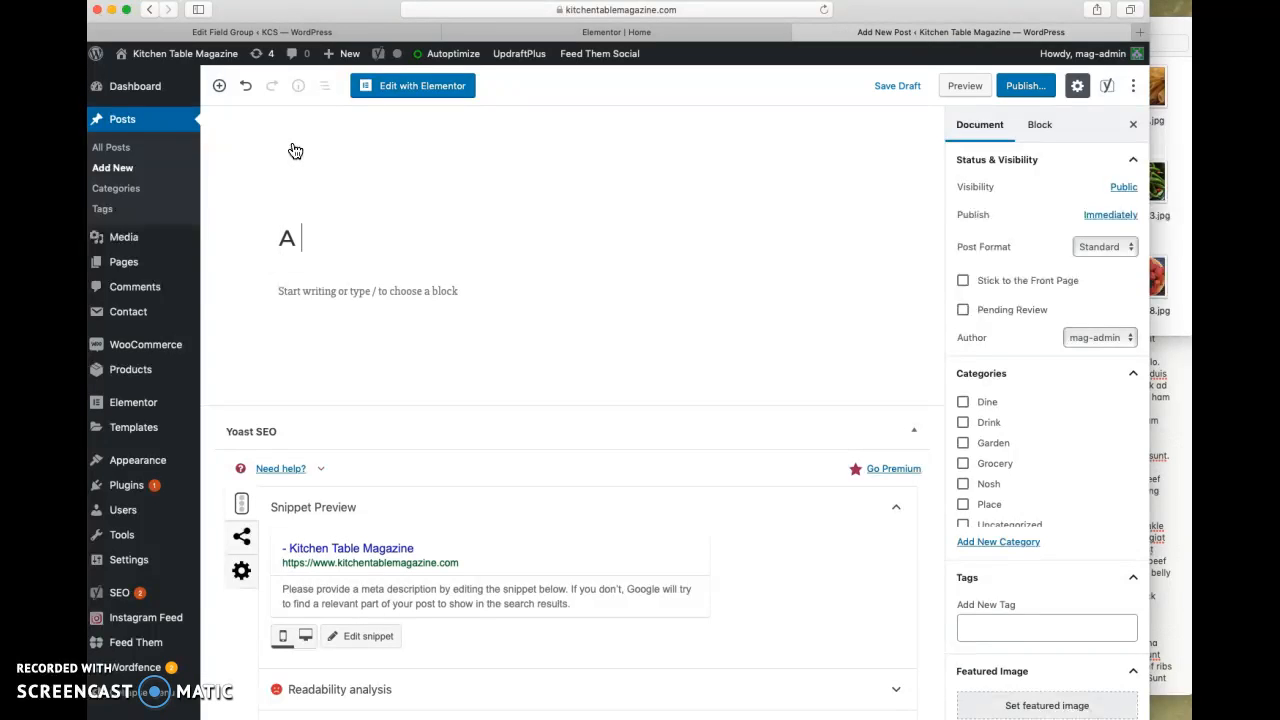
type("New Post")
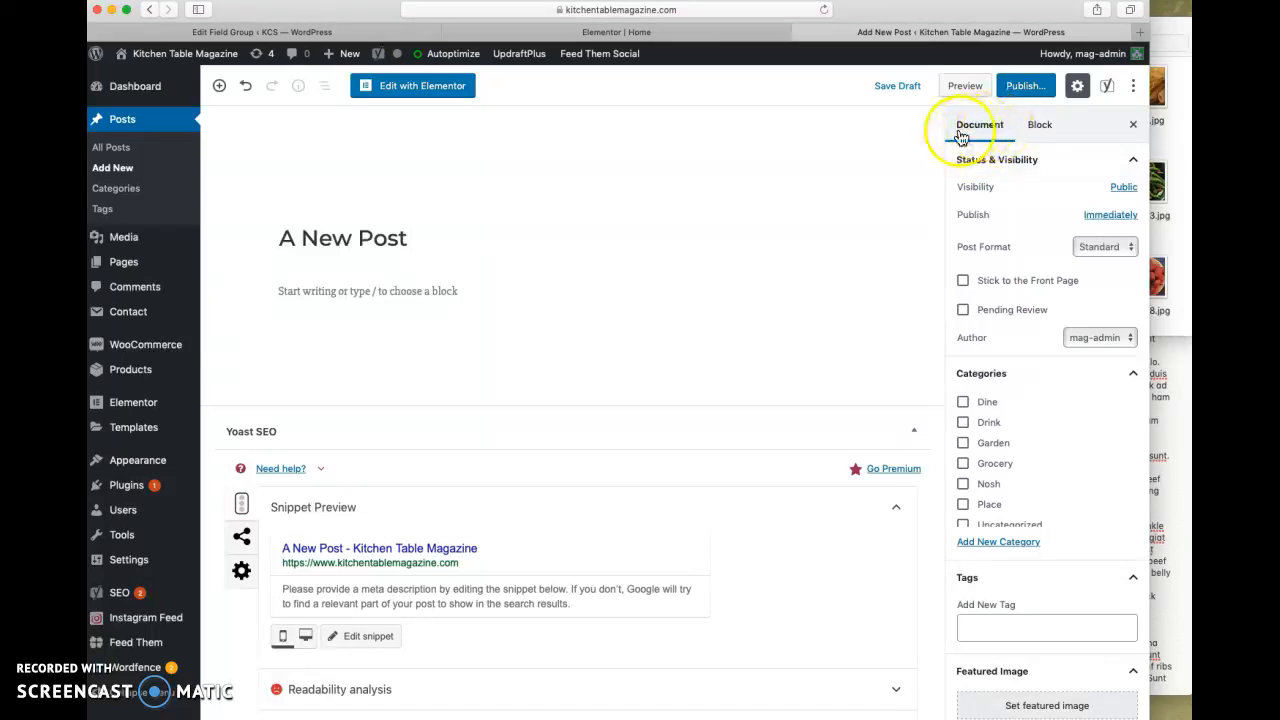
- Review the publish date, post format and author options in the post's settings without changing them
left_click(1104, 216)
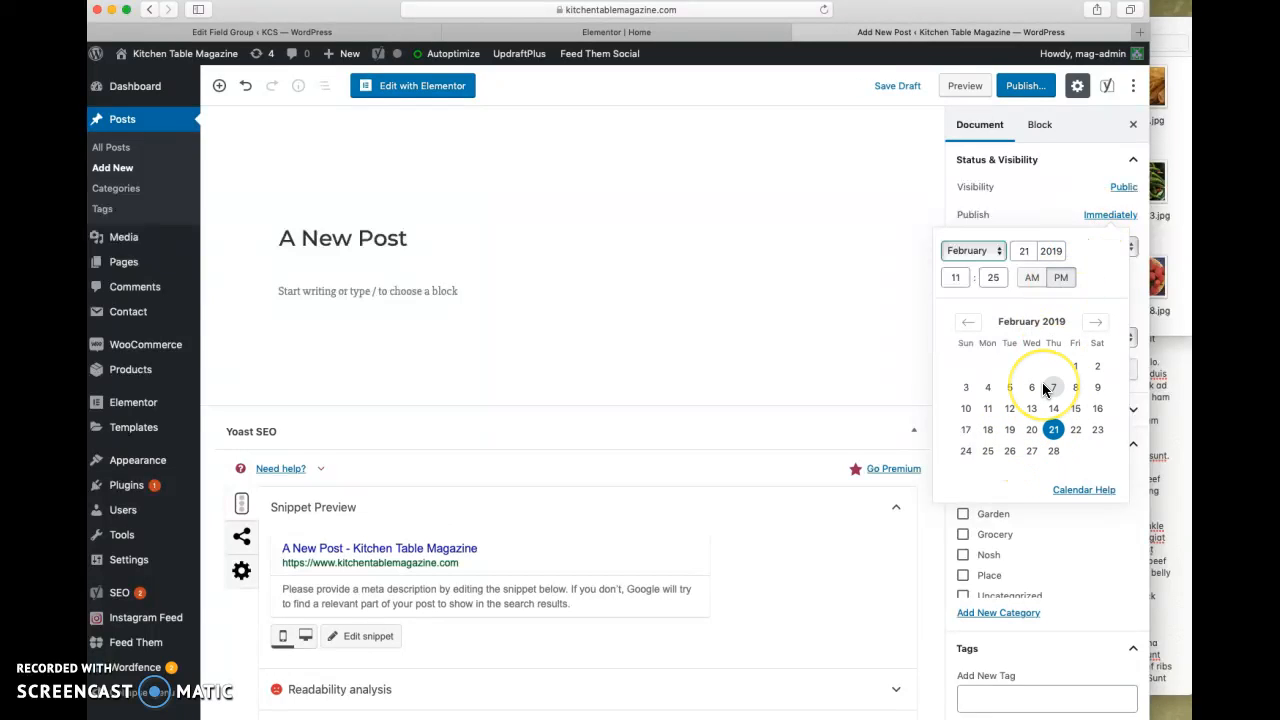
left_click(898, 321)
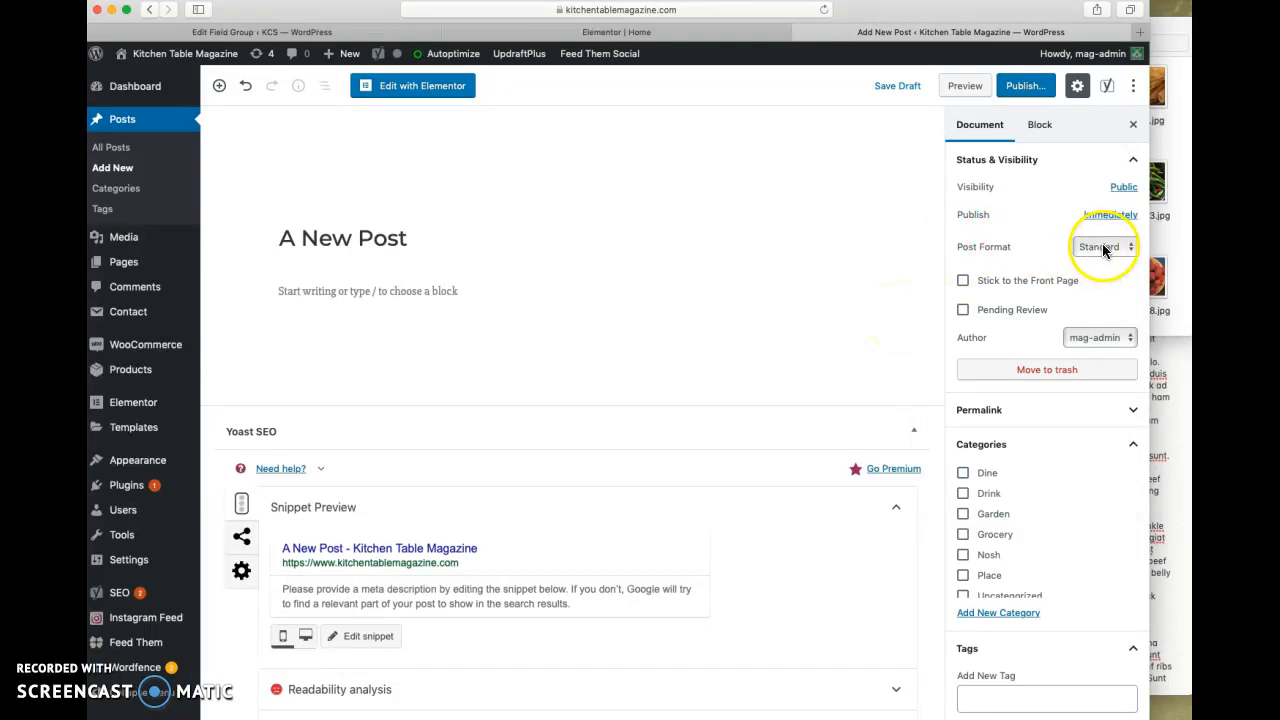
left_click(1104, 250)
left_click(1104, 250)
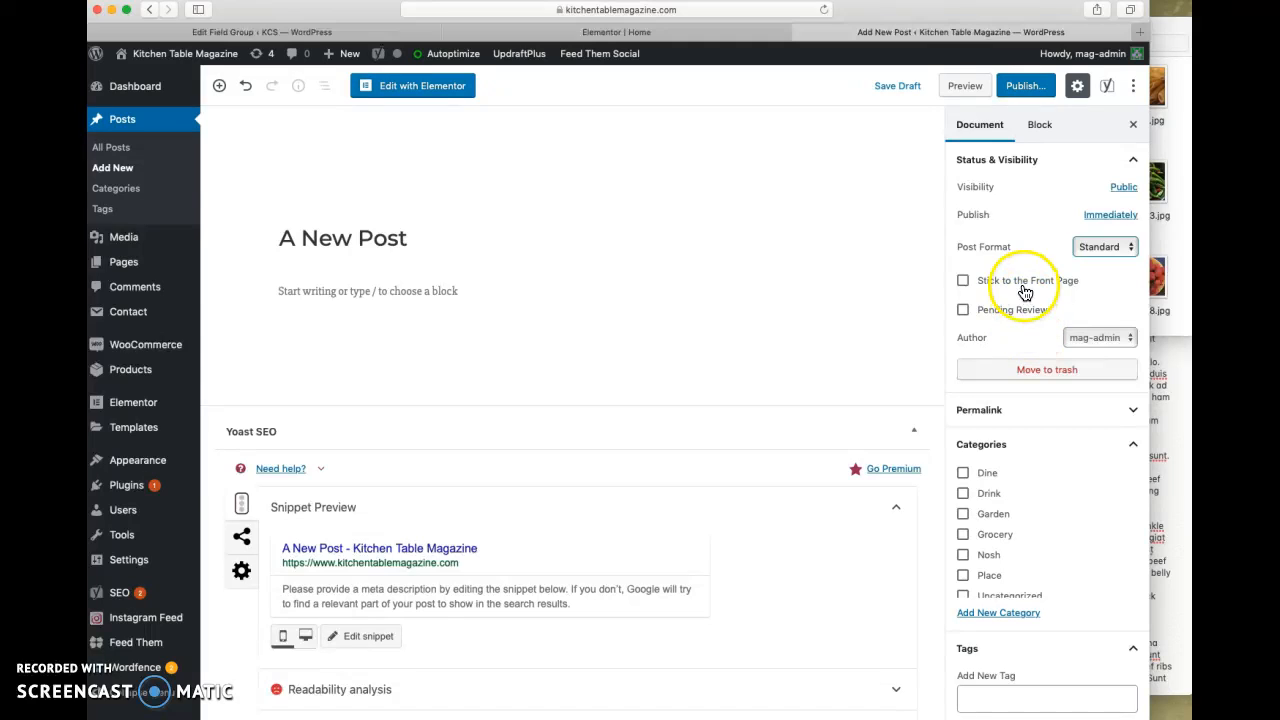
left_click(1101, 337)
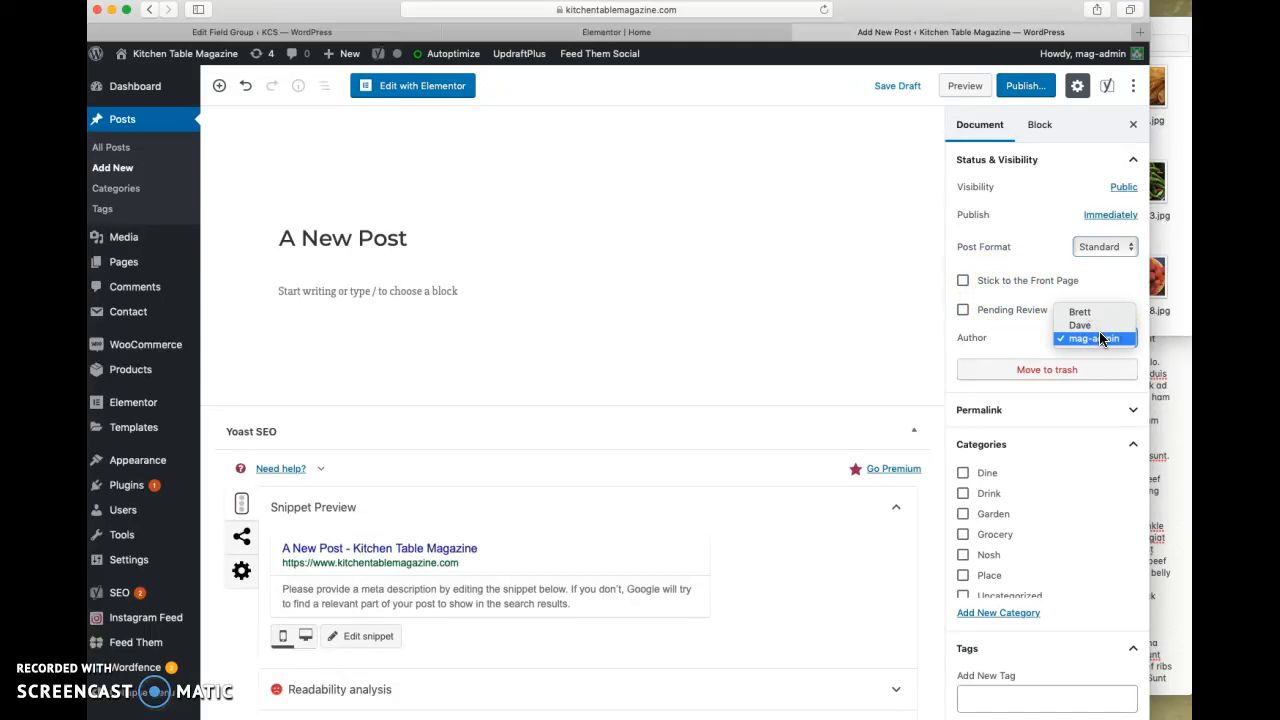
left_click(1100, 335)
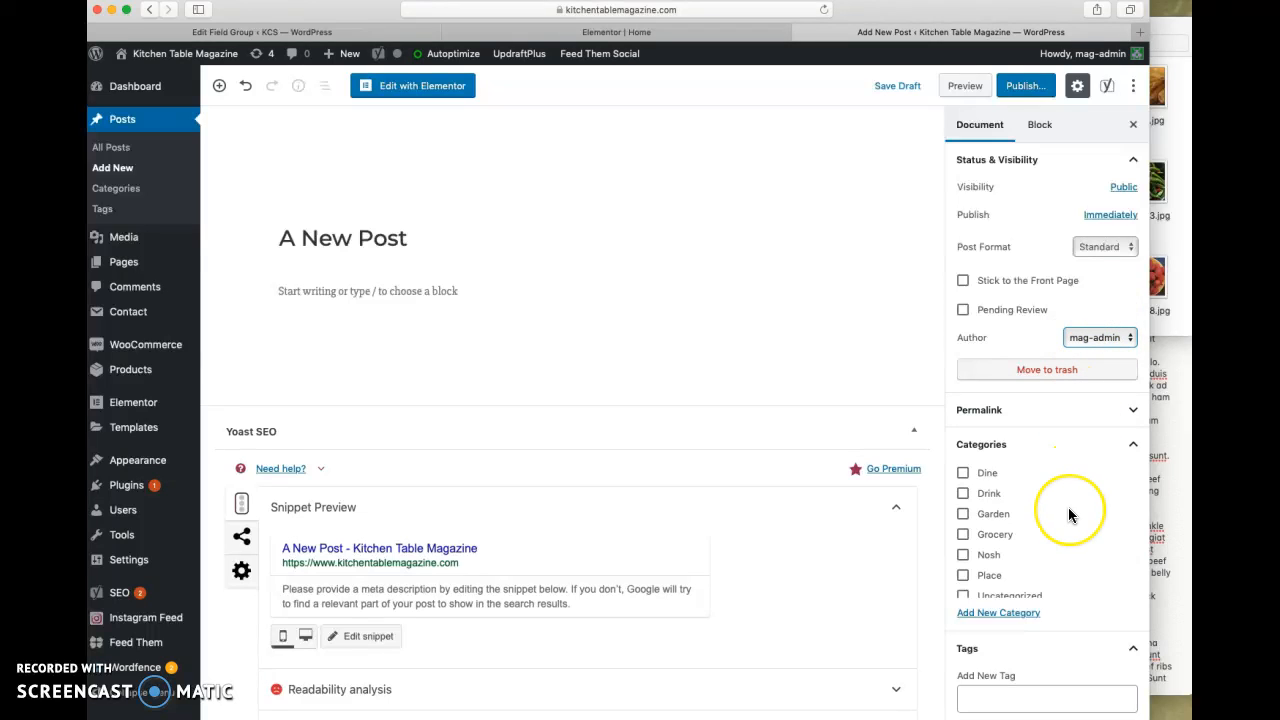
- Assign the post to the Dine, Grocery and Nosh categories, with Dine as the primary category
scroll(1068, 510, "down", 1)
scroll(1068, 510, "up", 1)
left_click(962, 472)
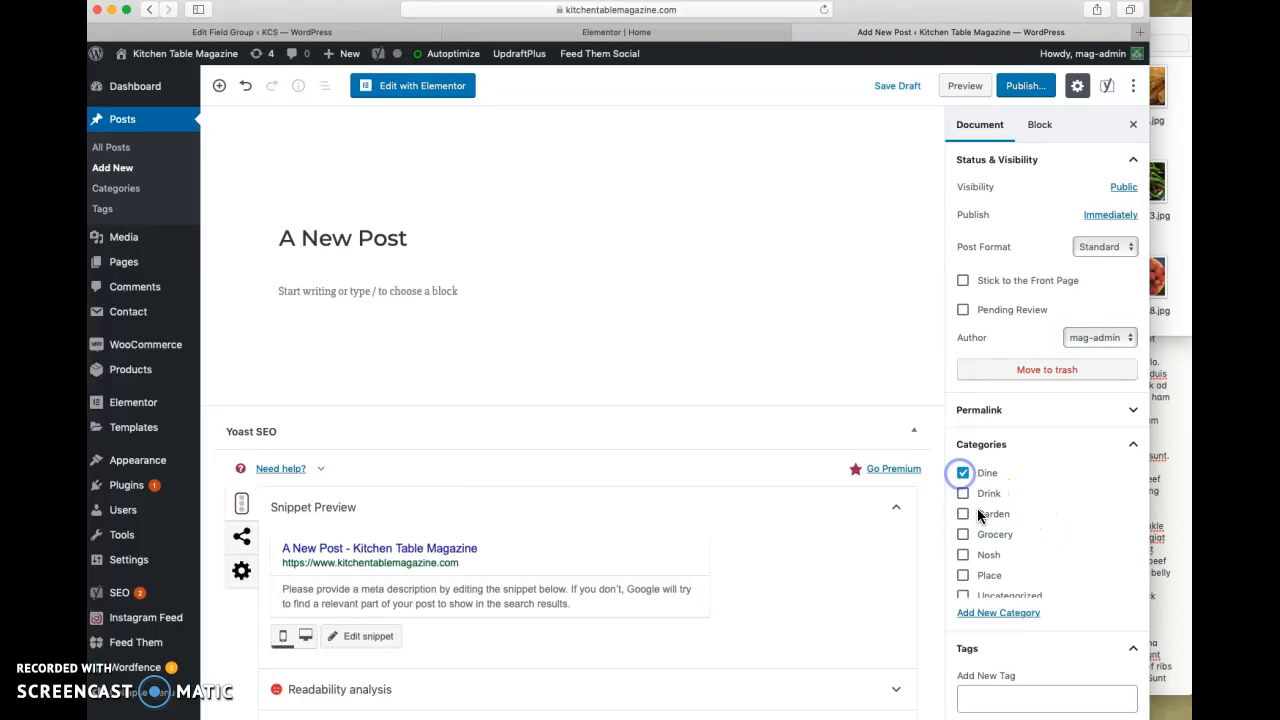
left_click(963, 536)
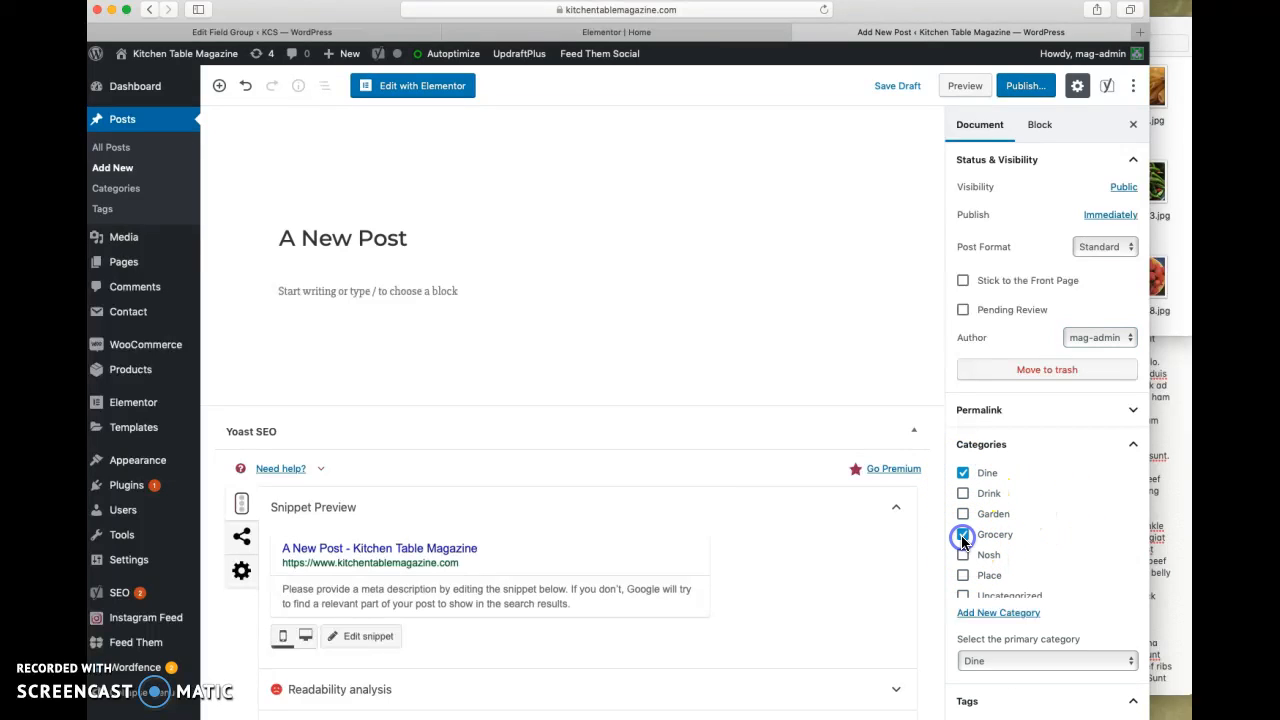
scroll(963, 540, "down", 1)
left_click(962, 546)
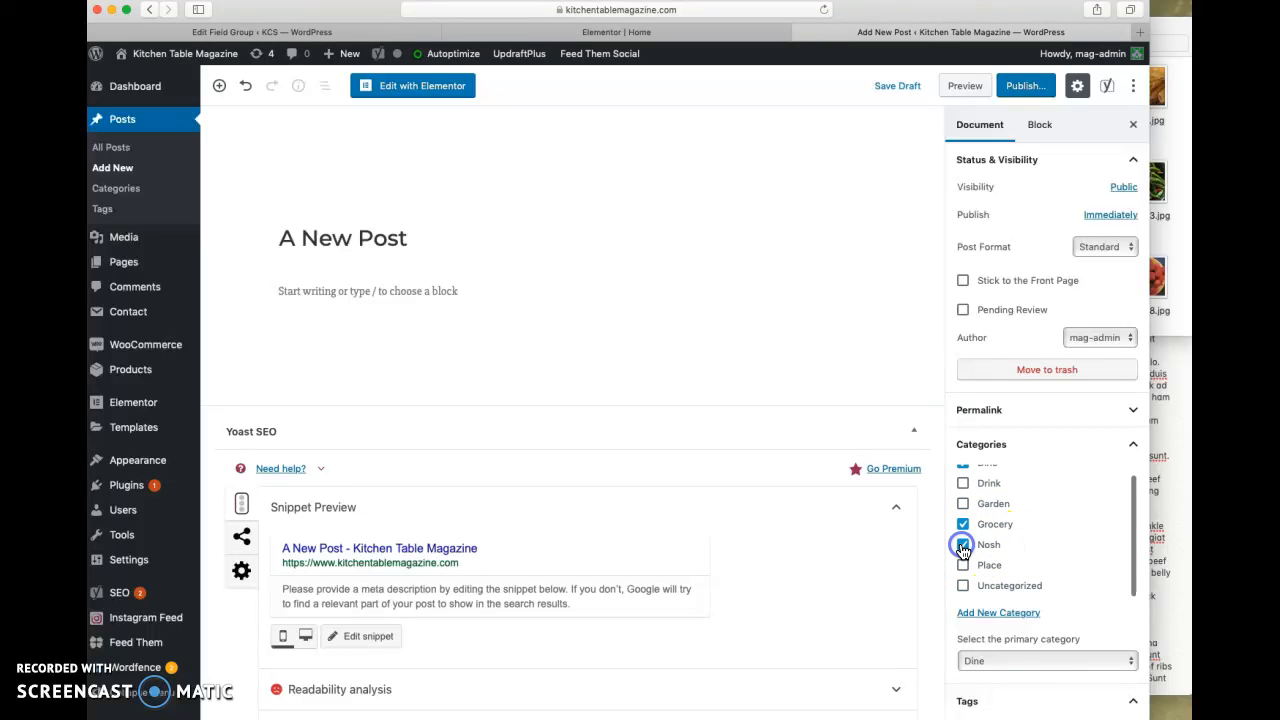
left_click(1020, 664)
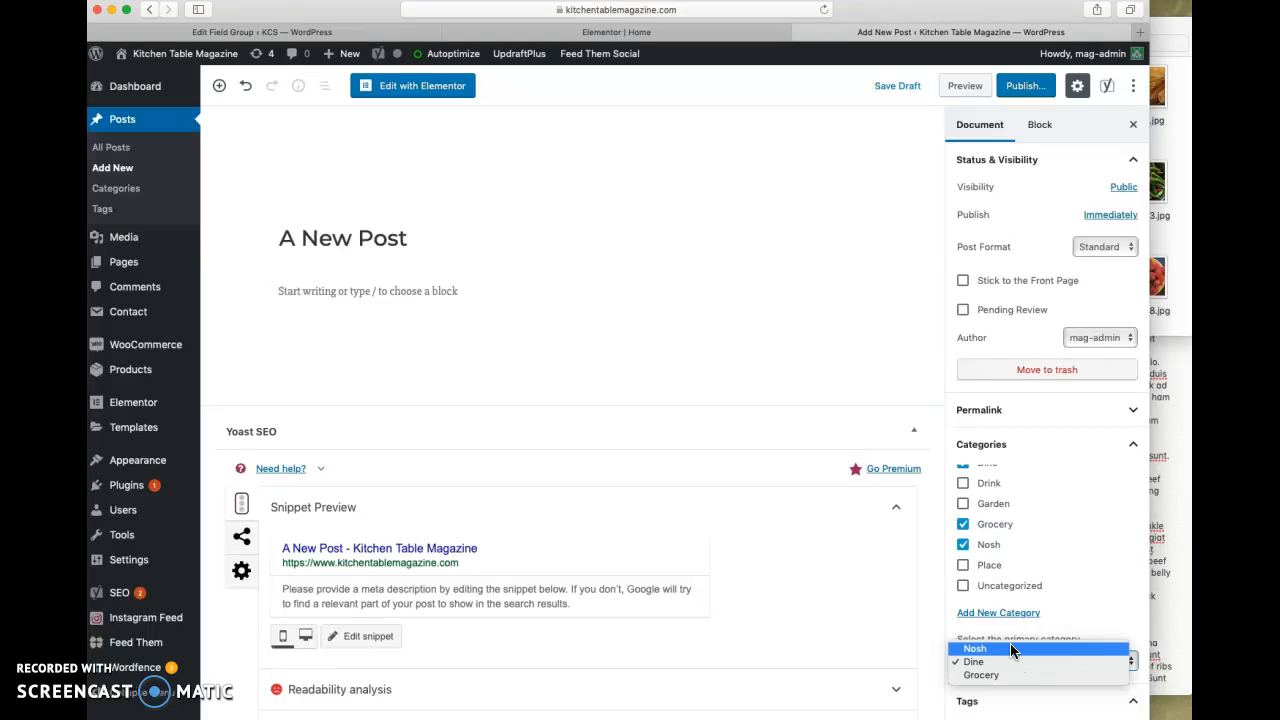
left_click(1009, 676)
left_click(1000, 662)
left_click(998, 662)
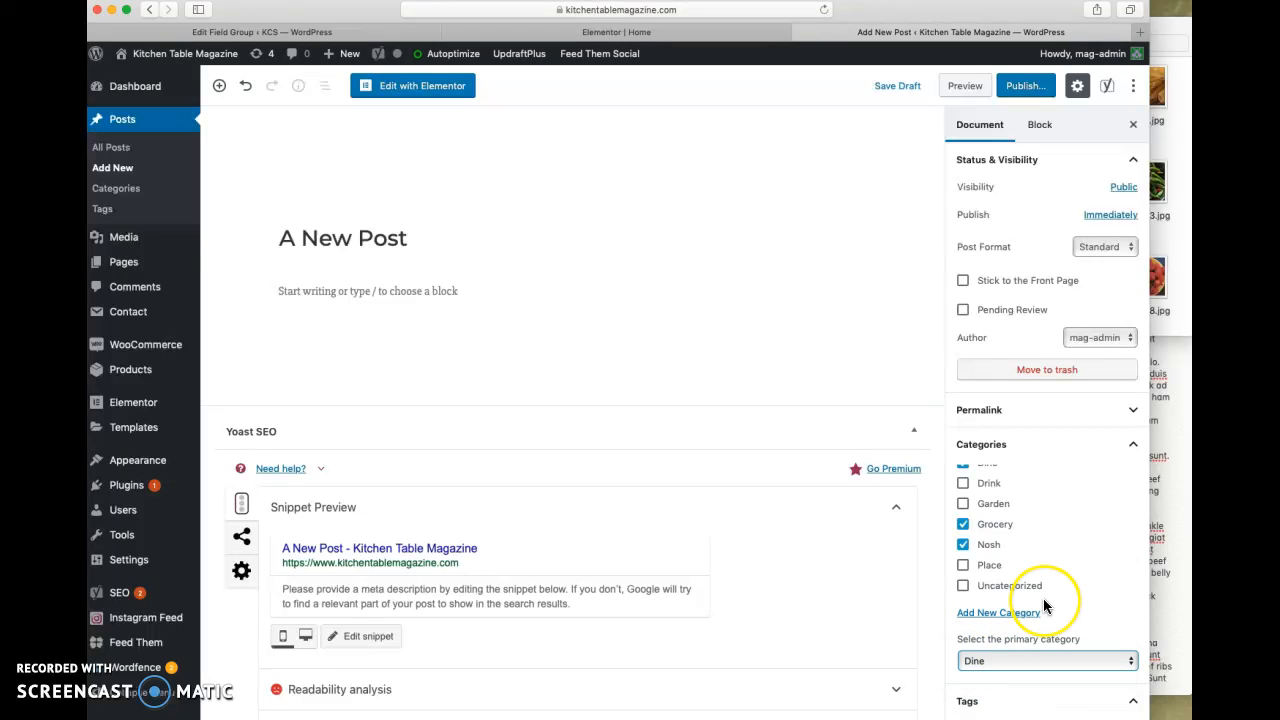
- Upload spaghetti-pasta.jpg from the images folder to the media library for use as the post's featured image
scroll(1043, 598, "down", 5)
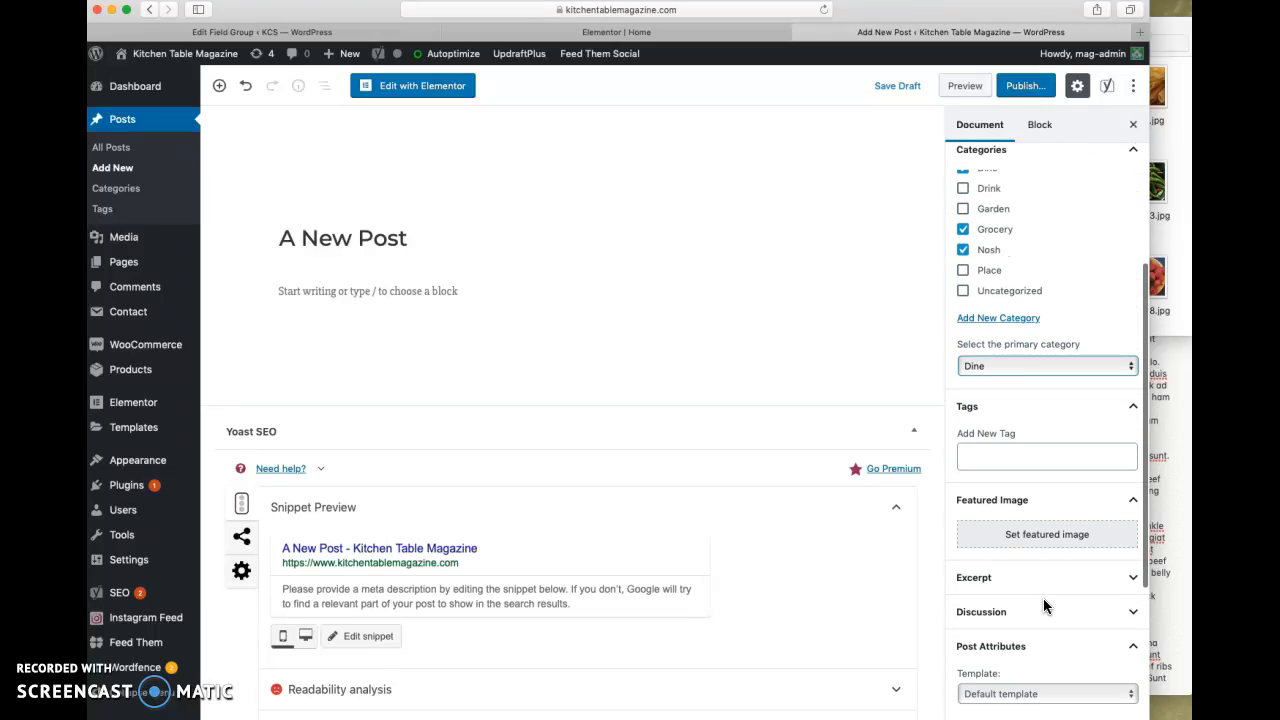
scroll(1043, 604, "down", 1)
left_click(1017, 480)
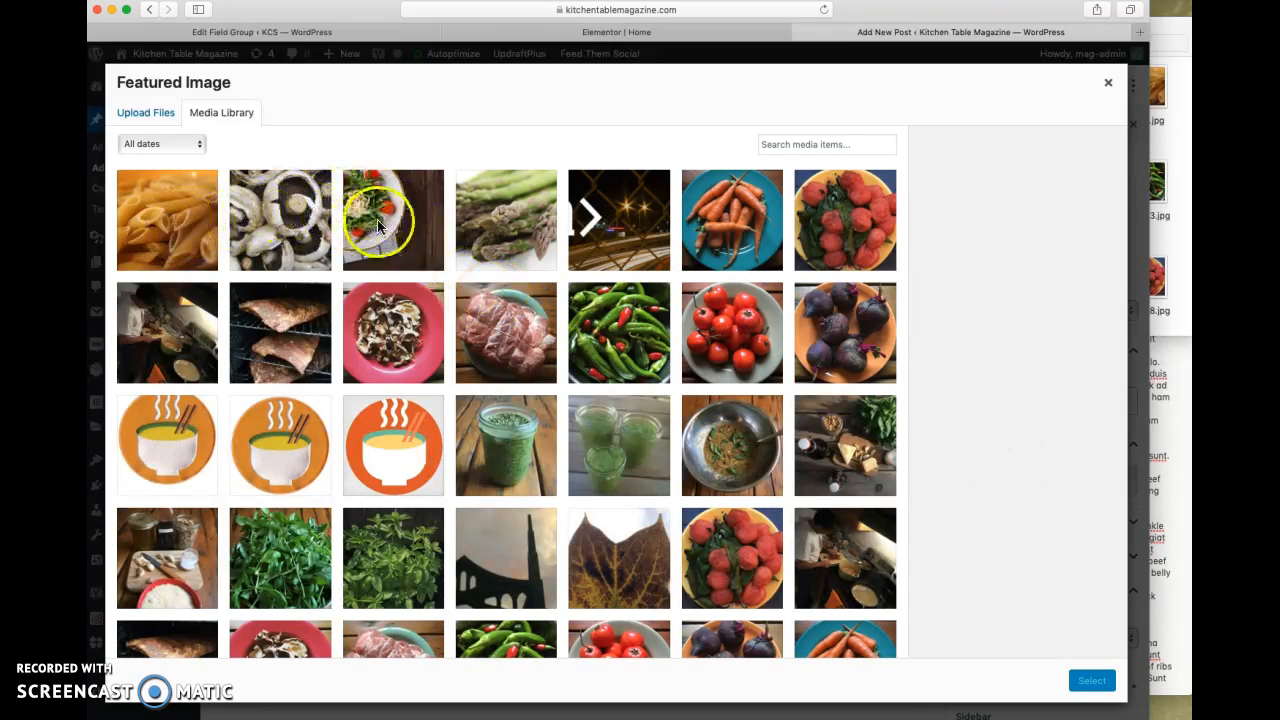
left_click(139, 118)
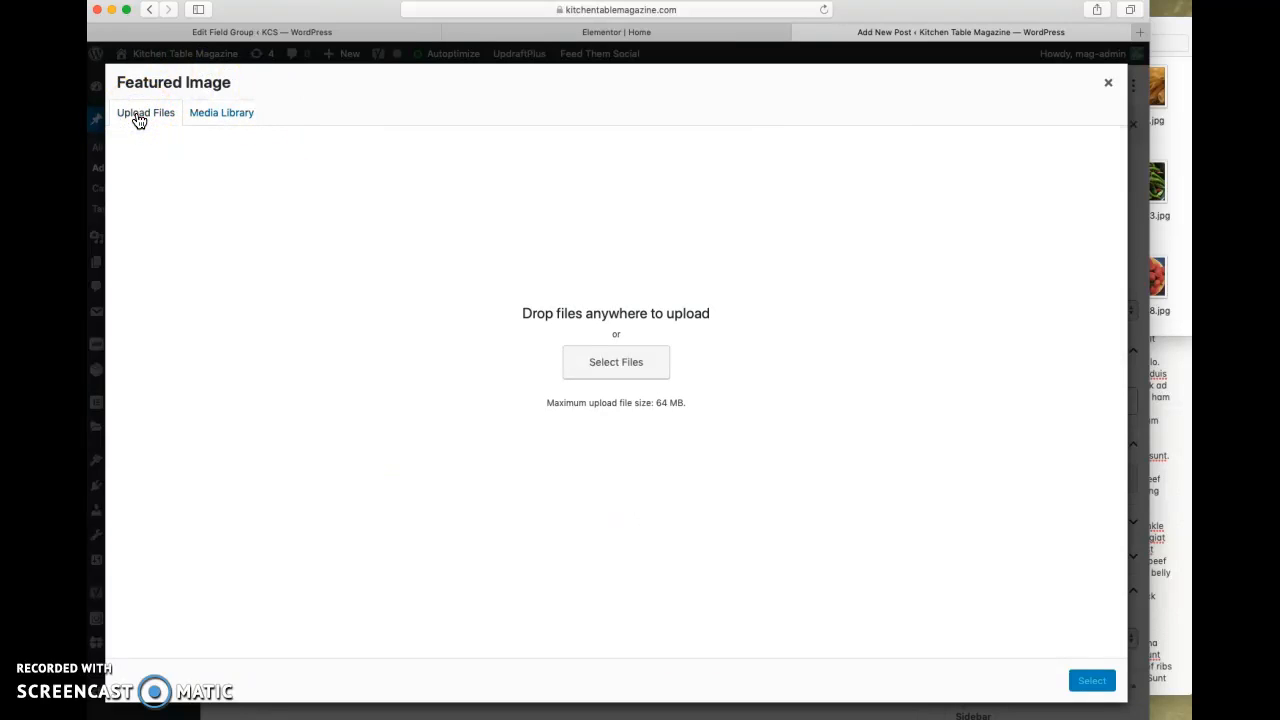
left_click(576, 370)
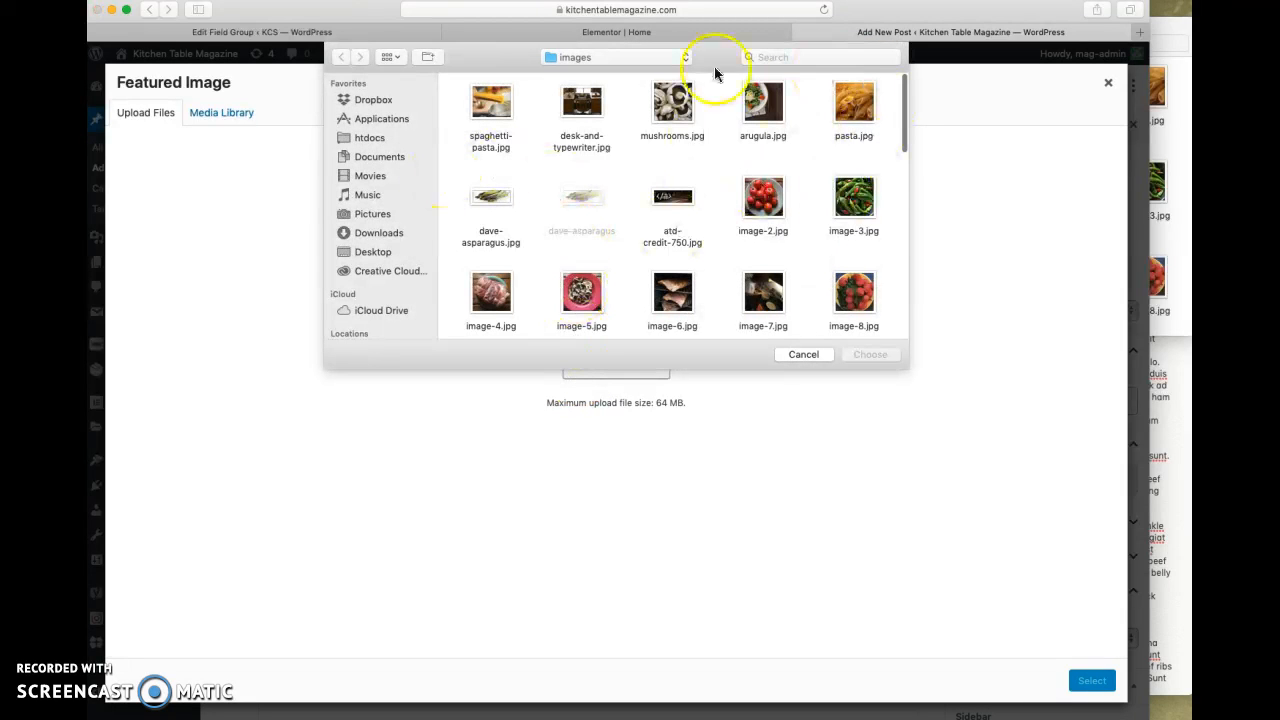
left_click(799, 355)
left_click(1163, 231)
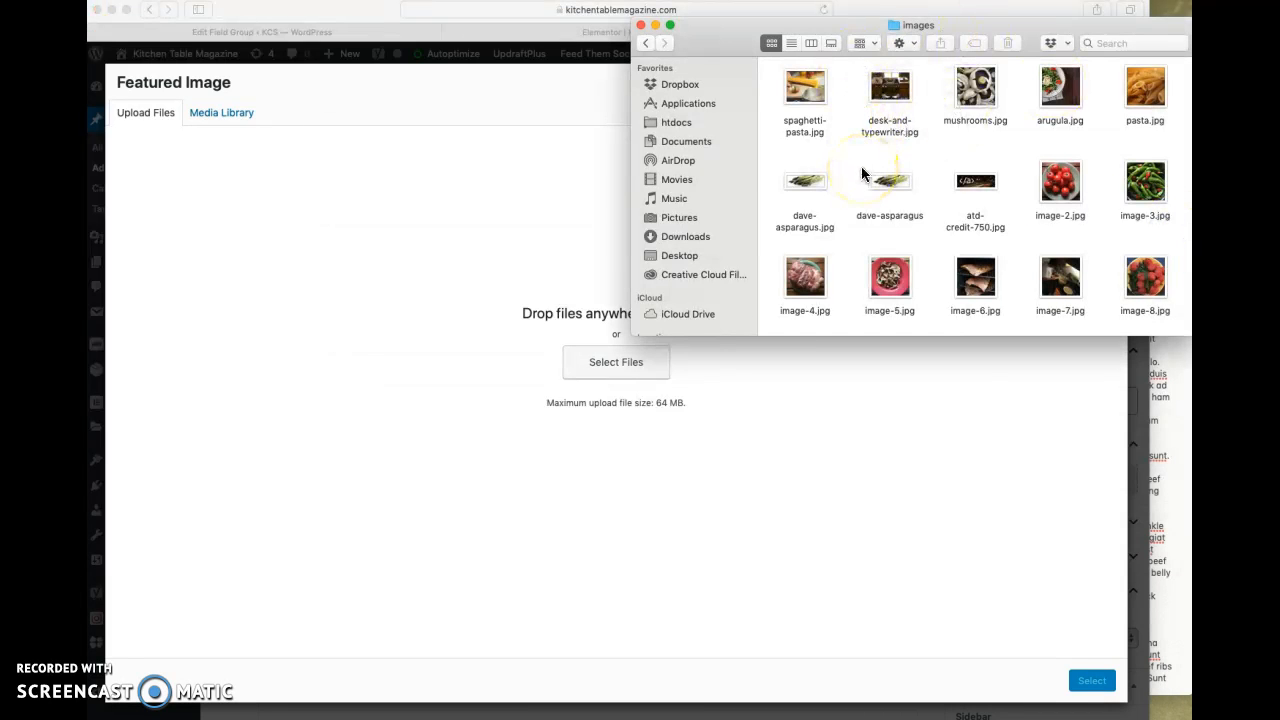
left_click_drag(806, 86, 607, 360)
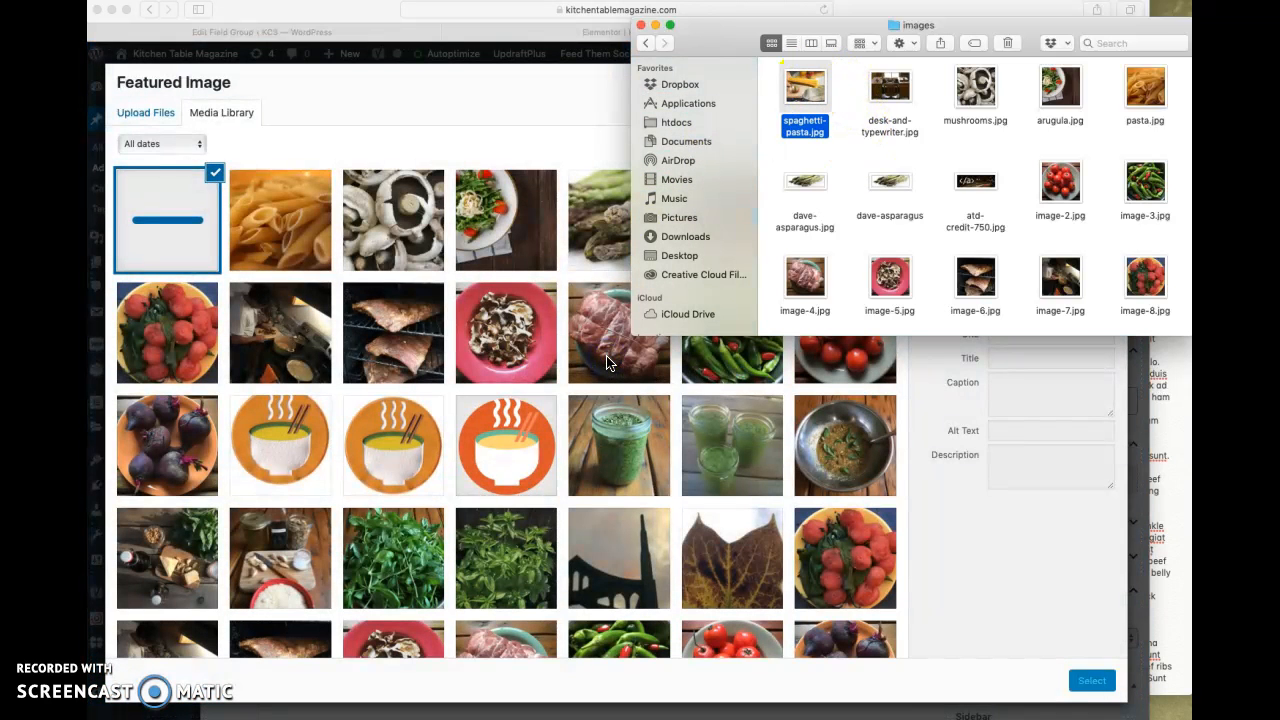
left_click(482, 120)
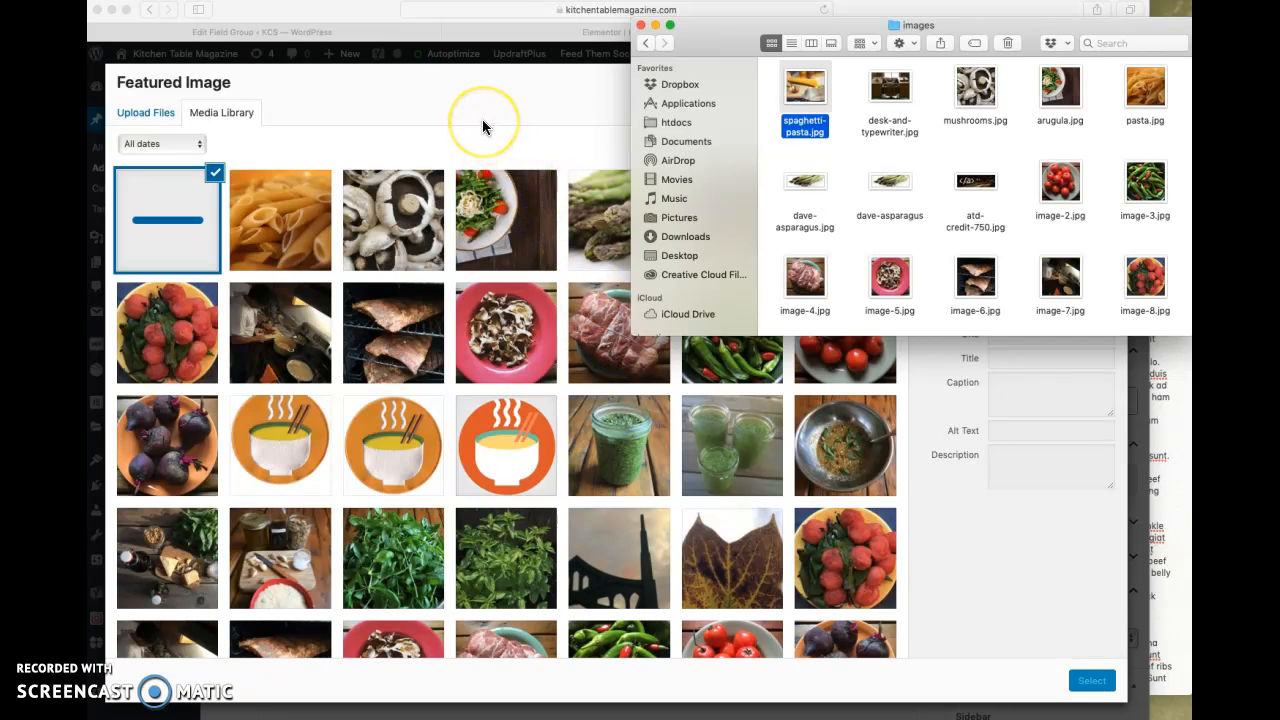
left_click(482, 120)
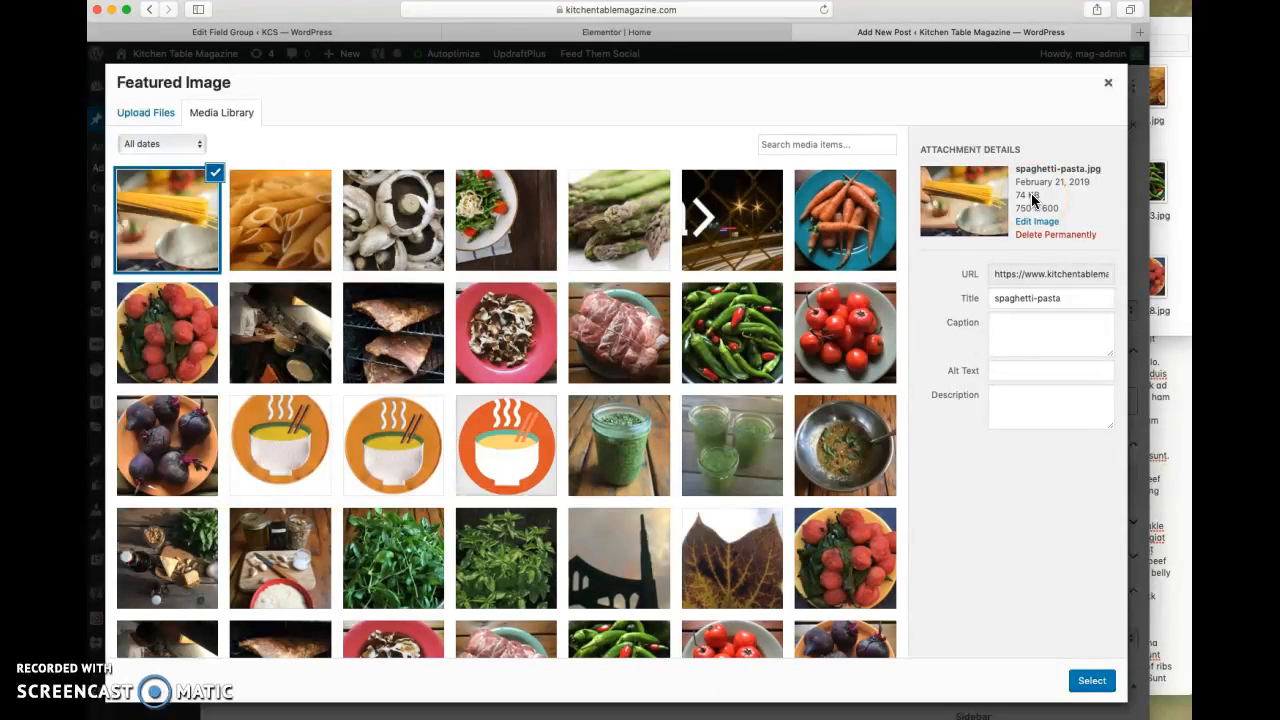
- Give the uploaded spaghetti image the alt text "handmade pasta" and set it as the featured image
left_click(1019, 373)
type("handmade pasta")
left_click(1061, 583)
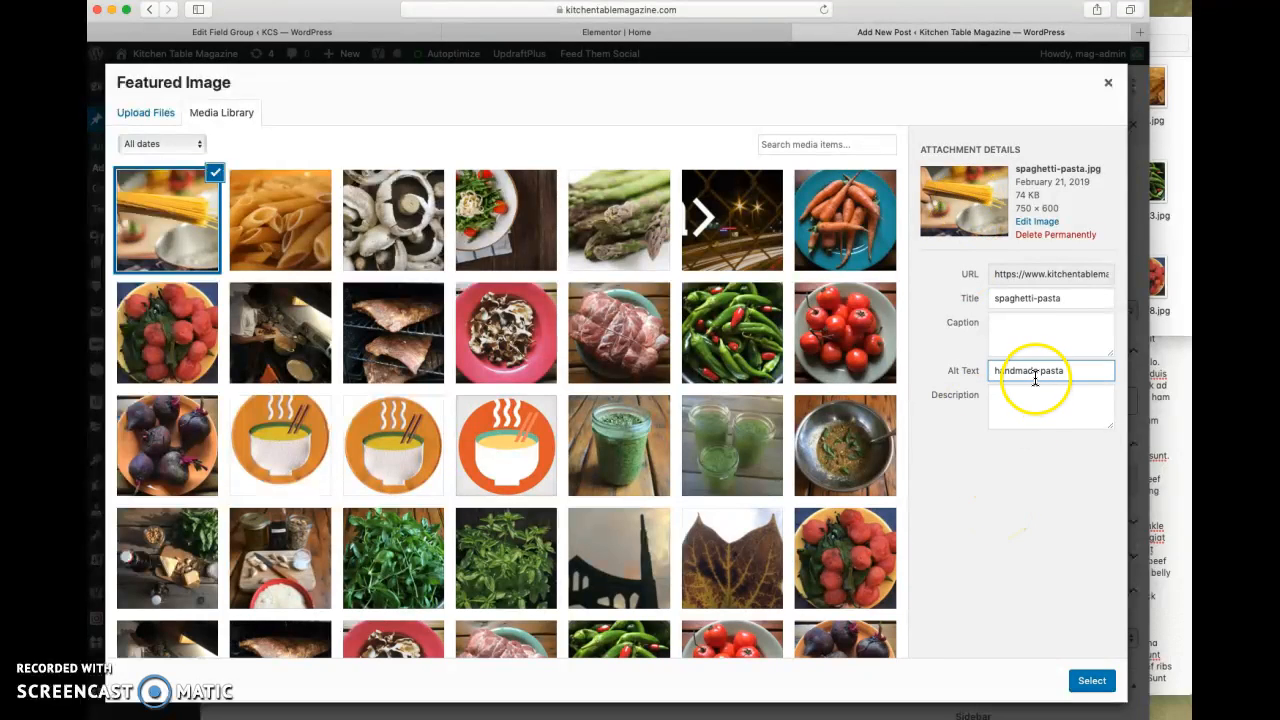
left_click(1019, 325)
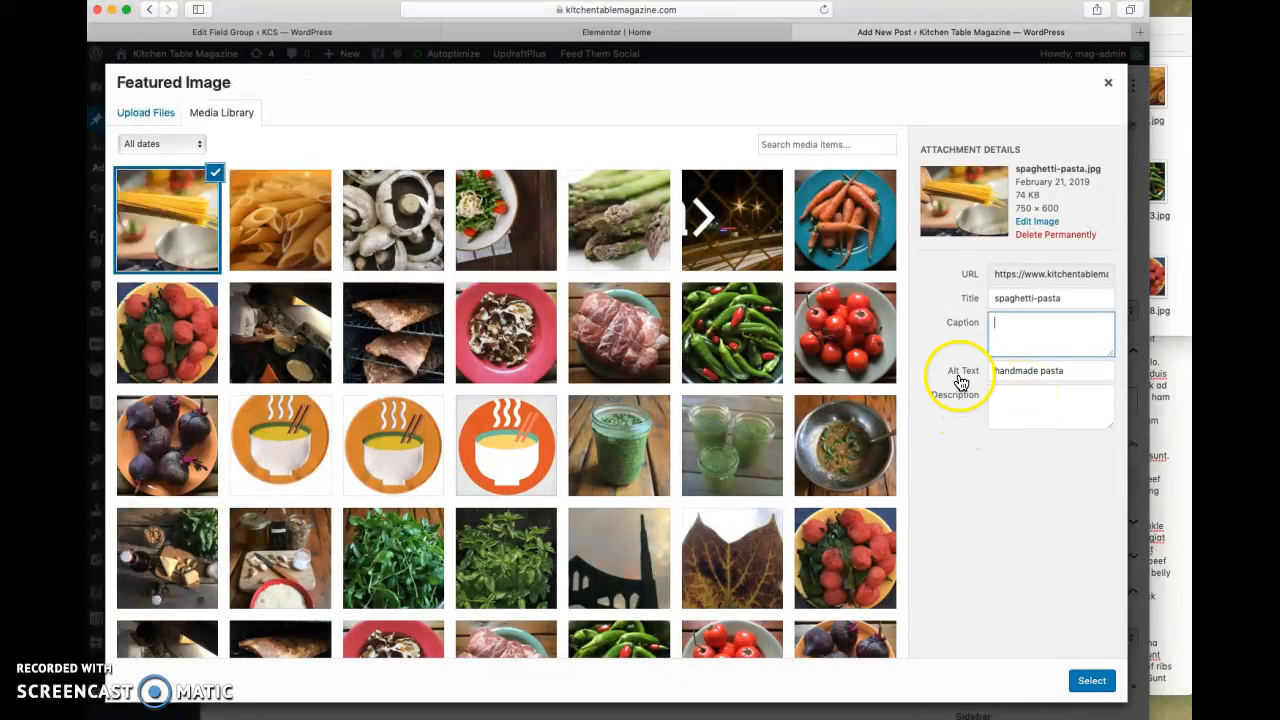
left_click(1088, 680)
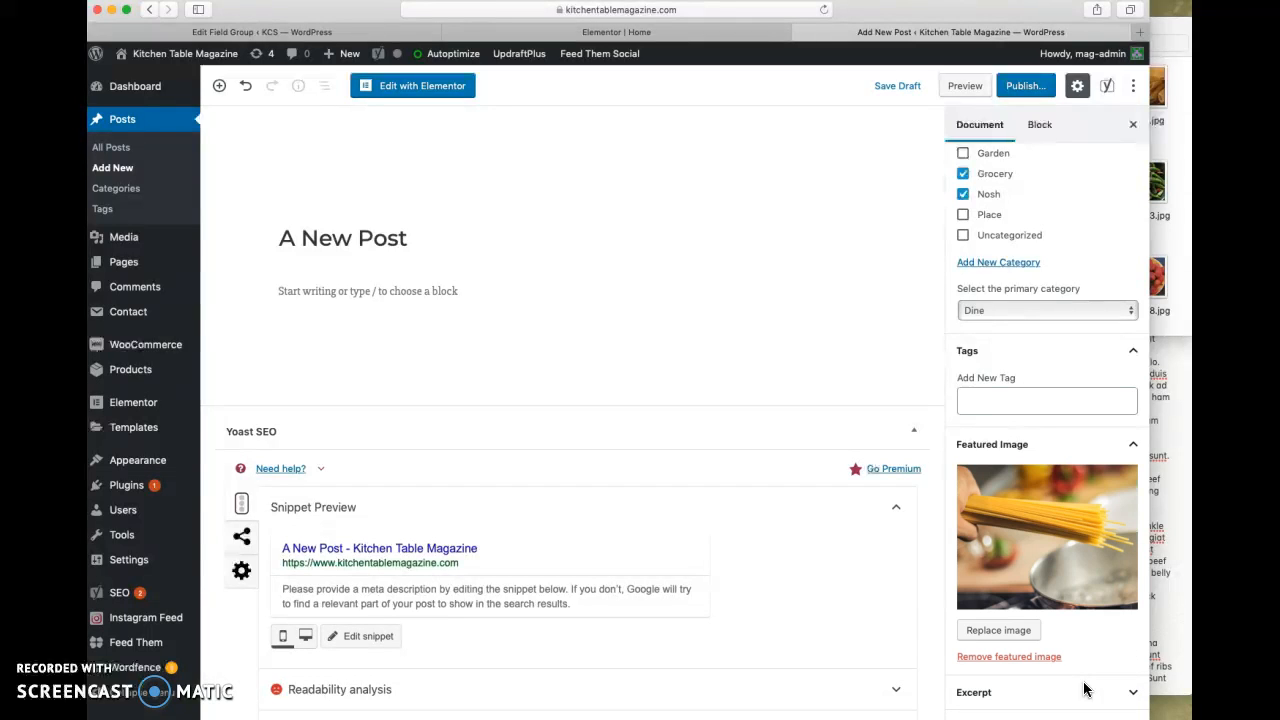
- Check the available templates in the post attributes and keep Default template
scroll(1085, 689, "down", 8)
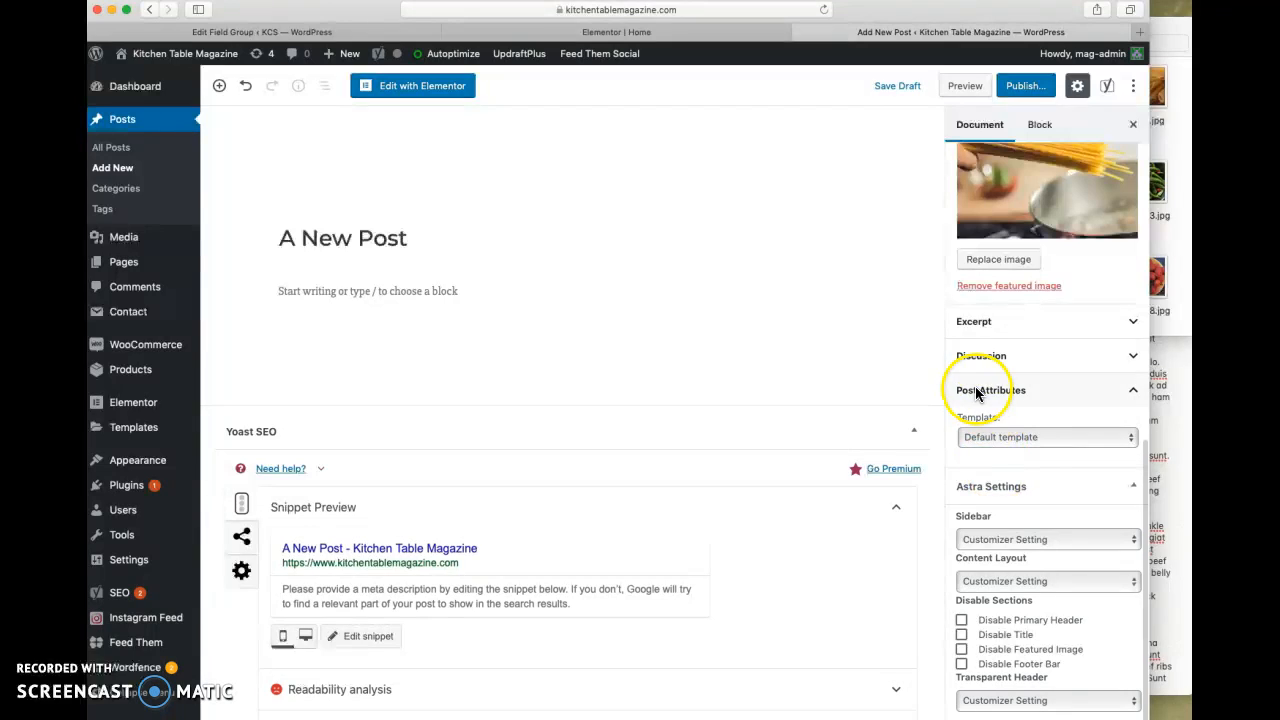
left_click(987, 440)
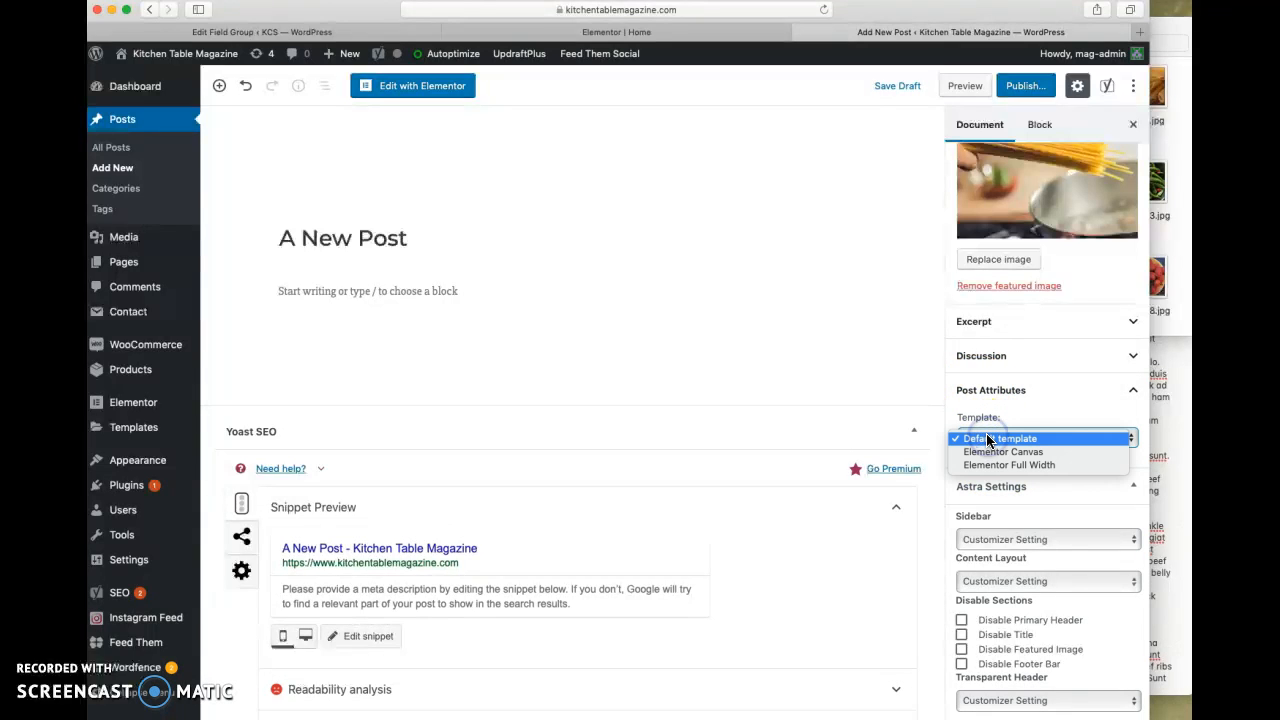
left_click(987, 438)
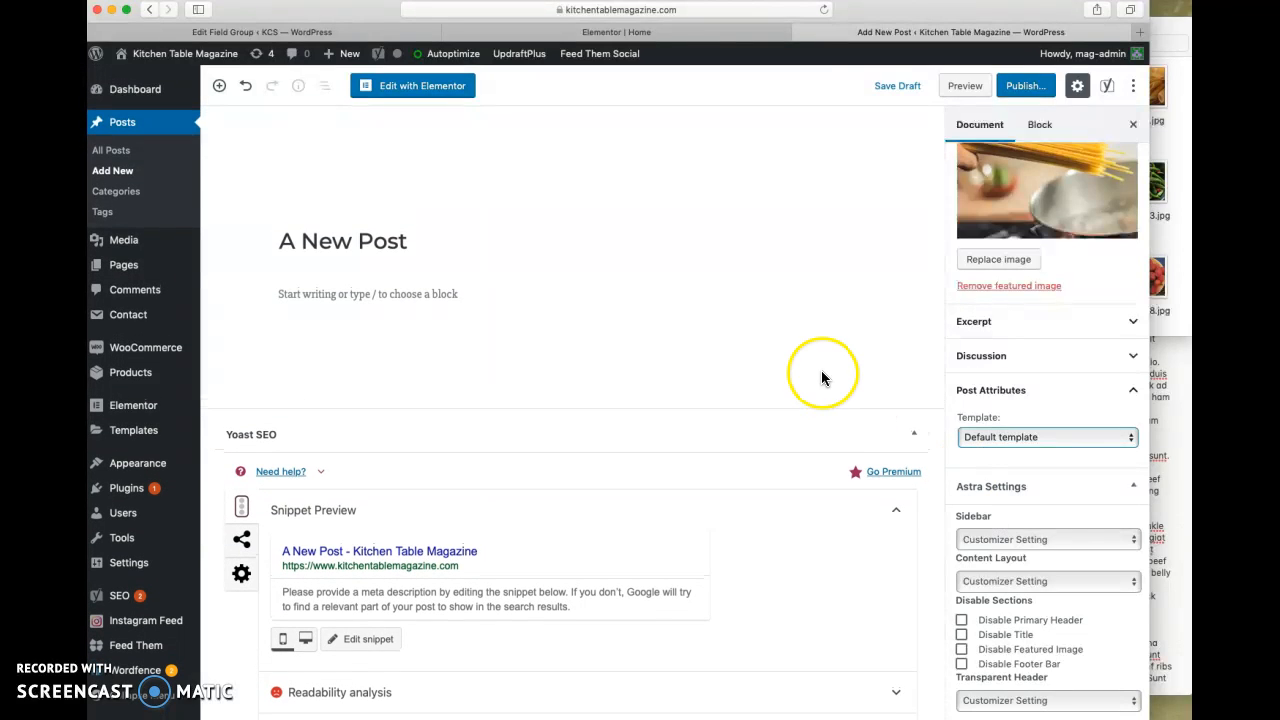
- Save the post as a draft, then open it in the Elementor editor and look over the page layout
left_click(895, 86)
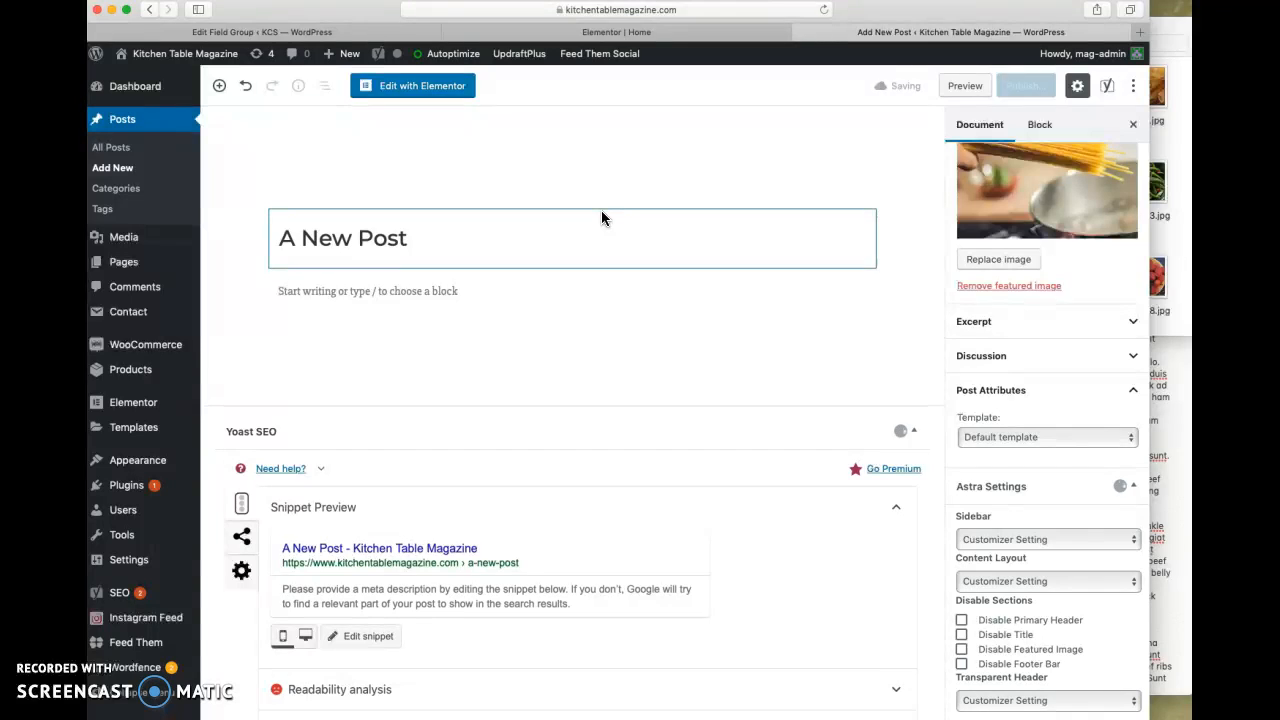
left_click(408, 90)
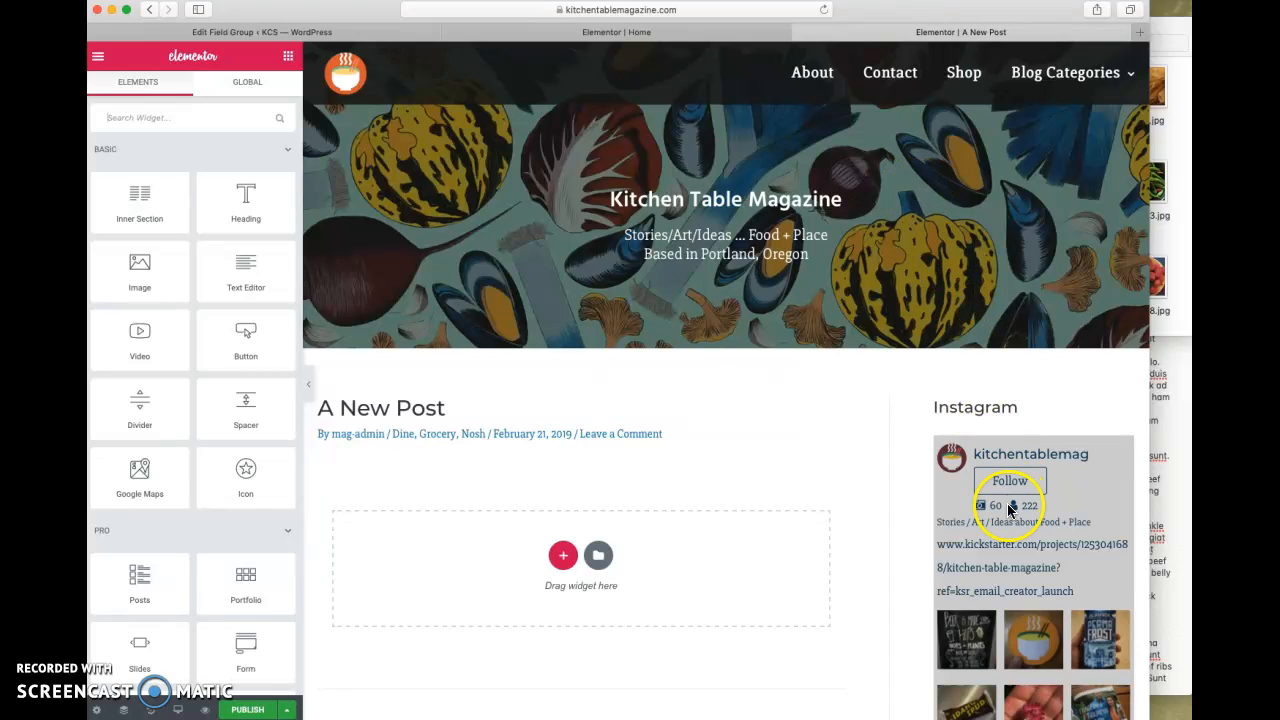
scroll(834, 583, "down", 15)
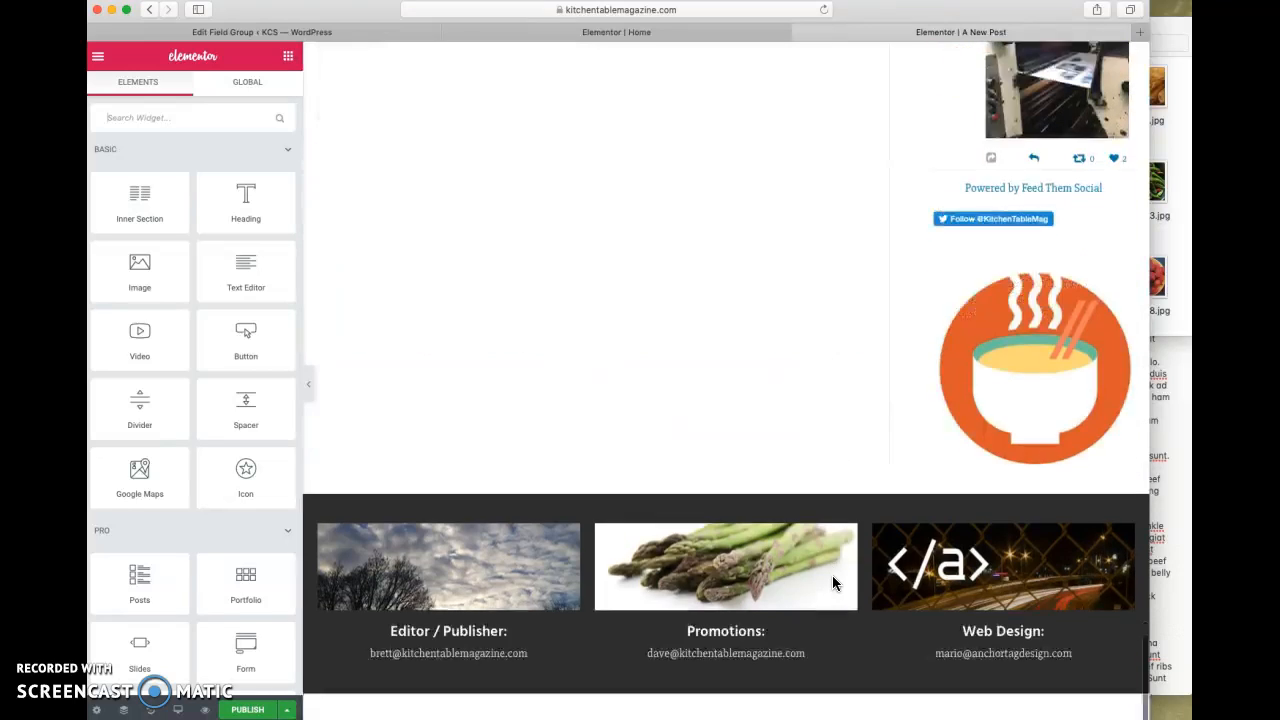
scroll(671, 534, "up", 10)
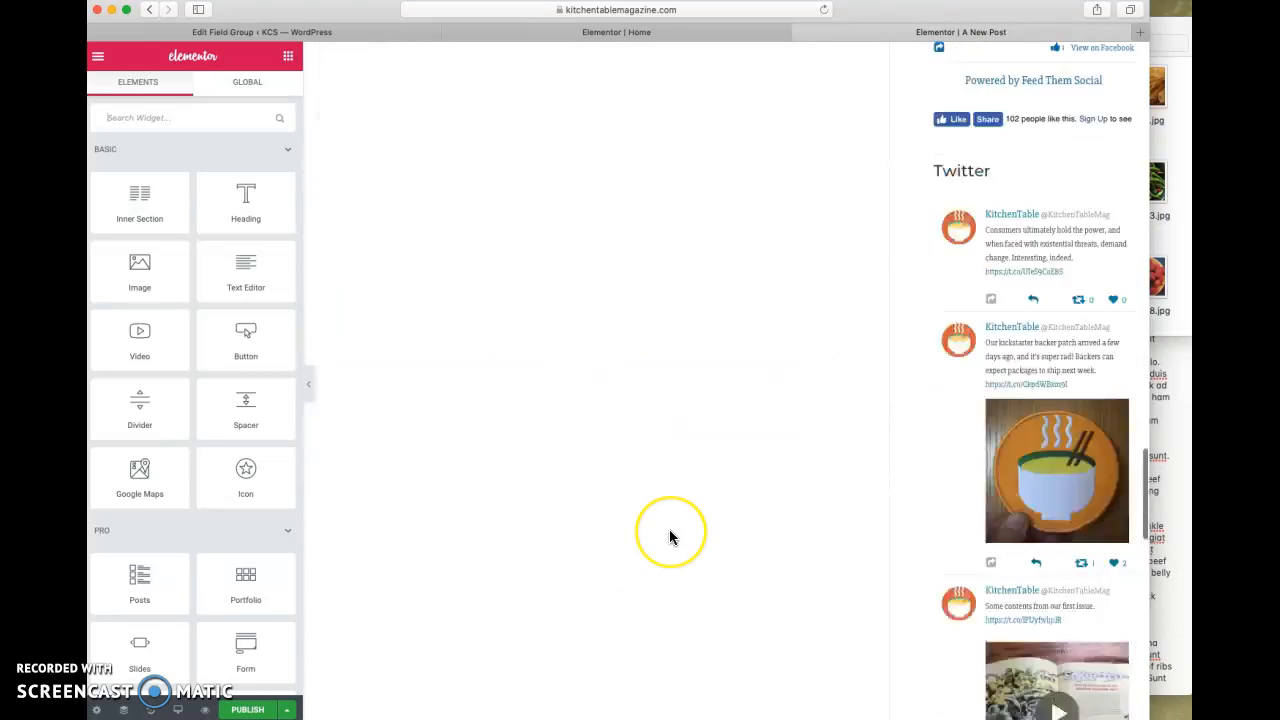
scroll(670, 537, "up", 10)
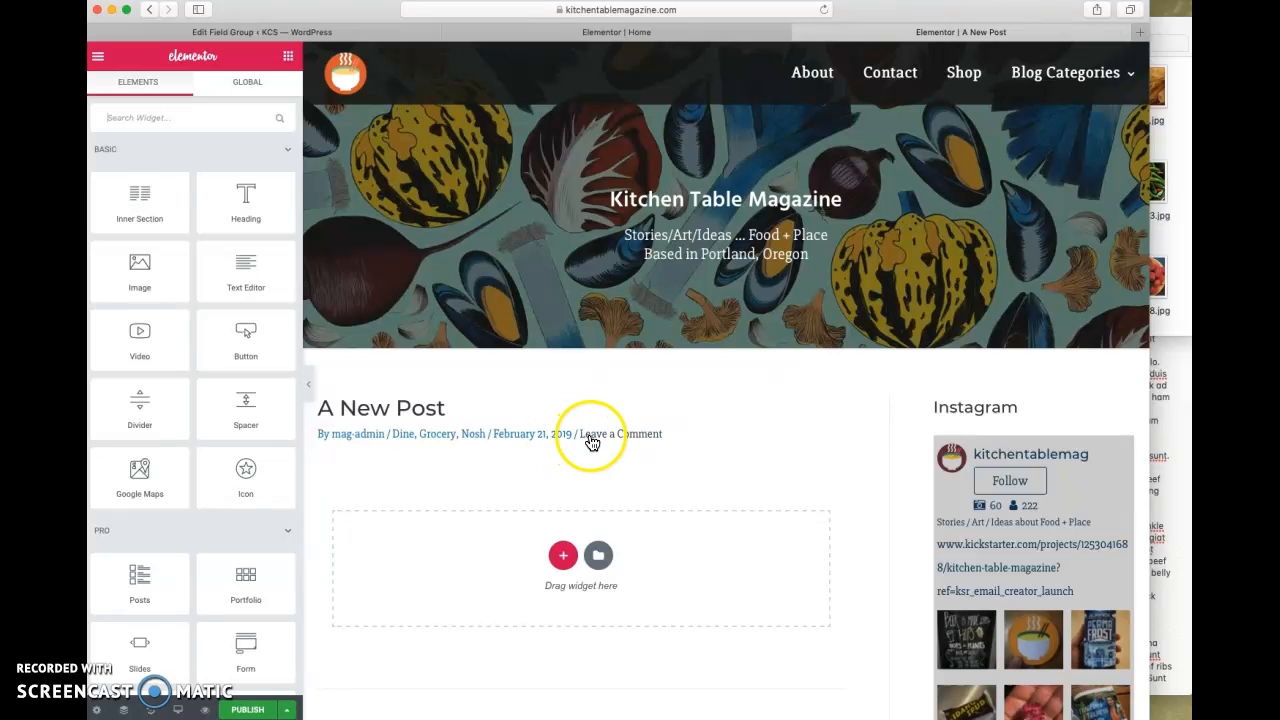
- Insert the saved "Image / text in 2 columns" section template into the post
left_click(598, 555)
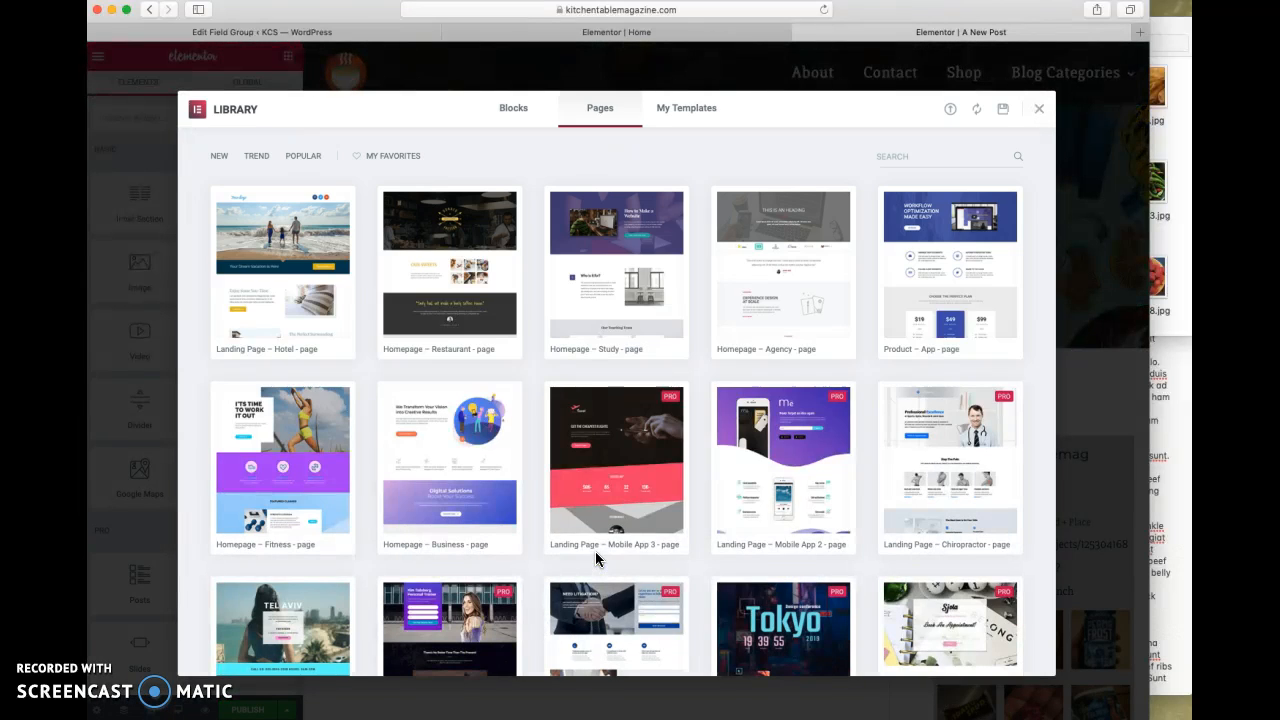
left_click(688, 108)
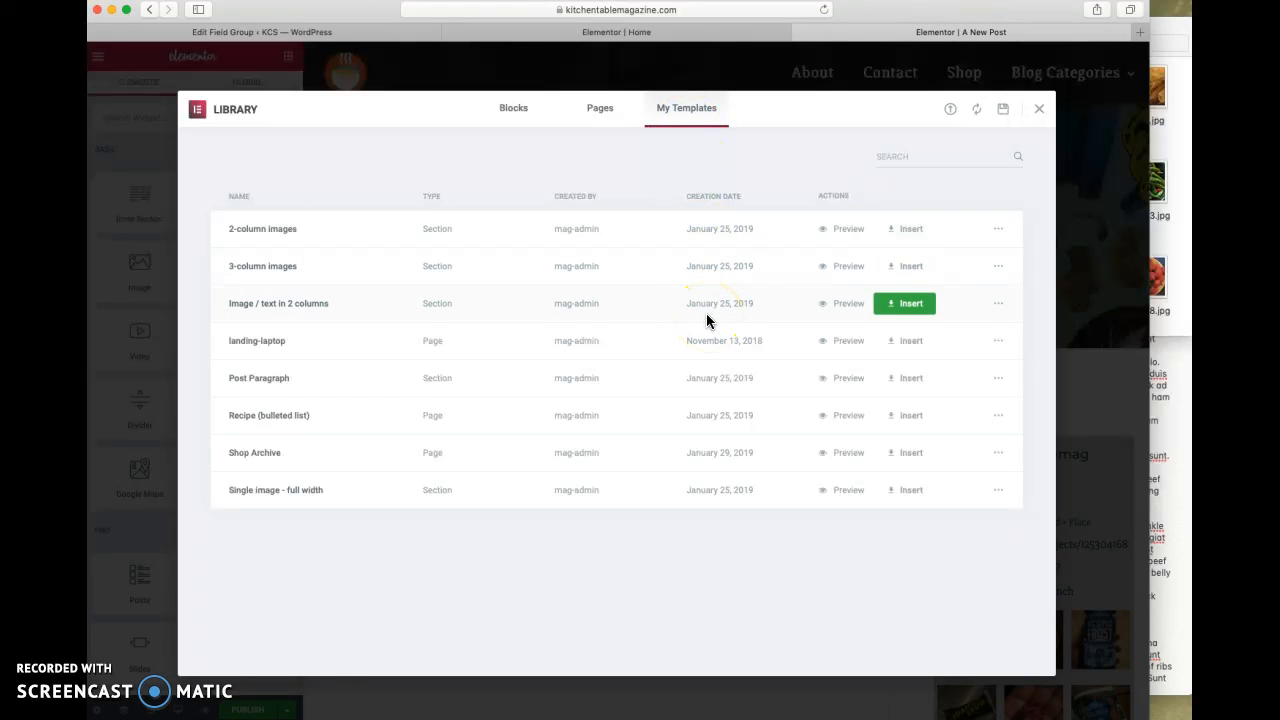
left_click(903, 304)
left_click(678, 432)
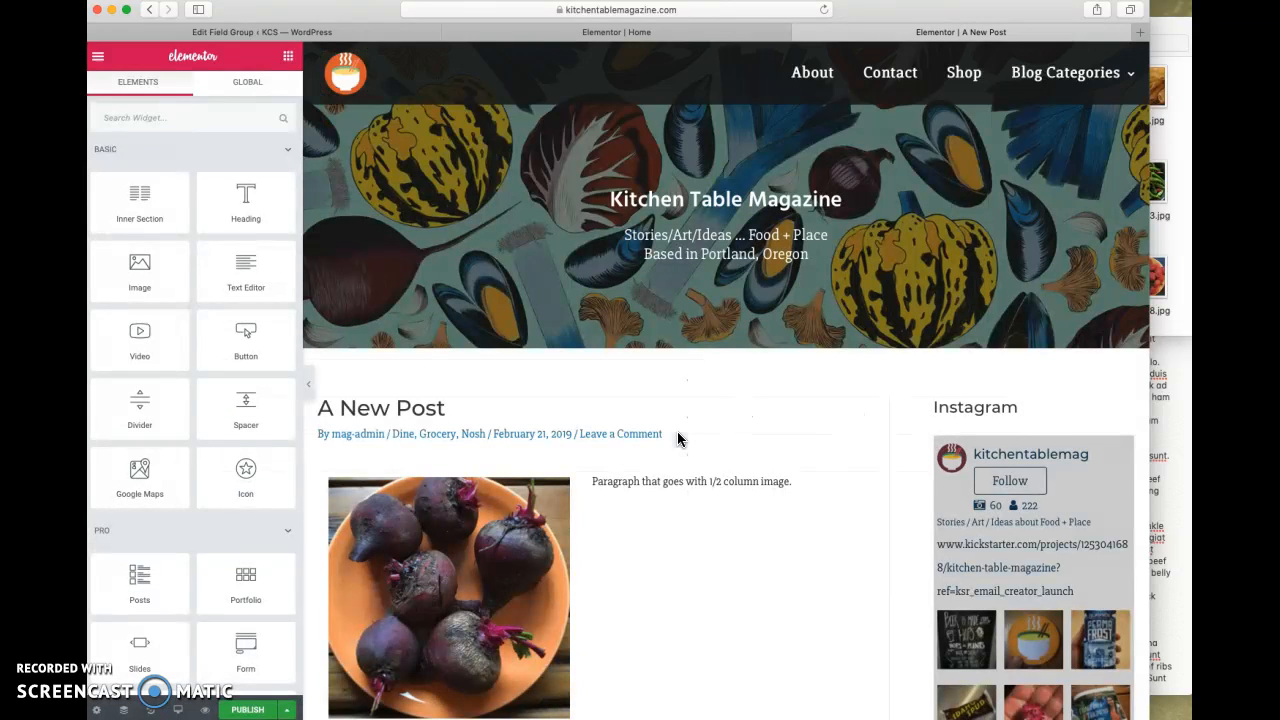
- Upload desk-and-typewriter.jpg from the images folder as the replacement for the beet picture in the two-column section
scroll(677, 440, "down", 3)
left_click(429, 429)
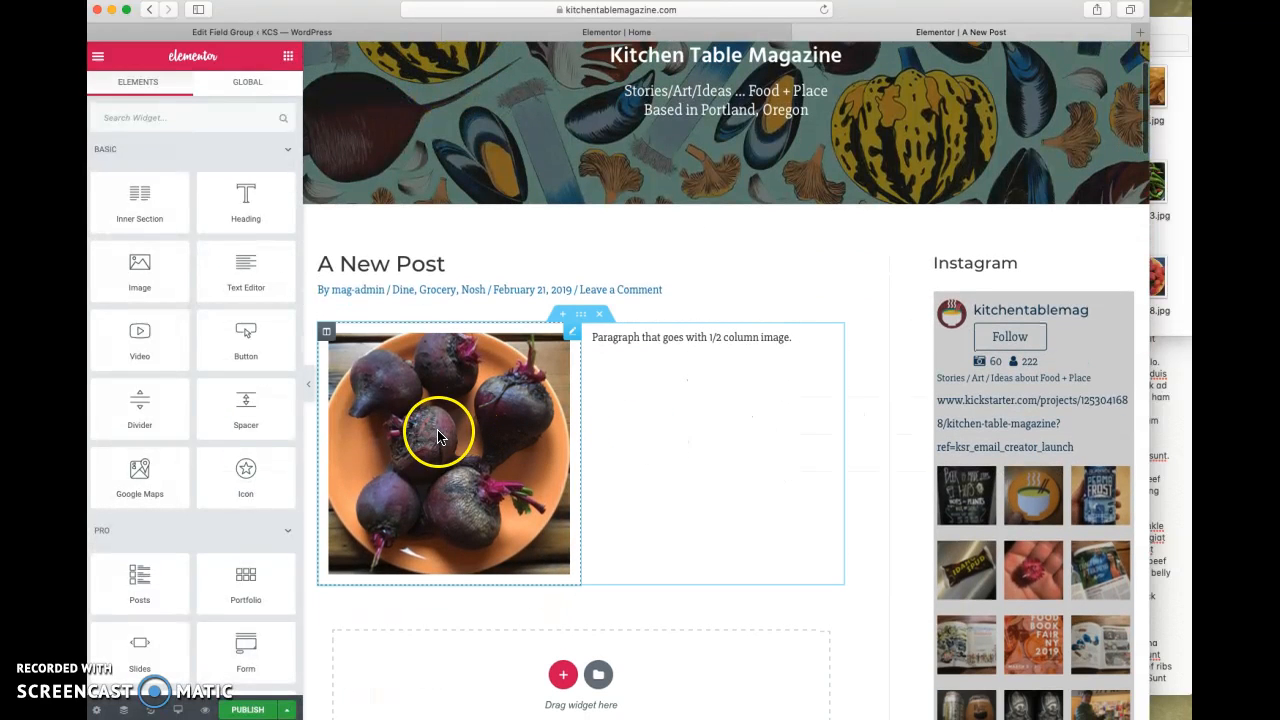
left_click(190, 240)
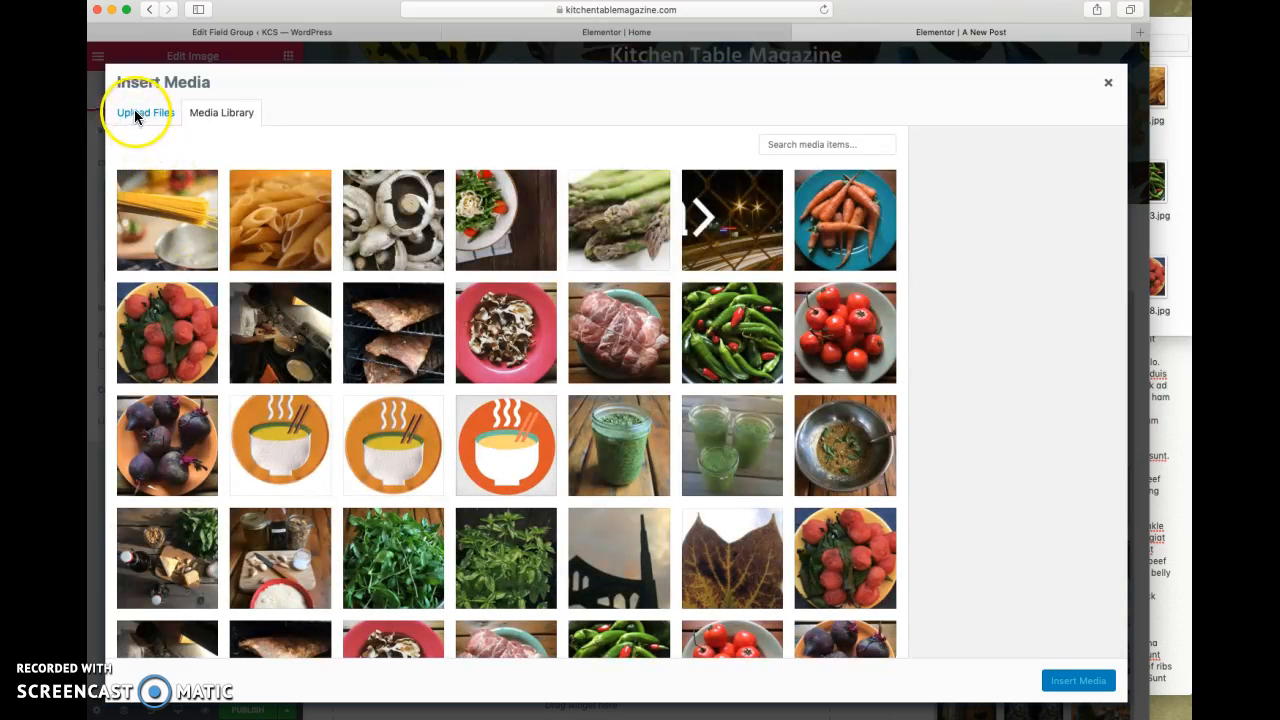
left_click(136, 114)
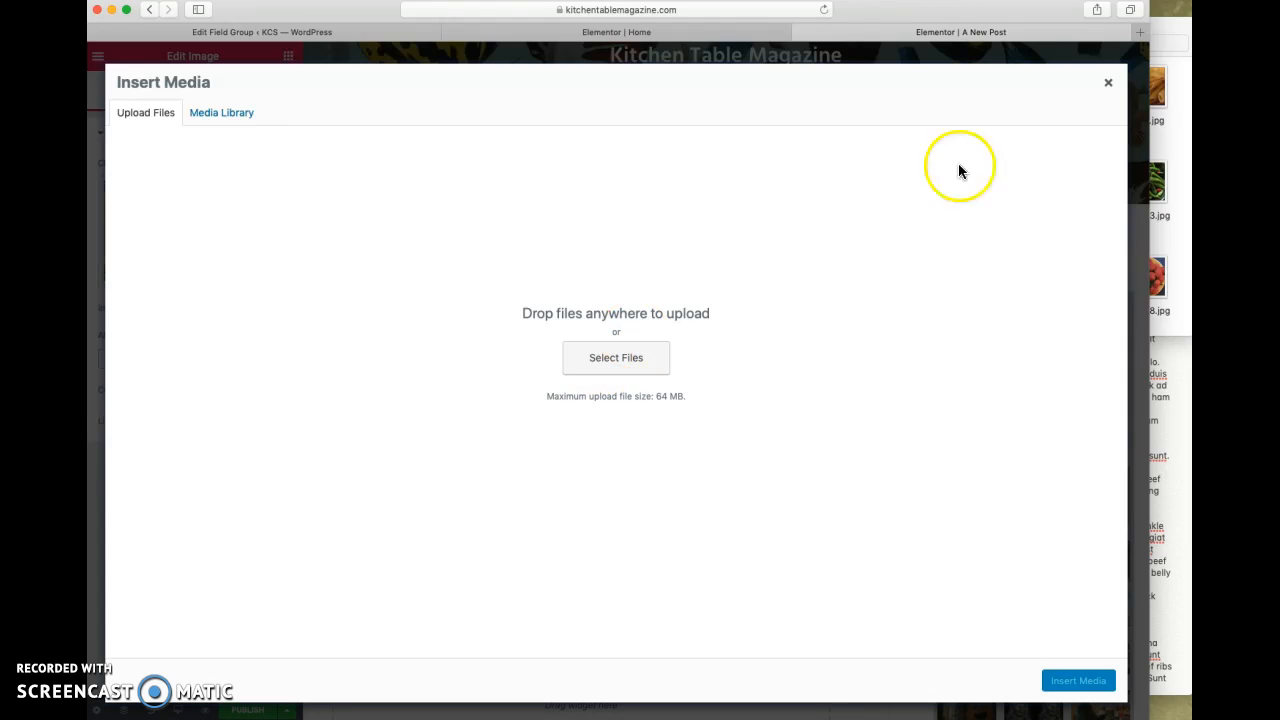
left_click(1161, 152)
left_click_drag(889, 88, 832, 420)
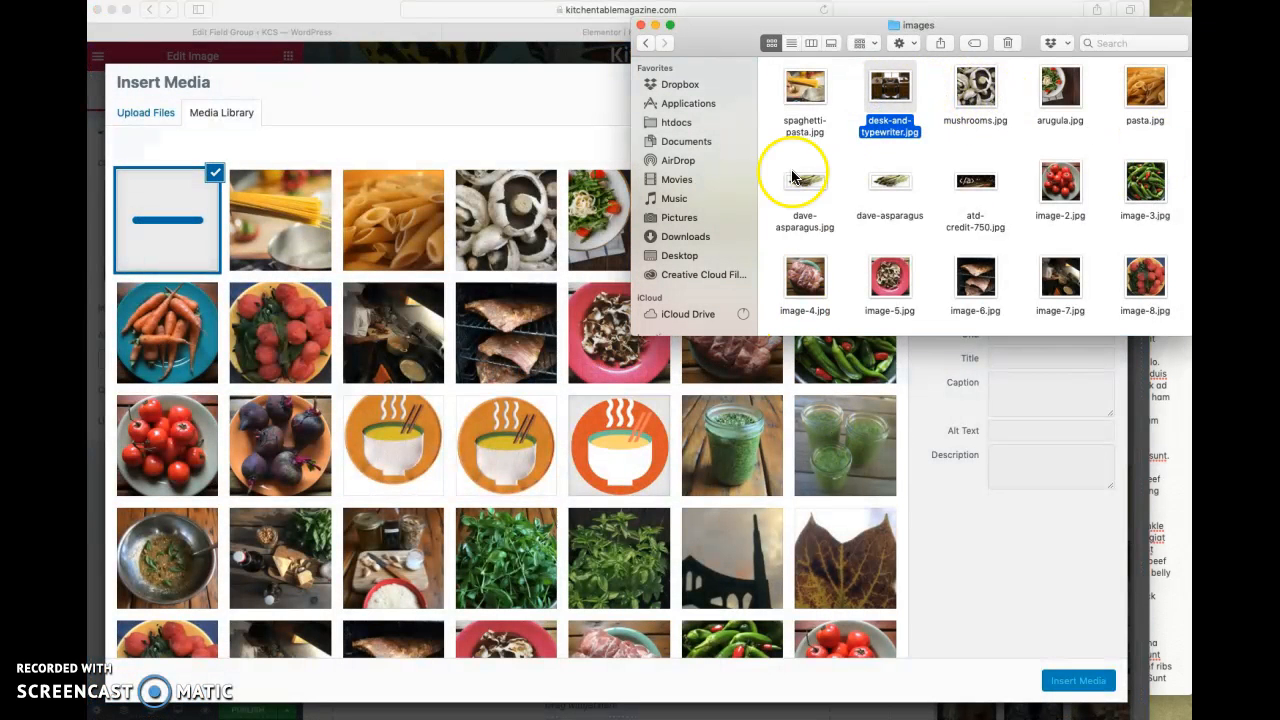
- Give the uploaded desk image the alt text "wooden desk" and insert it into the image widget
left_click(553, 114)
left_click(1022, 436)
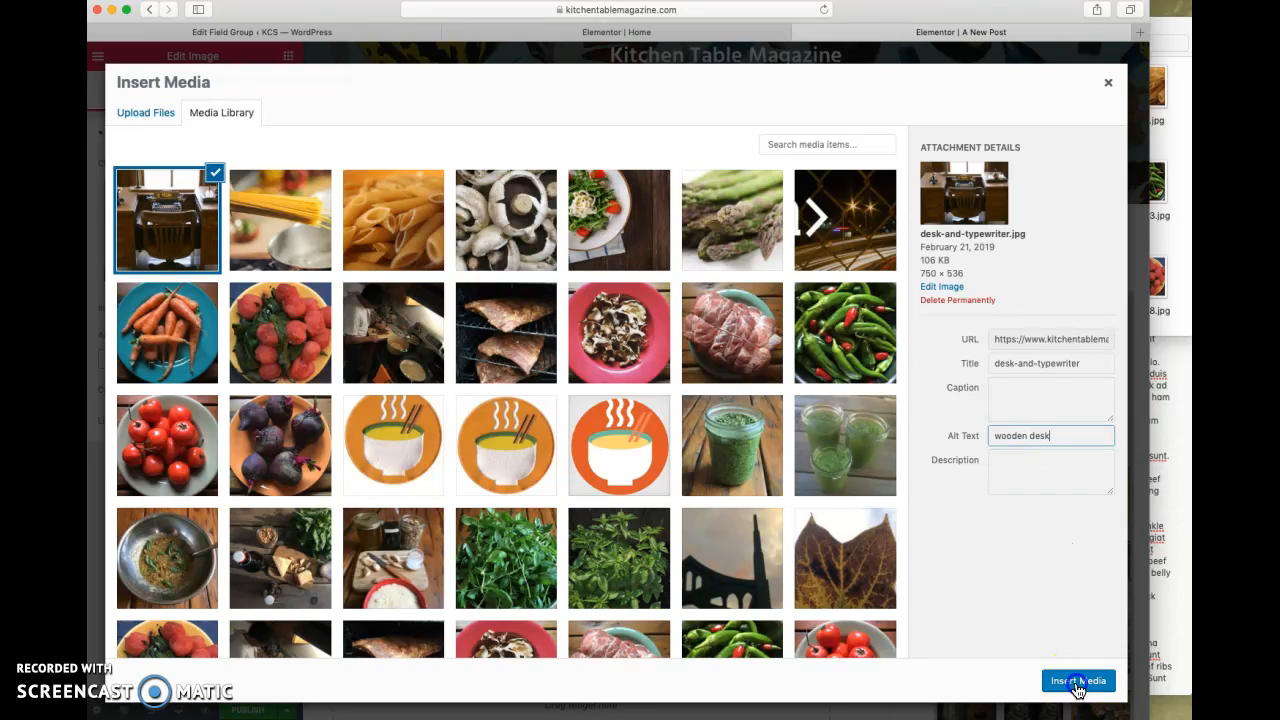
left_click(1077, 685)
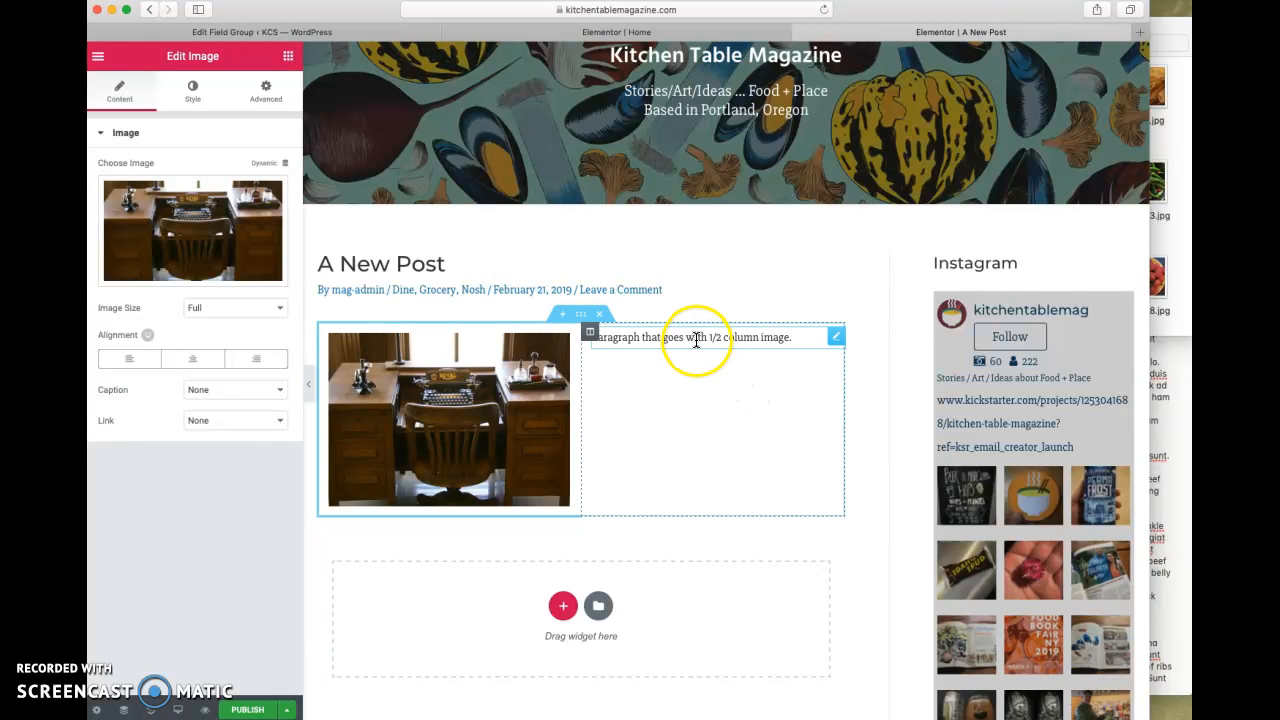
- Switch to the notes app and copy the note's first paragraph, starting with "Spicy jalapeno"
left_click(1175, 383)
scroll(1034, 331, "up", 2)
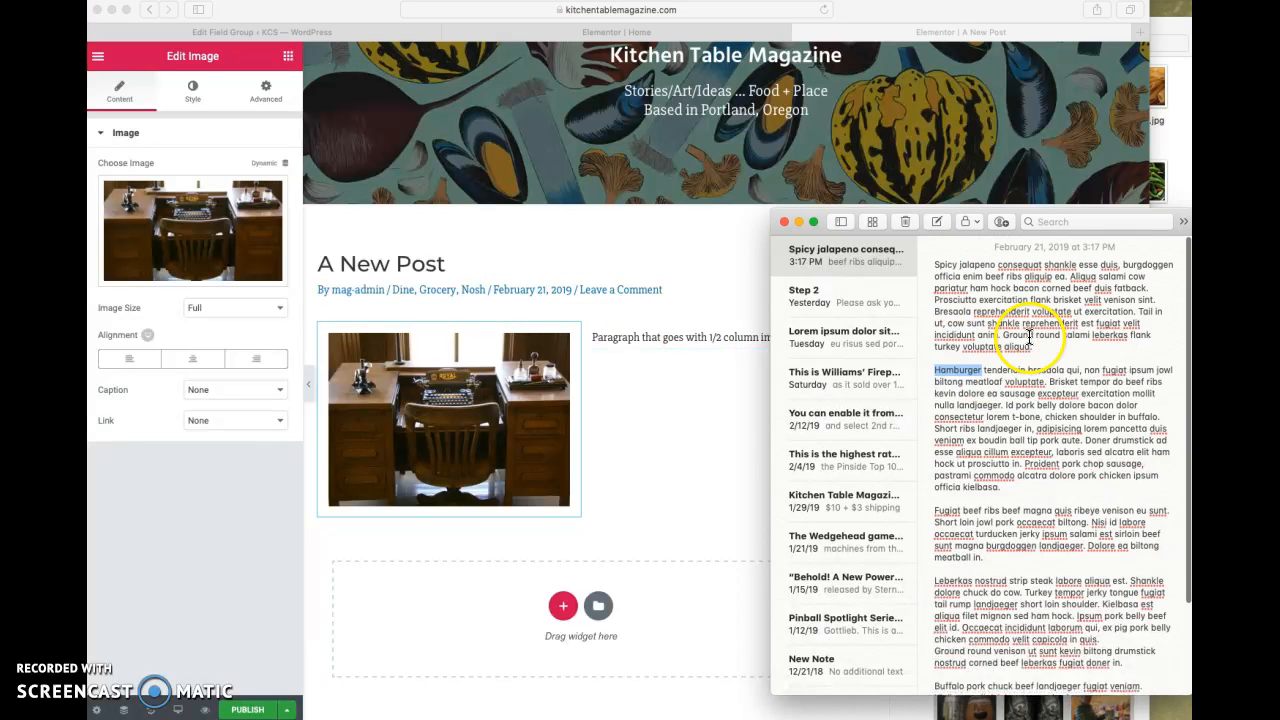
left_click_drag(1036, 348, 943, 272)
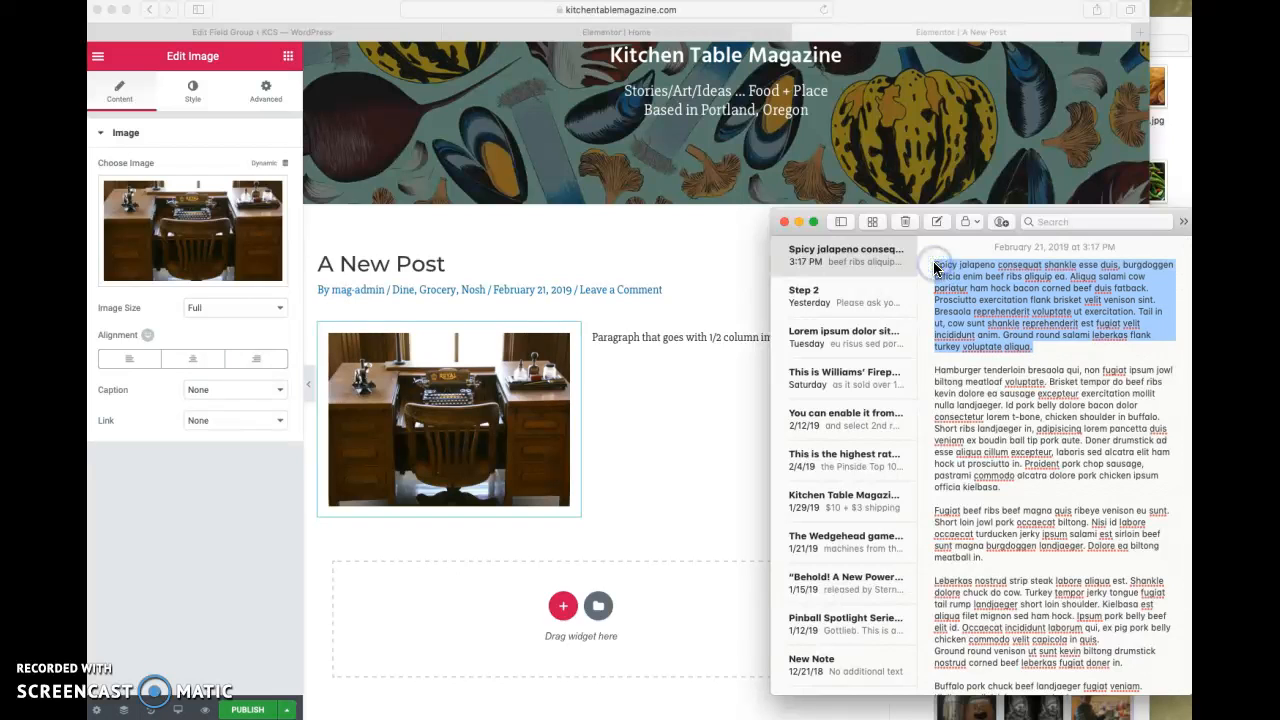
right_click(970, 287)
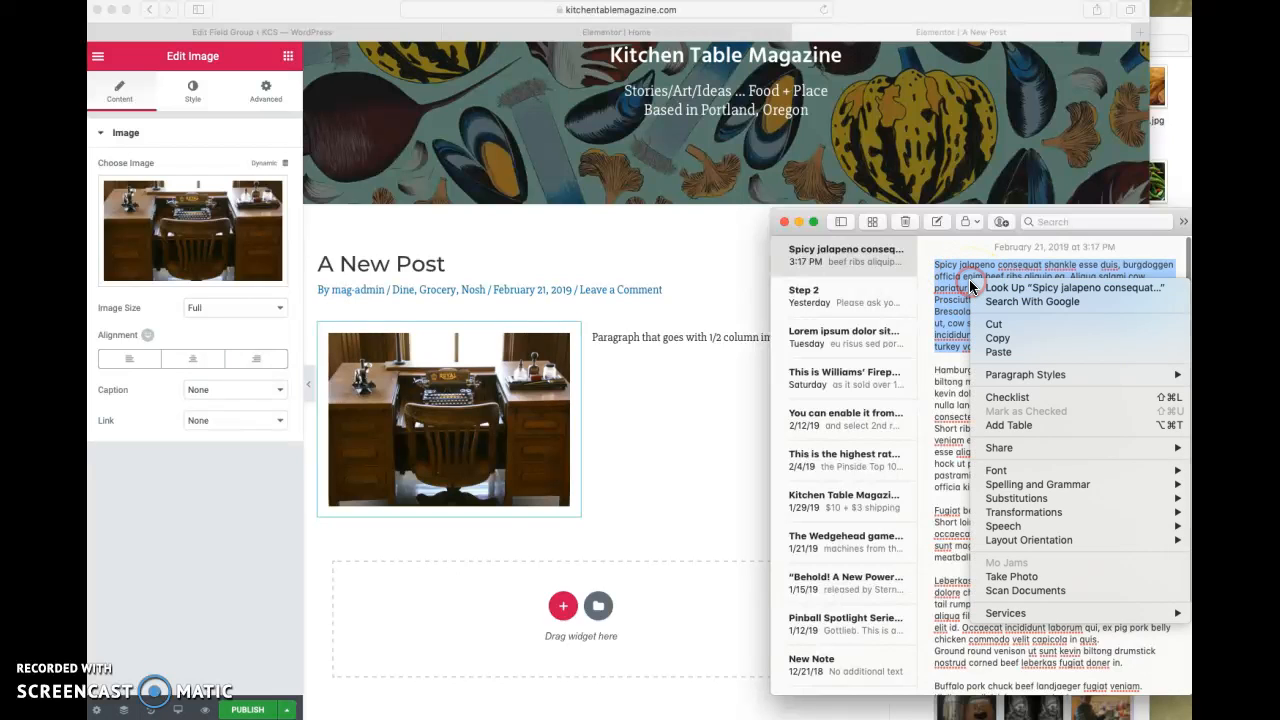
left_click(1010, 338)
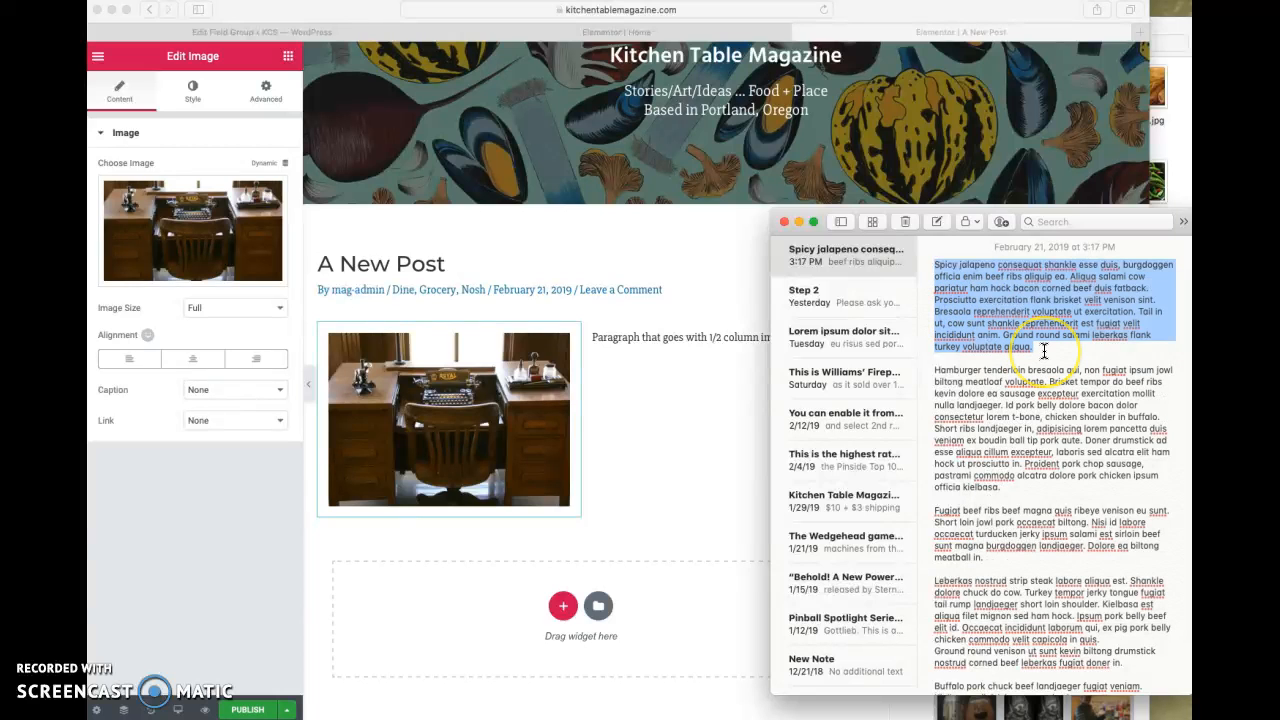
- Replace the placeholder text beside the desk image with the copied paragraph
left_click(645, 338)
left_click_drag(195, 332, 99, 317)
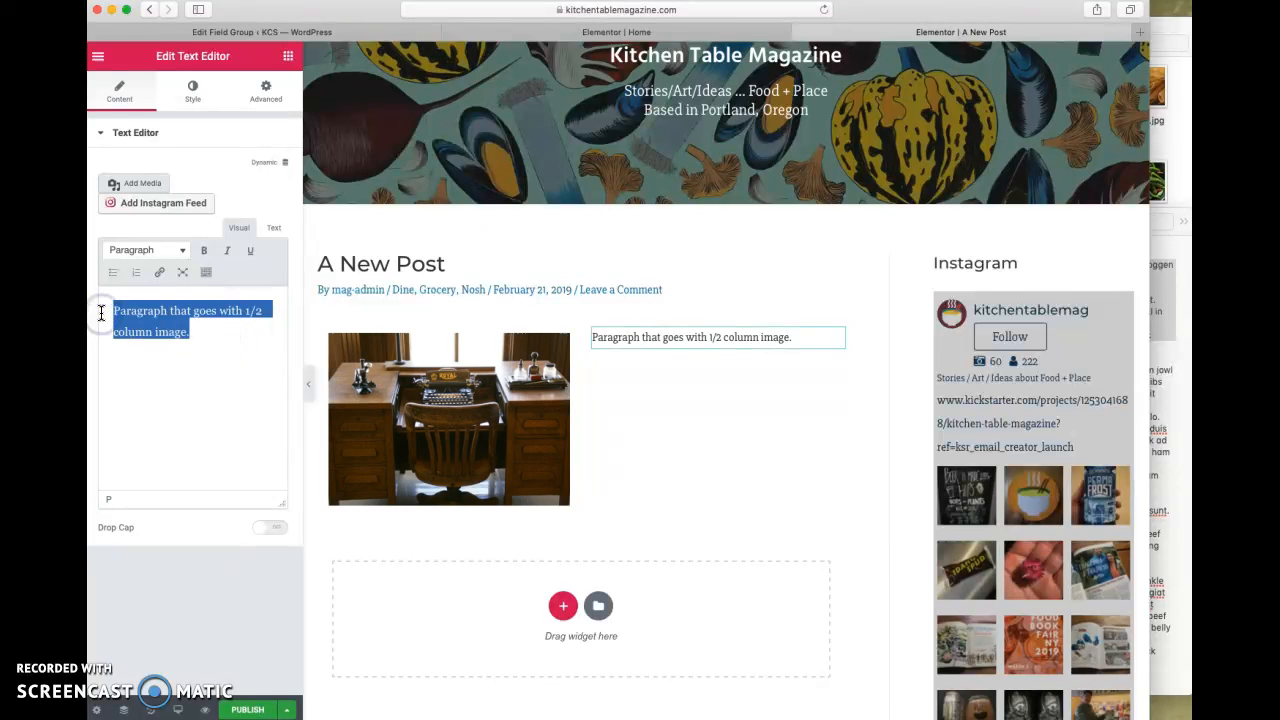
key("super+v")
left_click(616, 351)
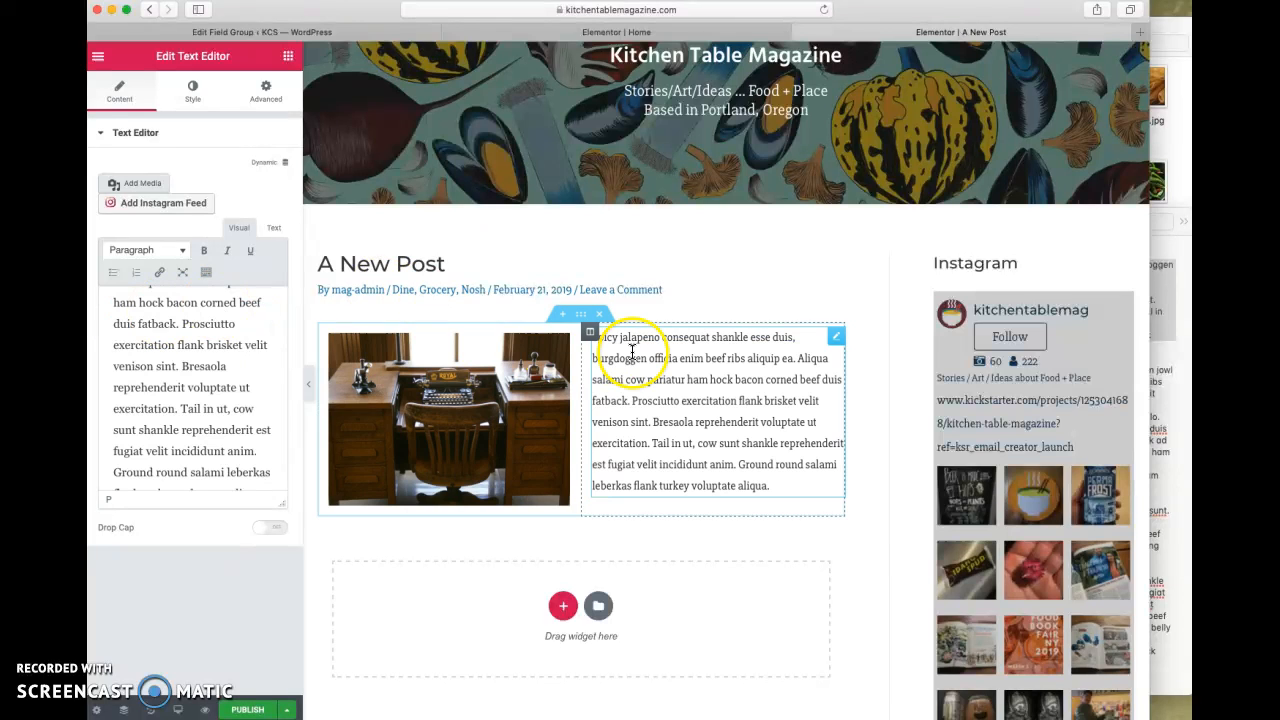
- Insert the saved "Post Paragraph" section template below the two-column section
scroll(634, 351, "down", 3)
left_click(598, 443)
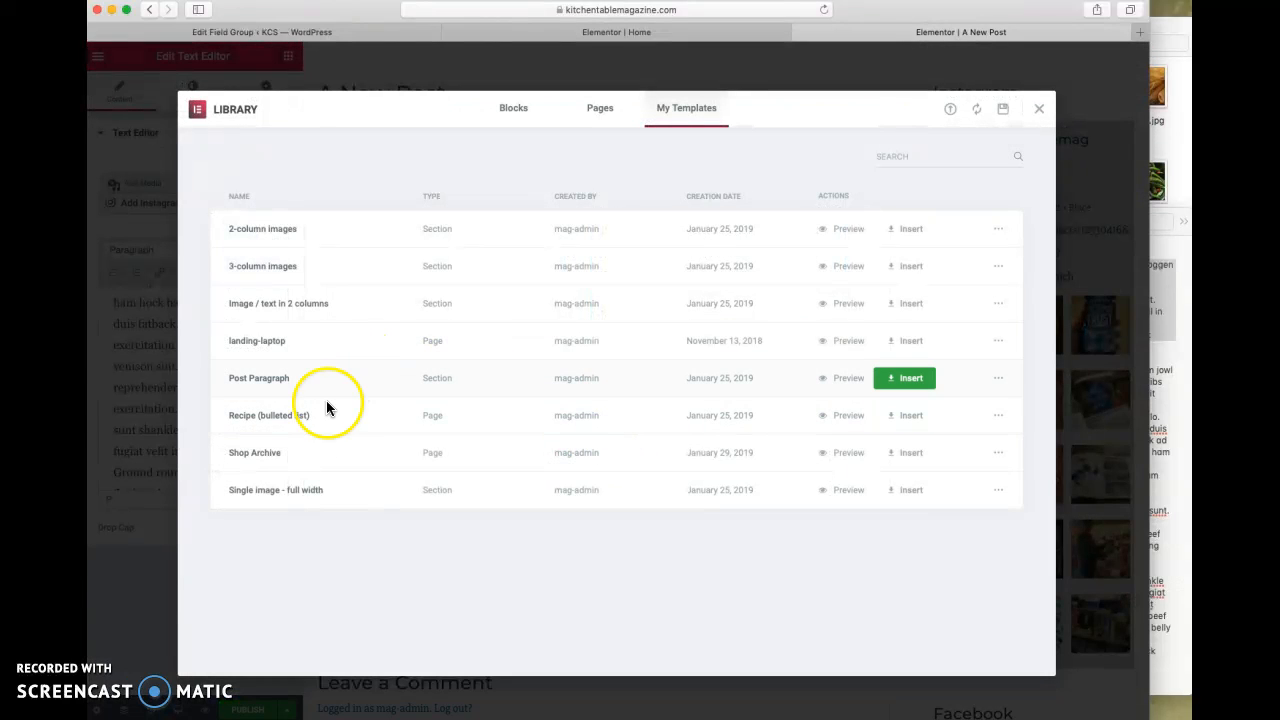
left_click(903, 381)
left_click(674, 432)
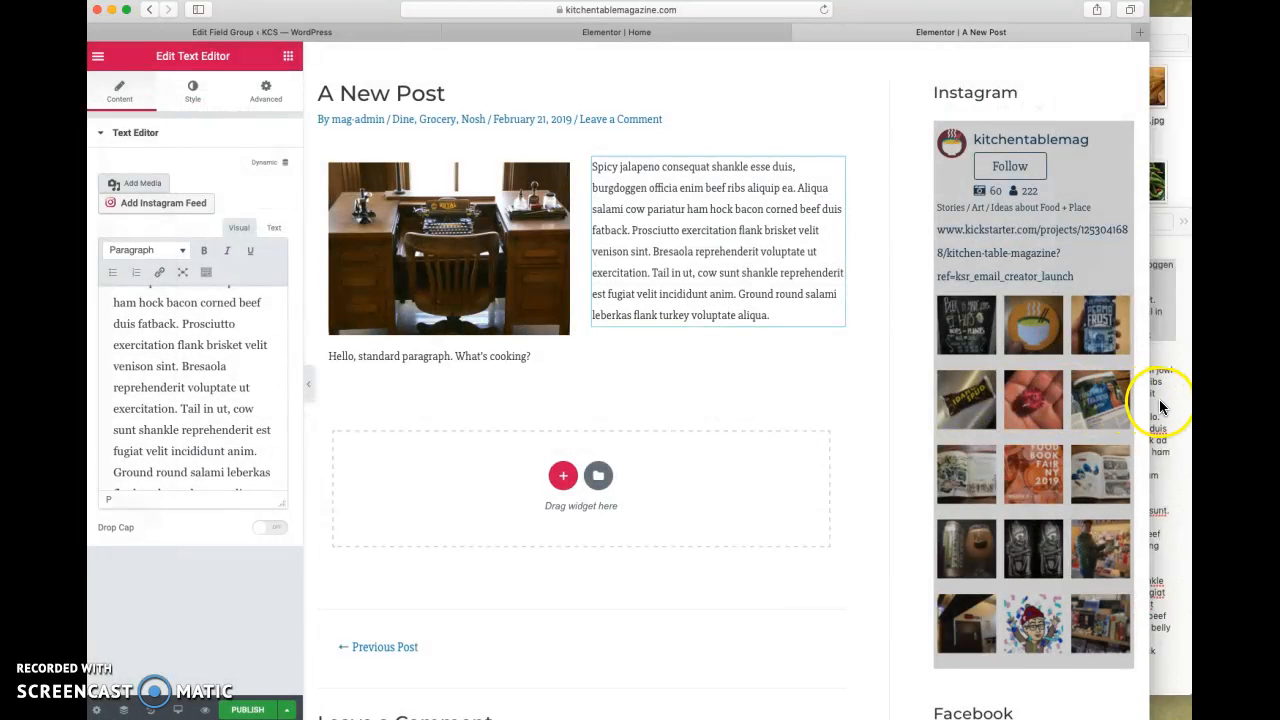
- In the notes app, remove the font style from the closing paragraphs, from "Leberkas nostrud" to the end of the note
left_click(1157, 400)
scroll(1160, 400, "down", 3)
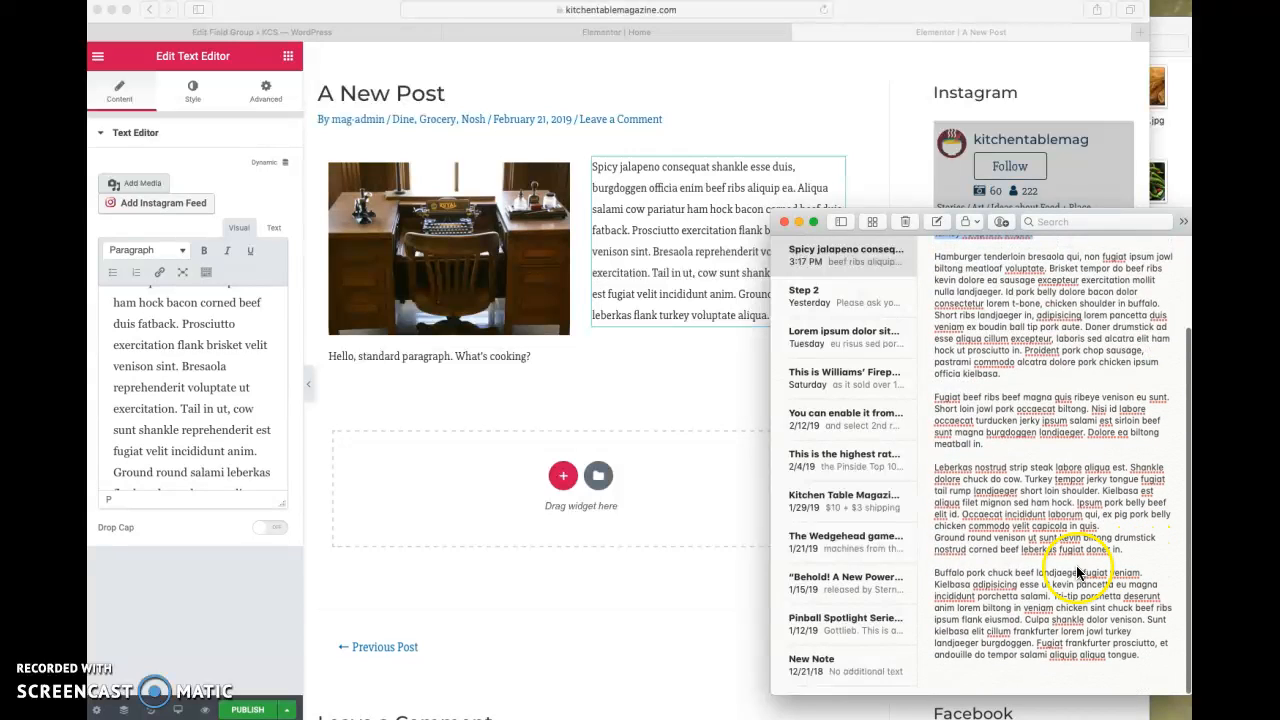
left_click(1146, 655)
left_click_drag(1146, 655, 937, 467)
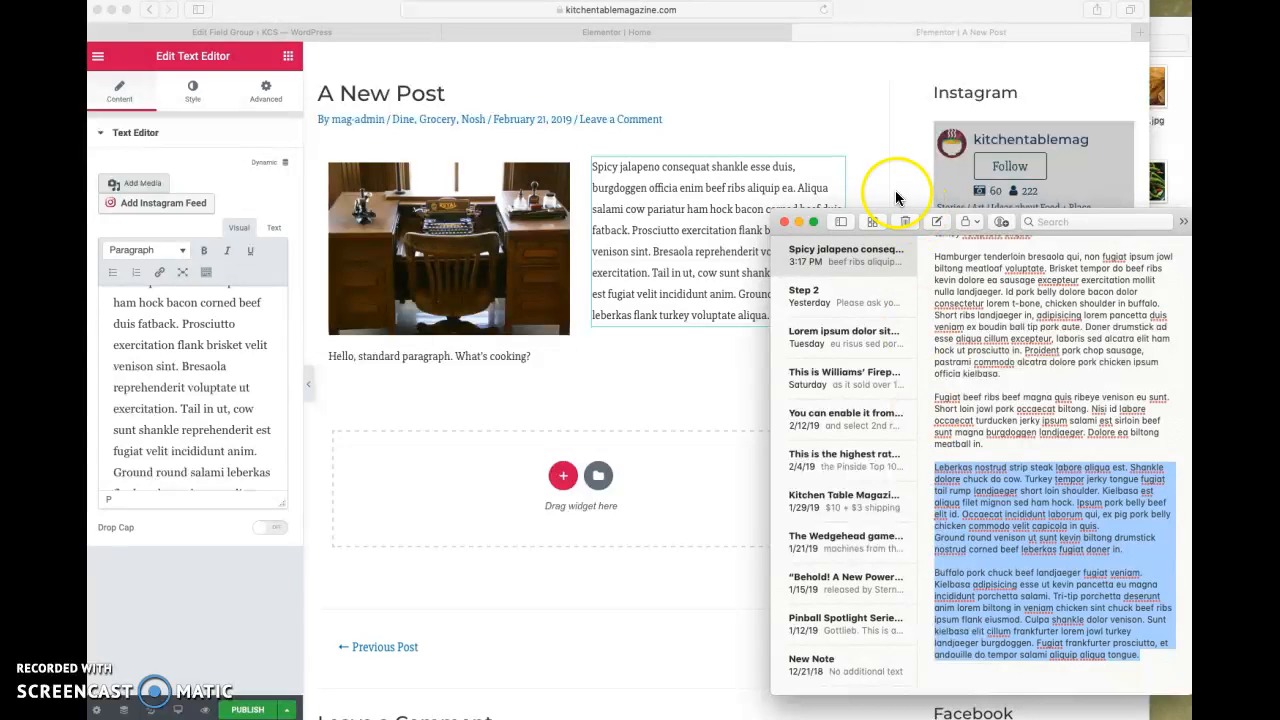
left_click_drag(893, 215, 606, 120)
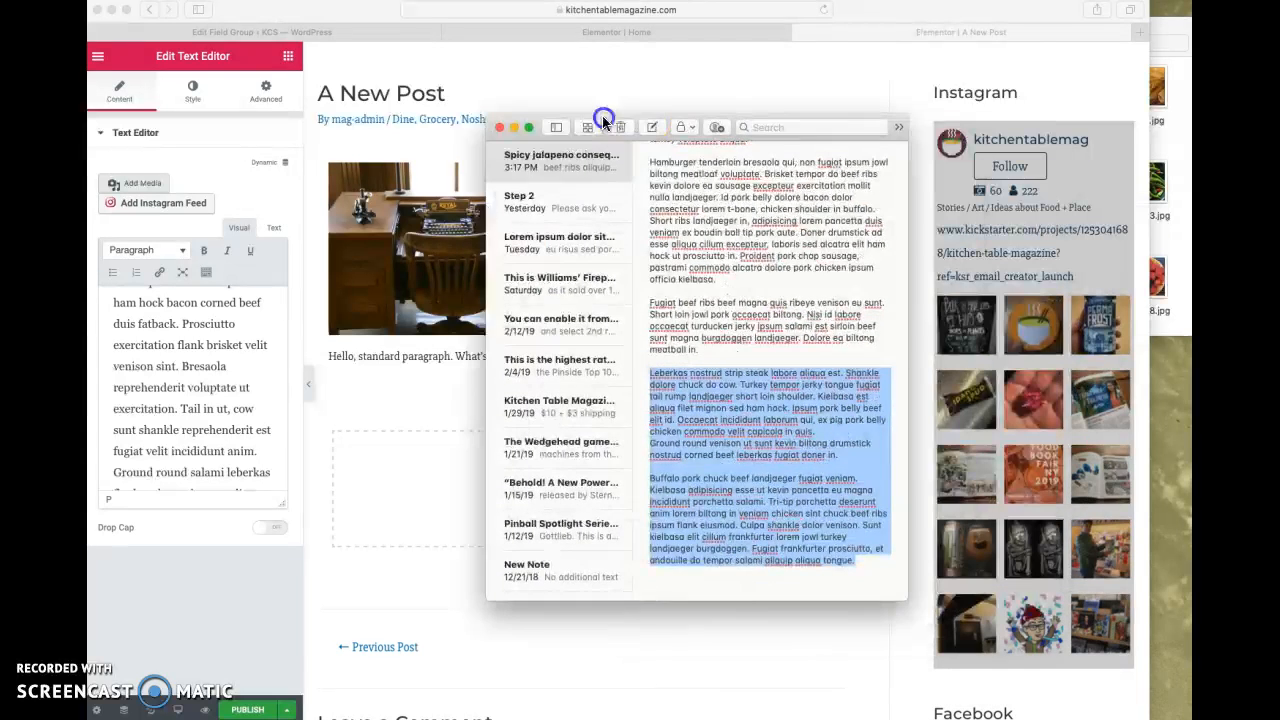
right_click(695, 403)
mouse_move(741, 650)
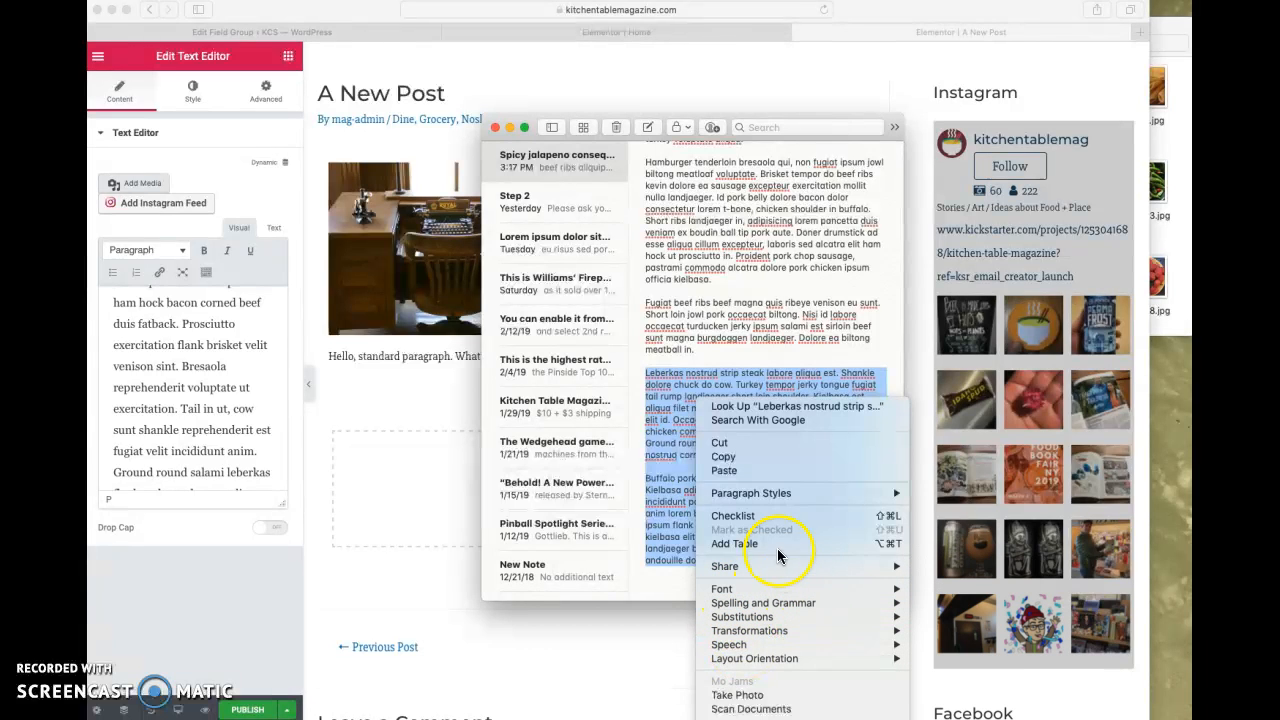
left_click(662, 88)
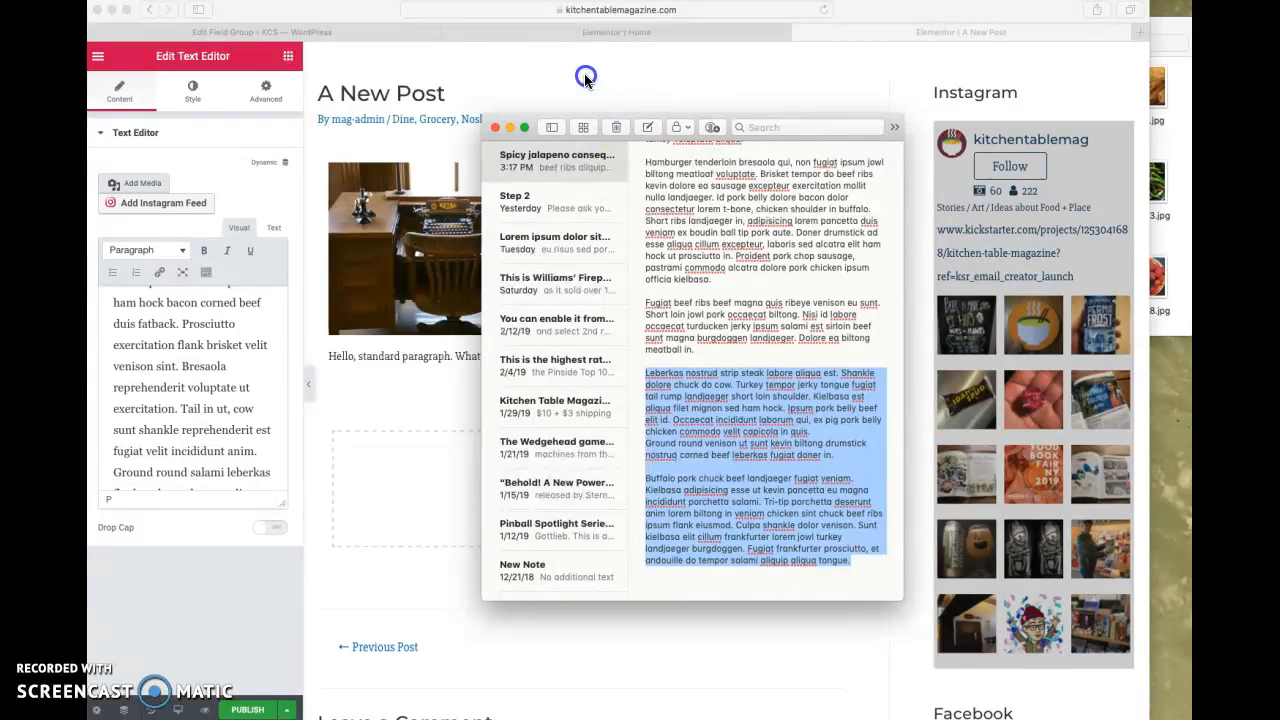
left_click_drag(602, 124, 557, 55)
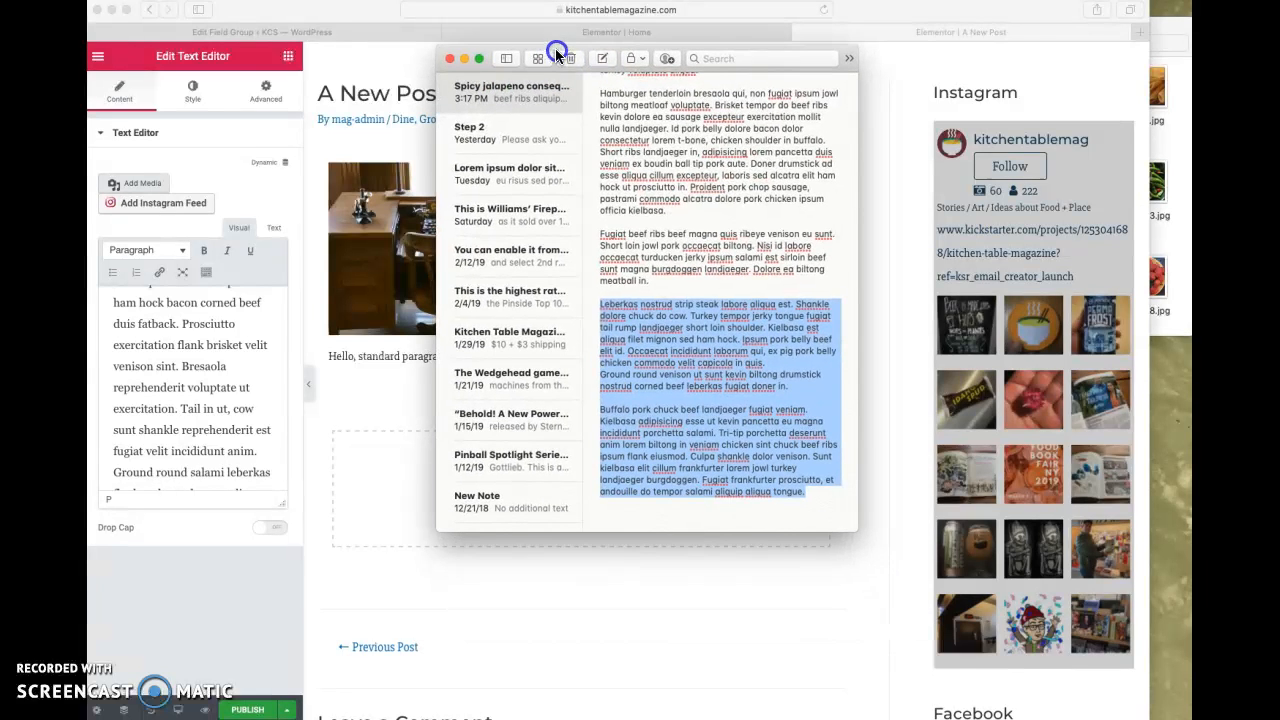
left_click(733, 438)
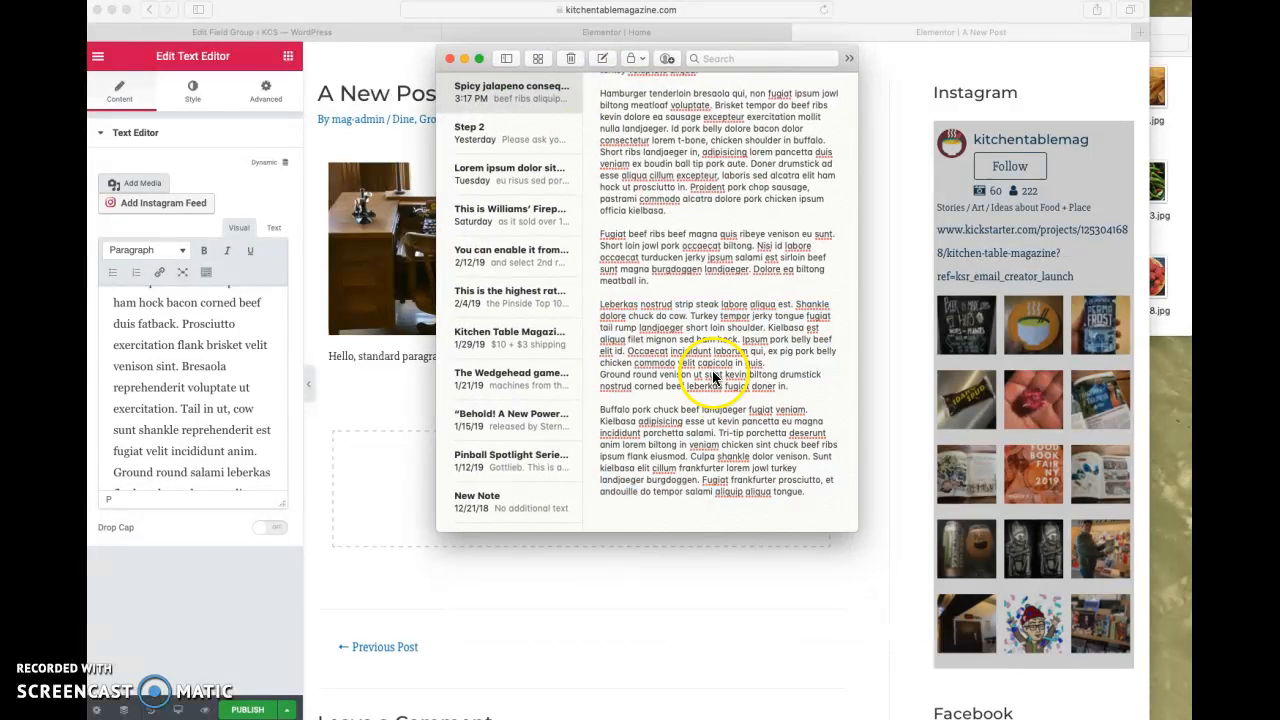
left_click_drag(806, 493, 602, 307)
key("super+c")
right_click(629, 328)
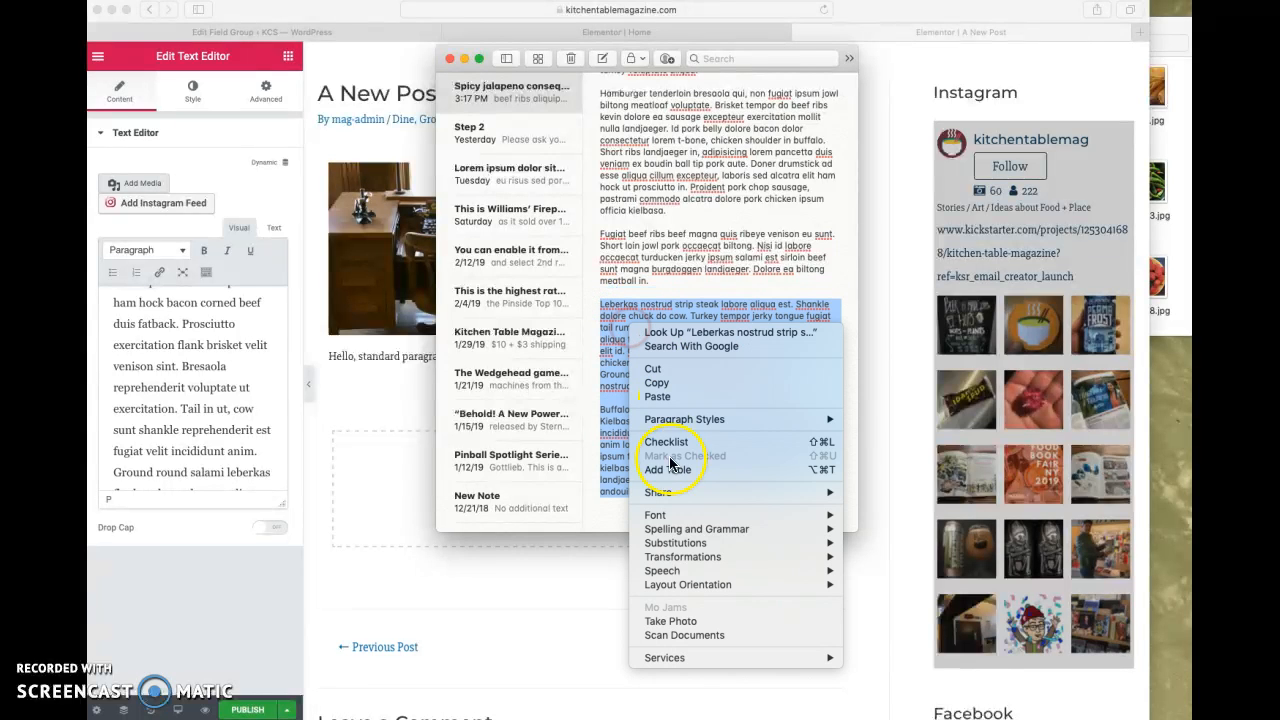
mouse_move(833, 521)
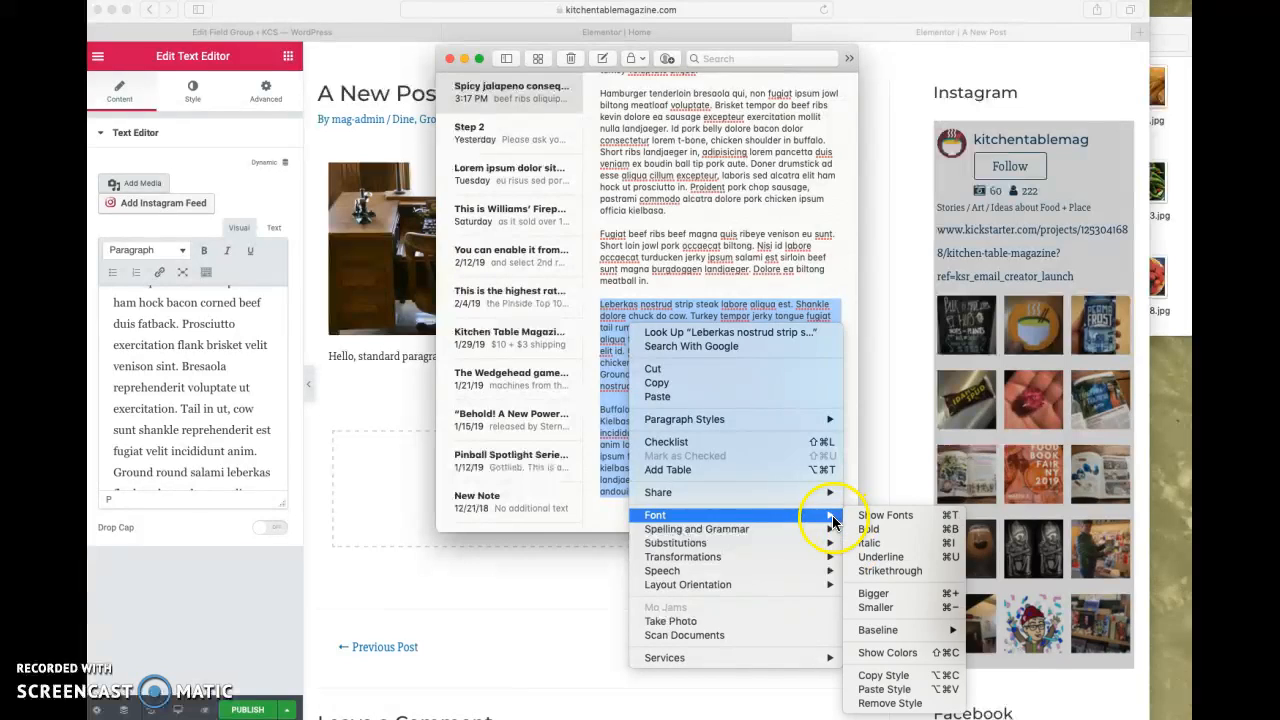
left_click(888, 704)
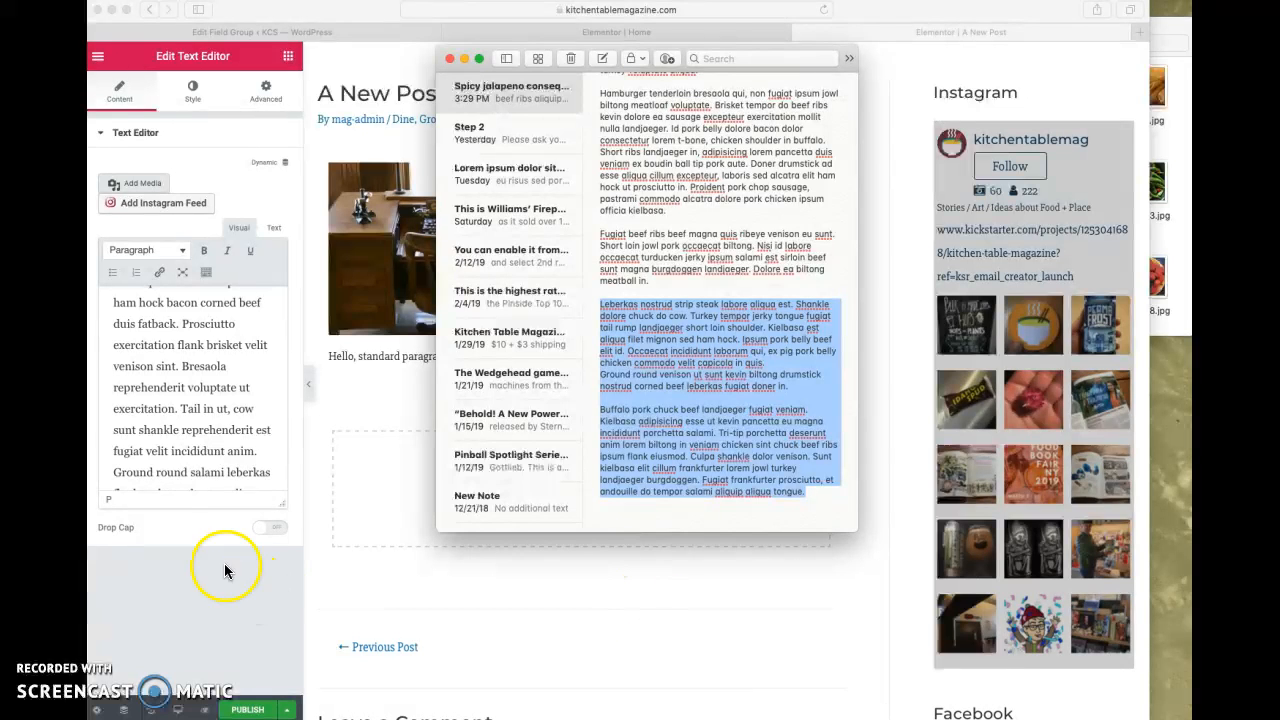
- Replace the standard paragraph placeholder below the desk image with the note's closing paragraphs, starting with "Leberkas nostrud"
left_click_drag(487, 50, 825, 247)
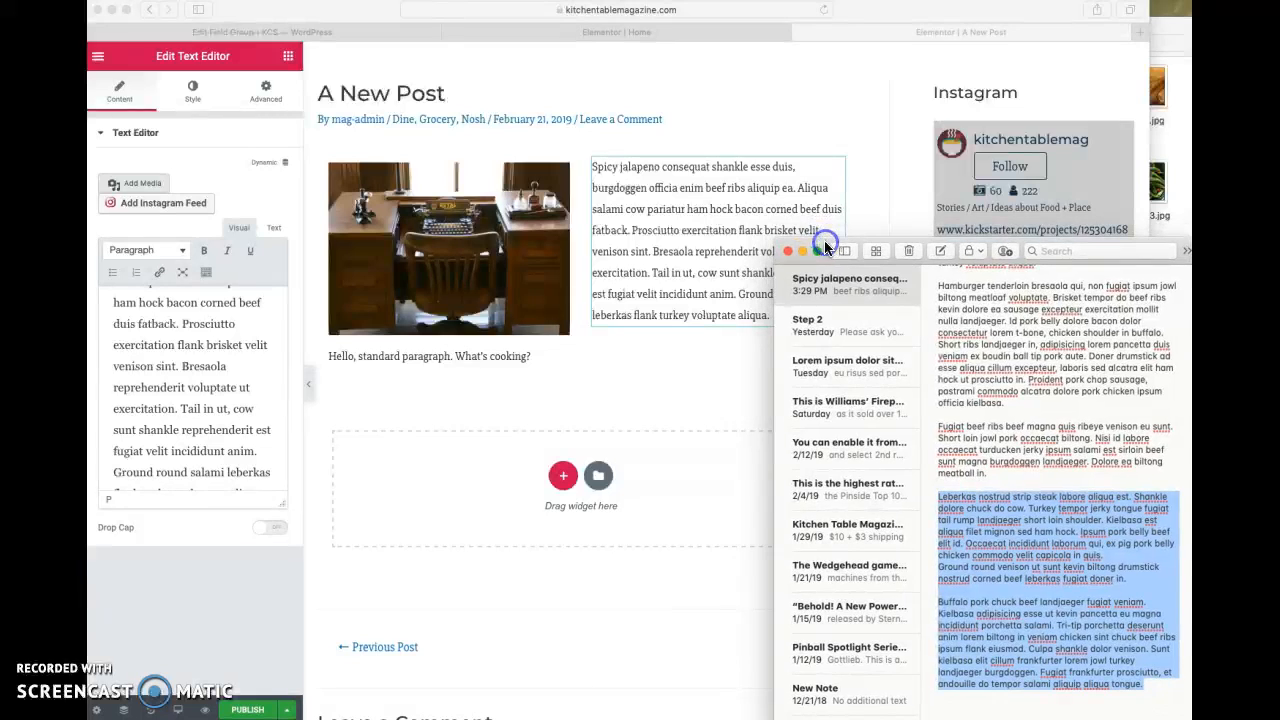
left_click(395, 358)
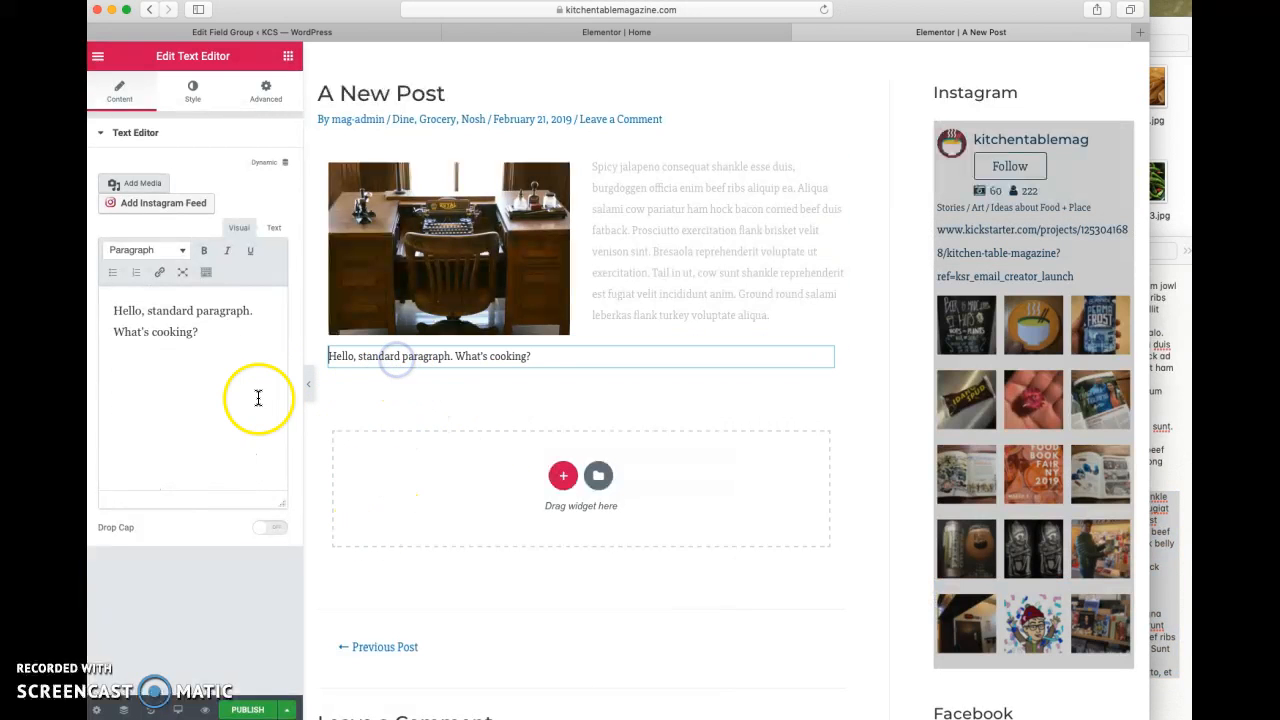
left_click_drag(205, 334, 106, 313)
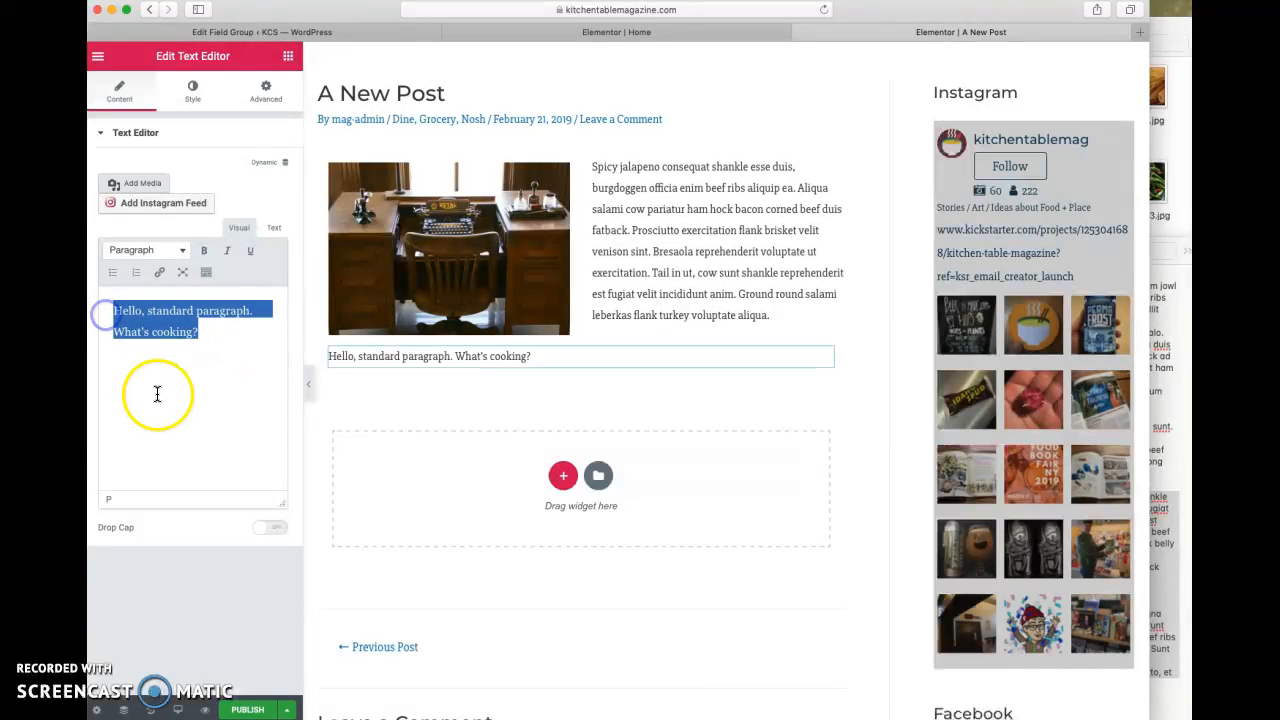
key("super+v")
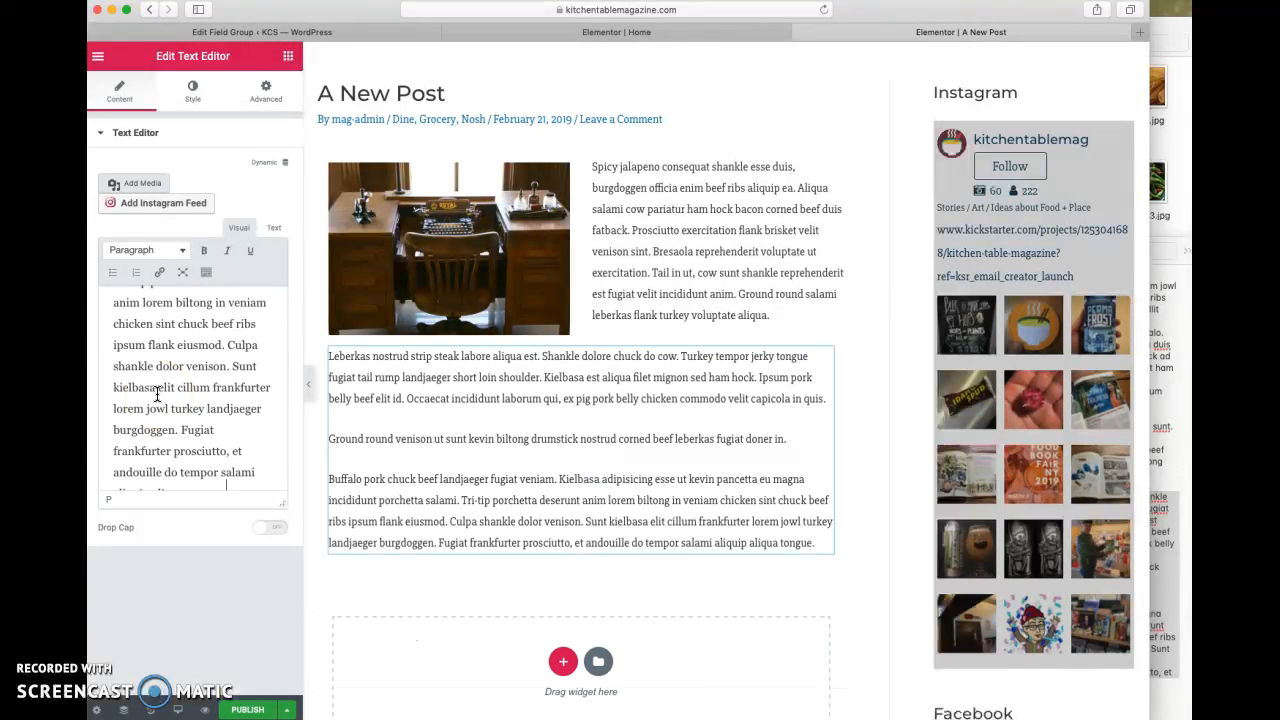
- Join the "Buffalo pork" paragraph onto the end of the "Ground round venison" paragraph
scroll(255, 460, "down", 2)
scroll(236, 449, "up", 5)
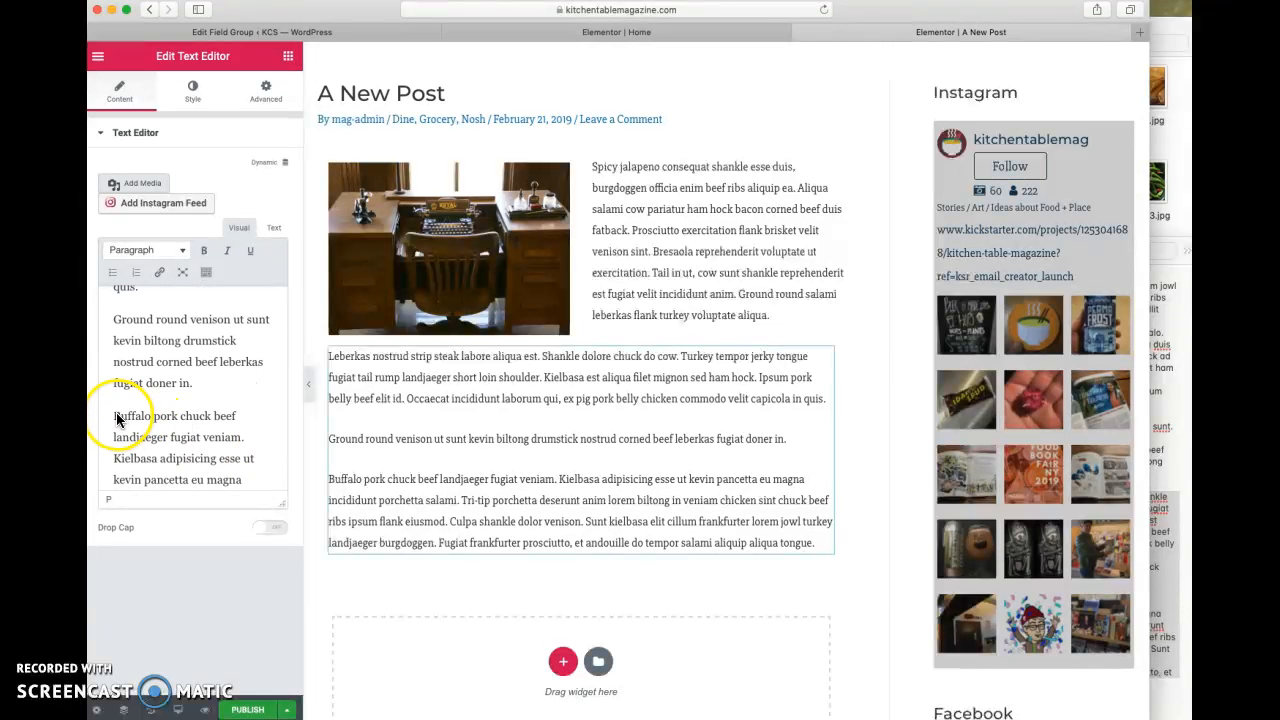
key("BackSpace")
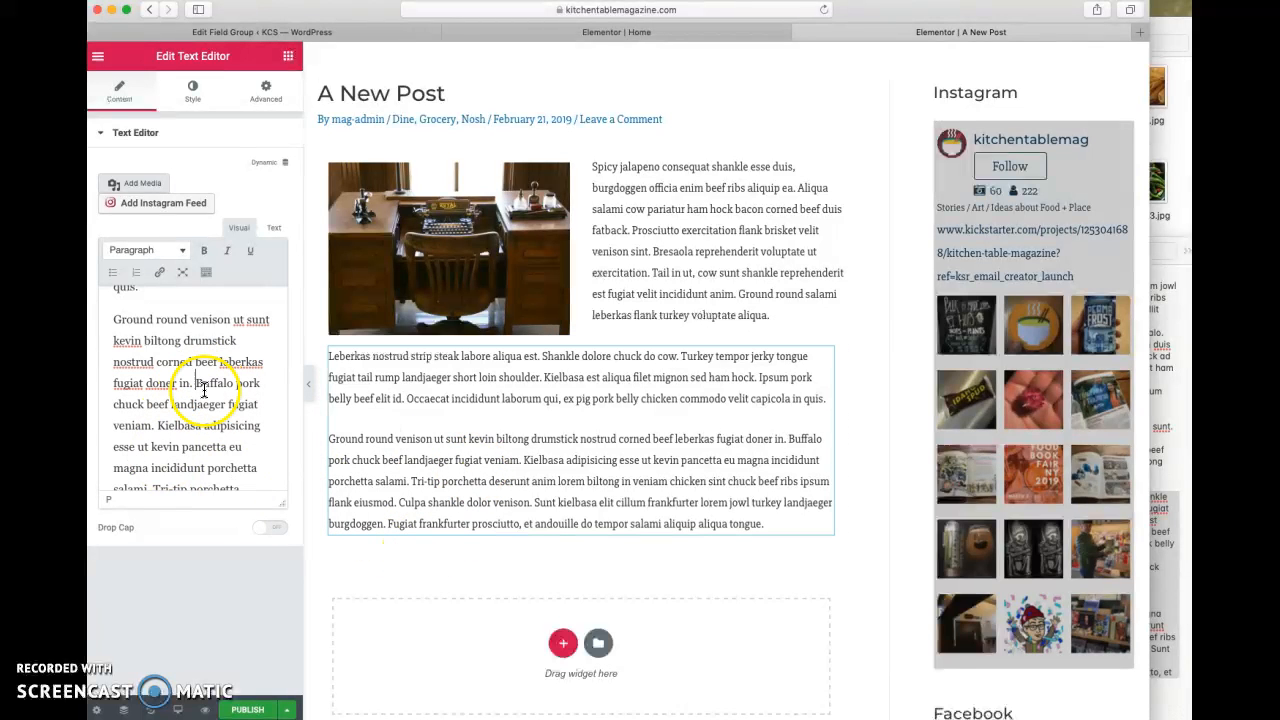
- Insert the saved "3-column images" section template below the text paragraphs
left_click(602, 645)
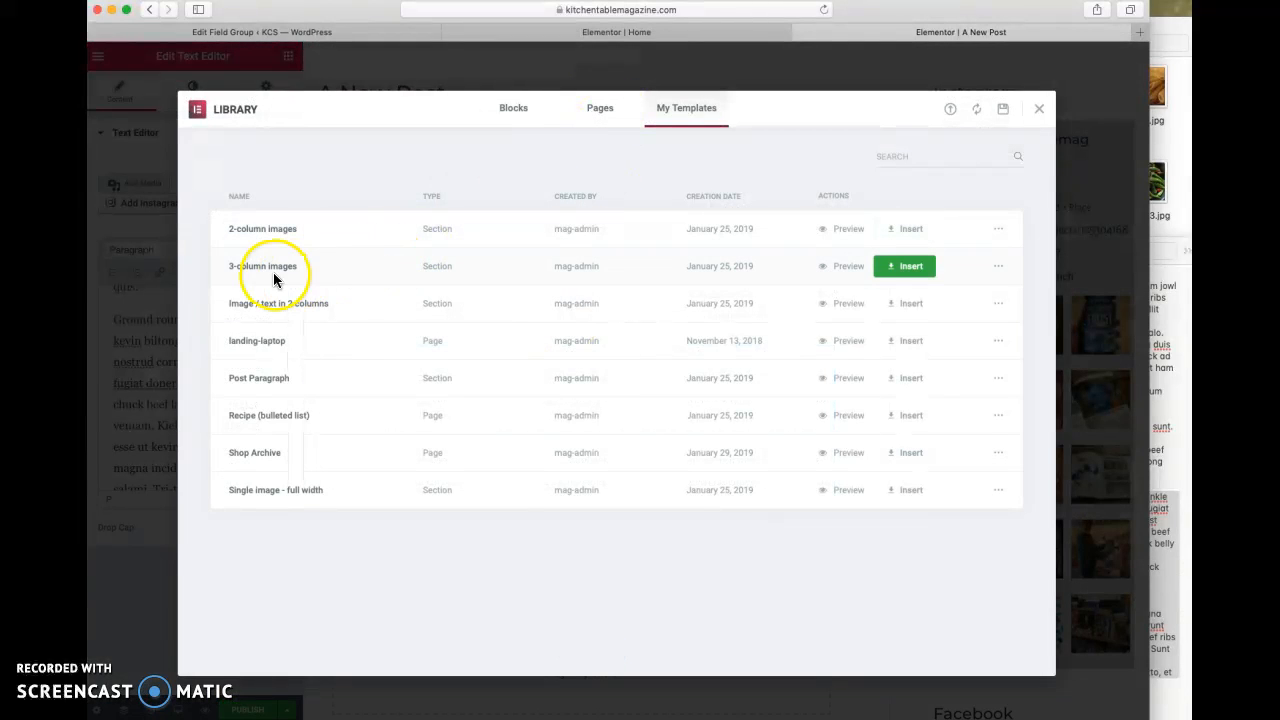
left_click(912, 266)
left_click(687, 434)
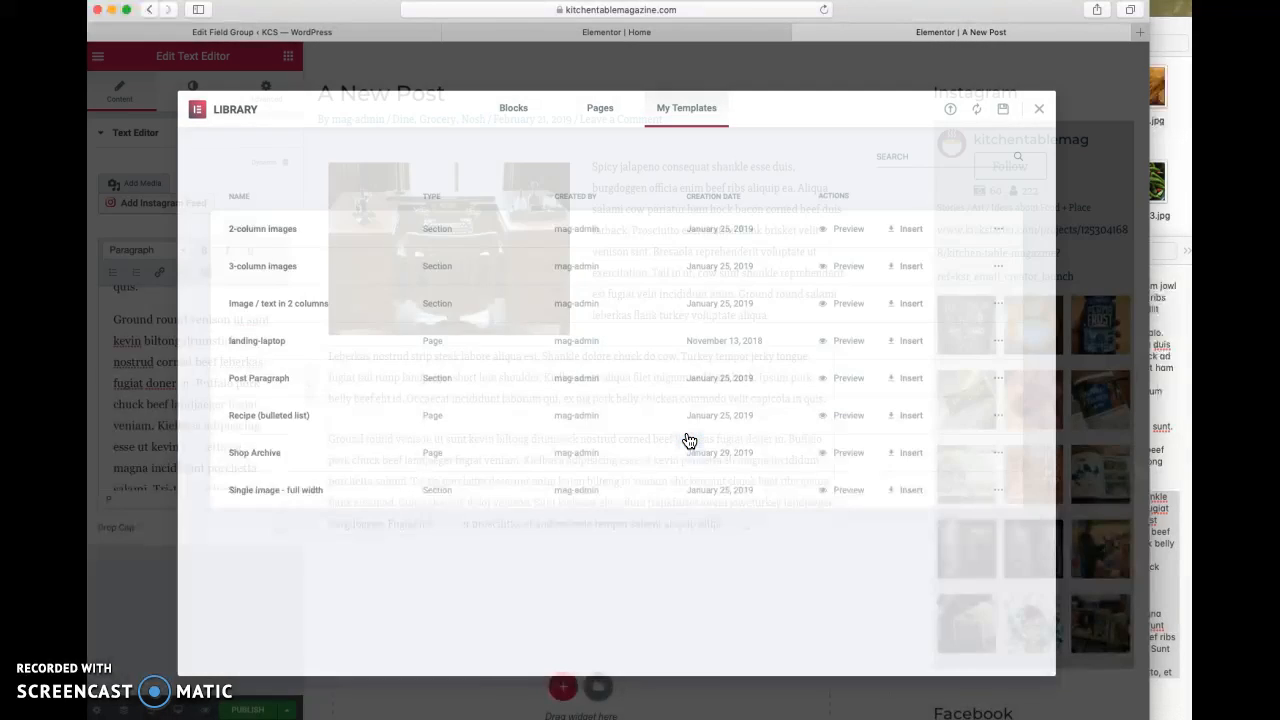
- Replace the chili pepper image in the first column of the three-column section with mushrooms.jpg from the media library
scroll(690, 441, "down", 3)
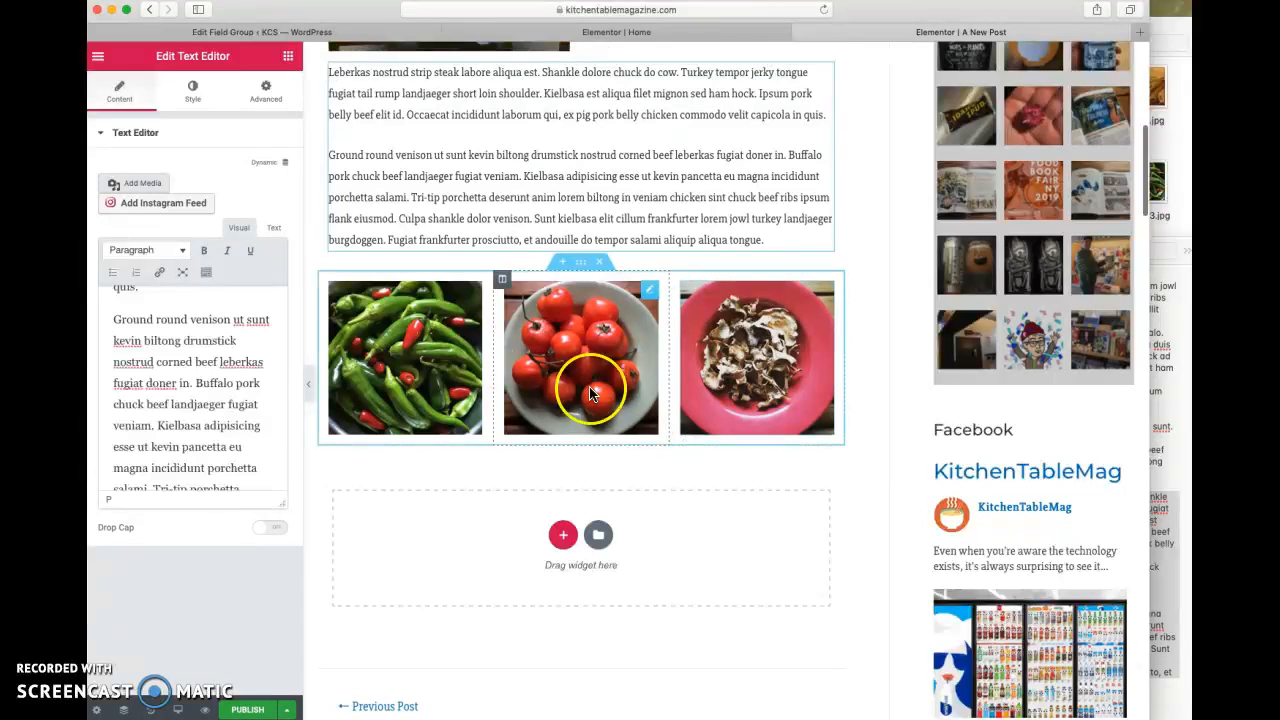
left_click(380, 350)
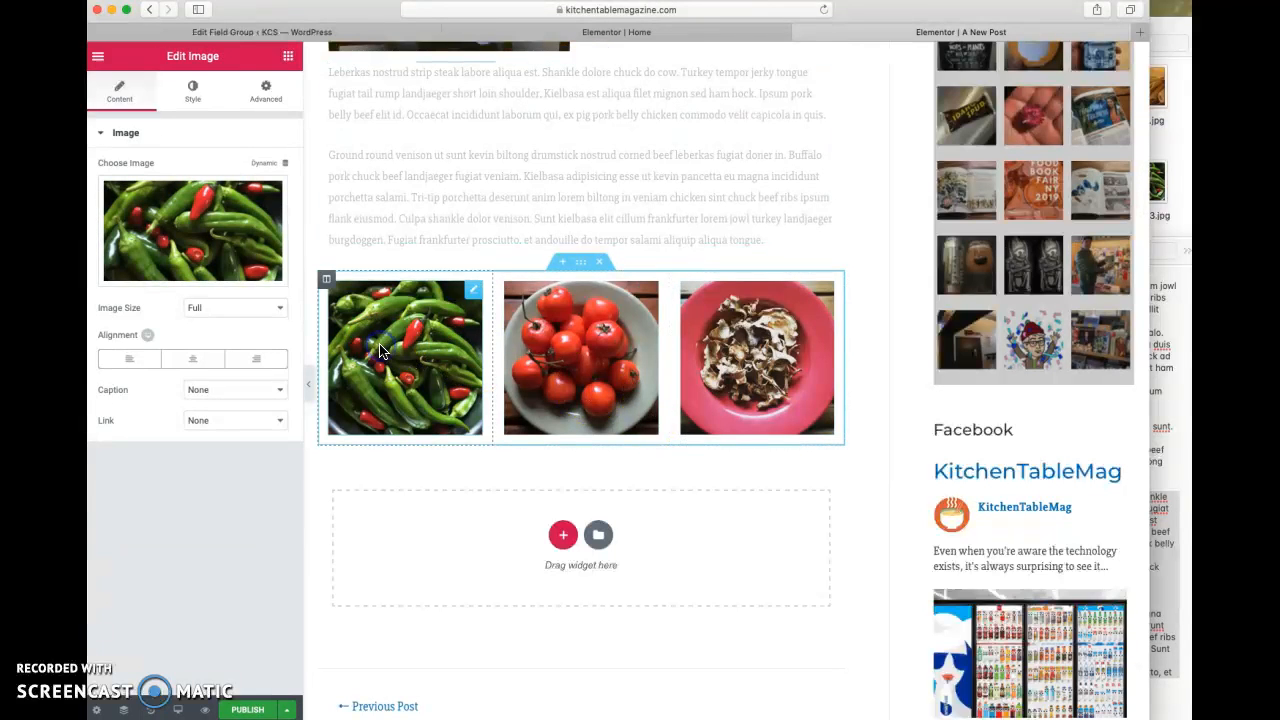
left_click(190, 215)
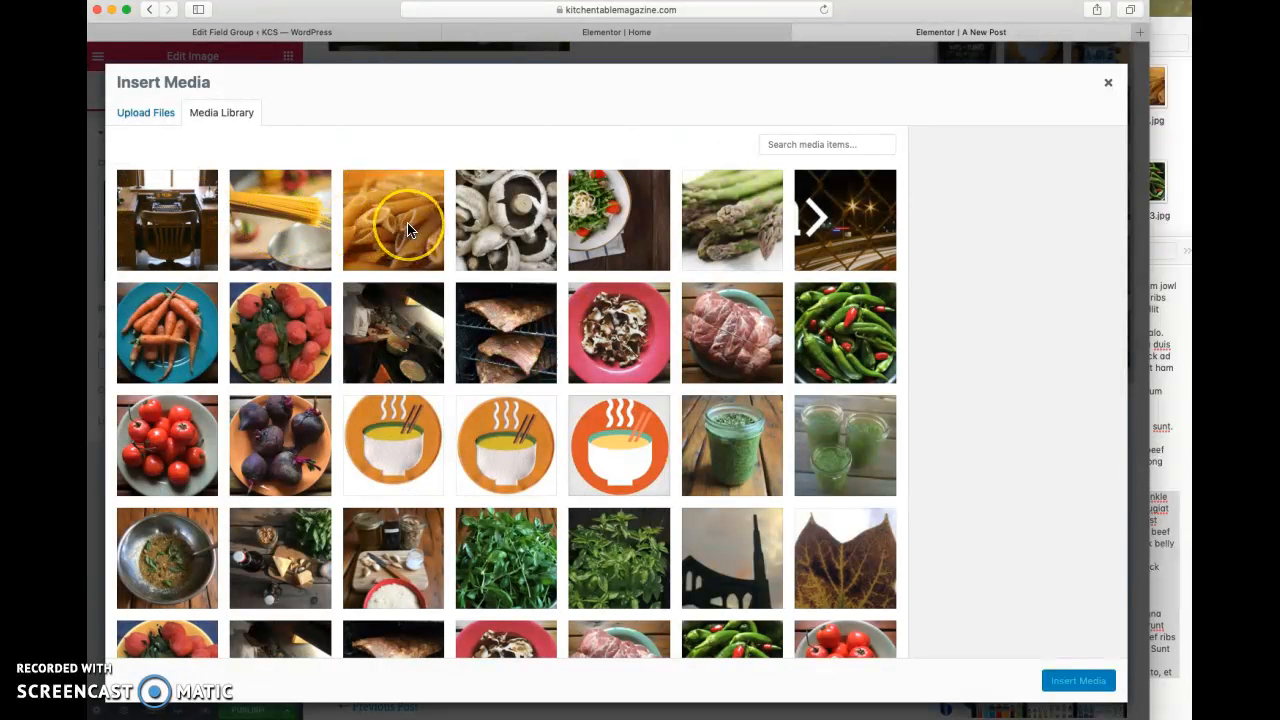
left_click(500, 225)
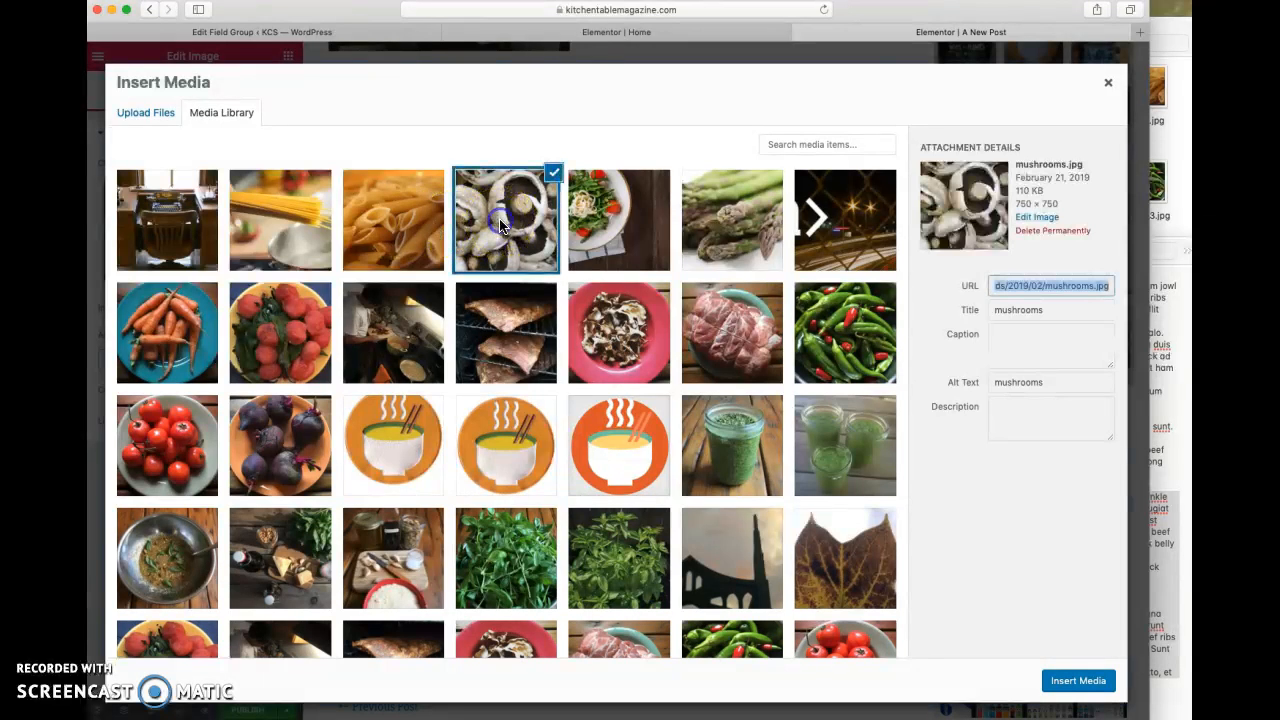
left_click(1070, 690)
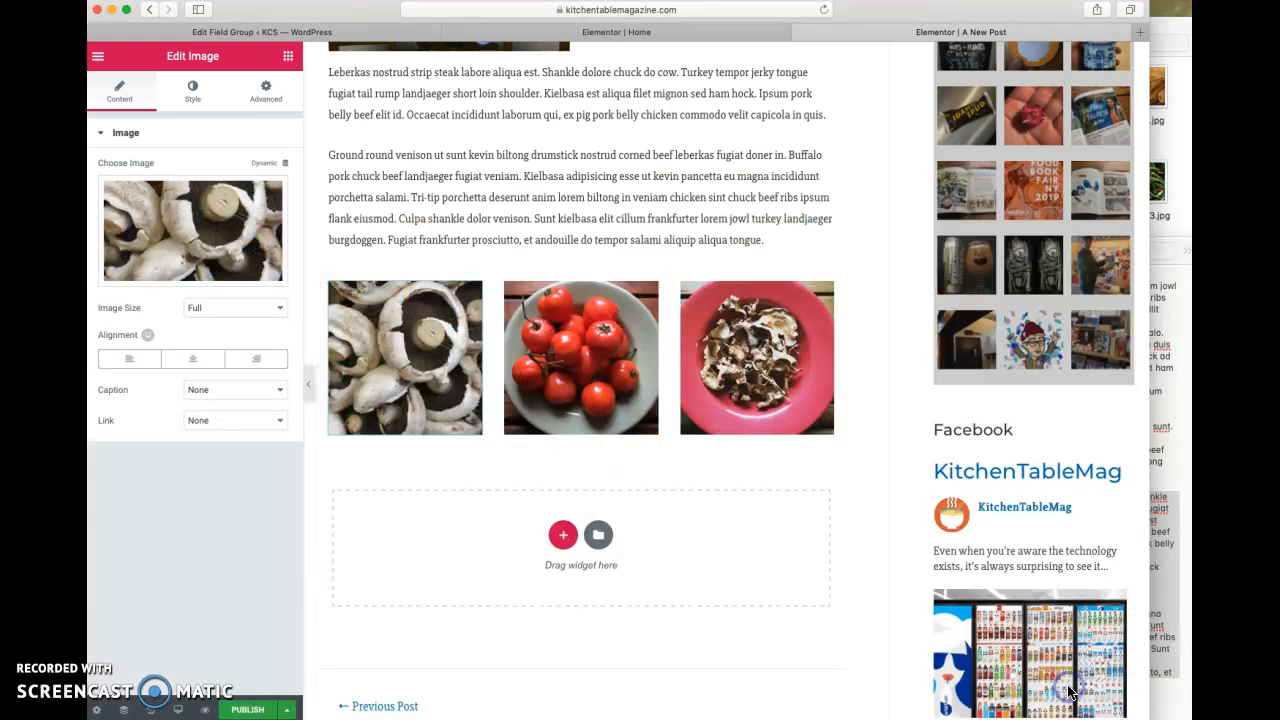
- Replace the tomato image in the middle column with pasta.jpg from the media library
left_click(586, 375)
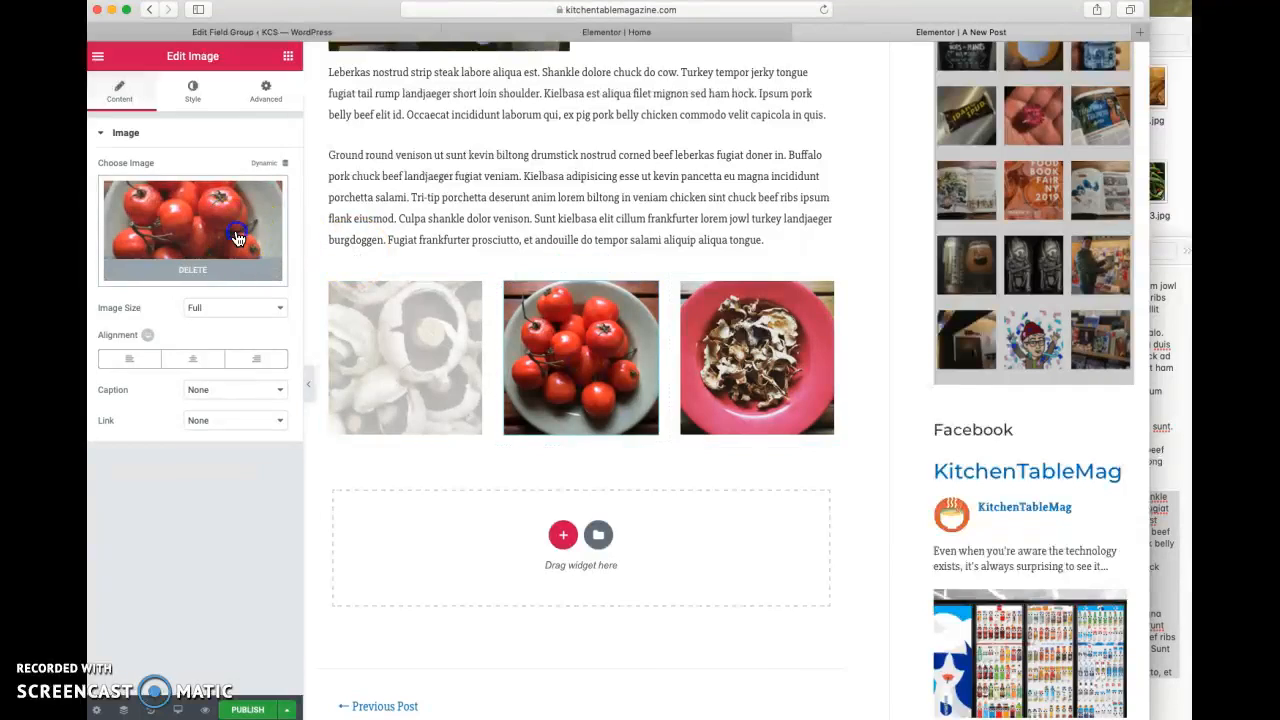
left_click(238, 229)
left_click(388, 226)
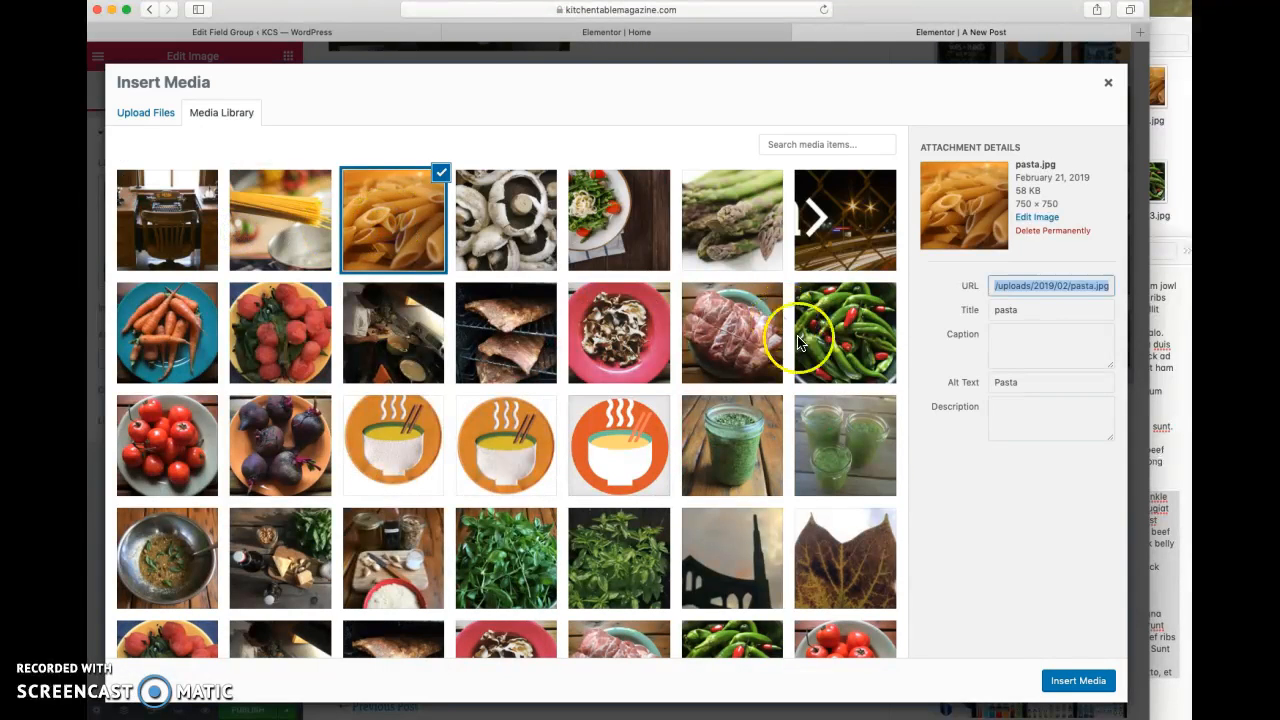
left_click(1078, 680)
- Replace the image in the third column with arugula.jpg from the media library
left_click(791, 394)
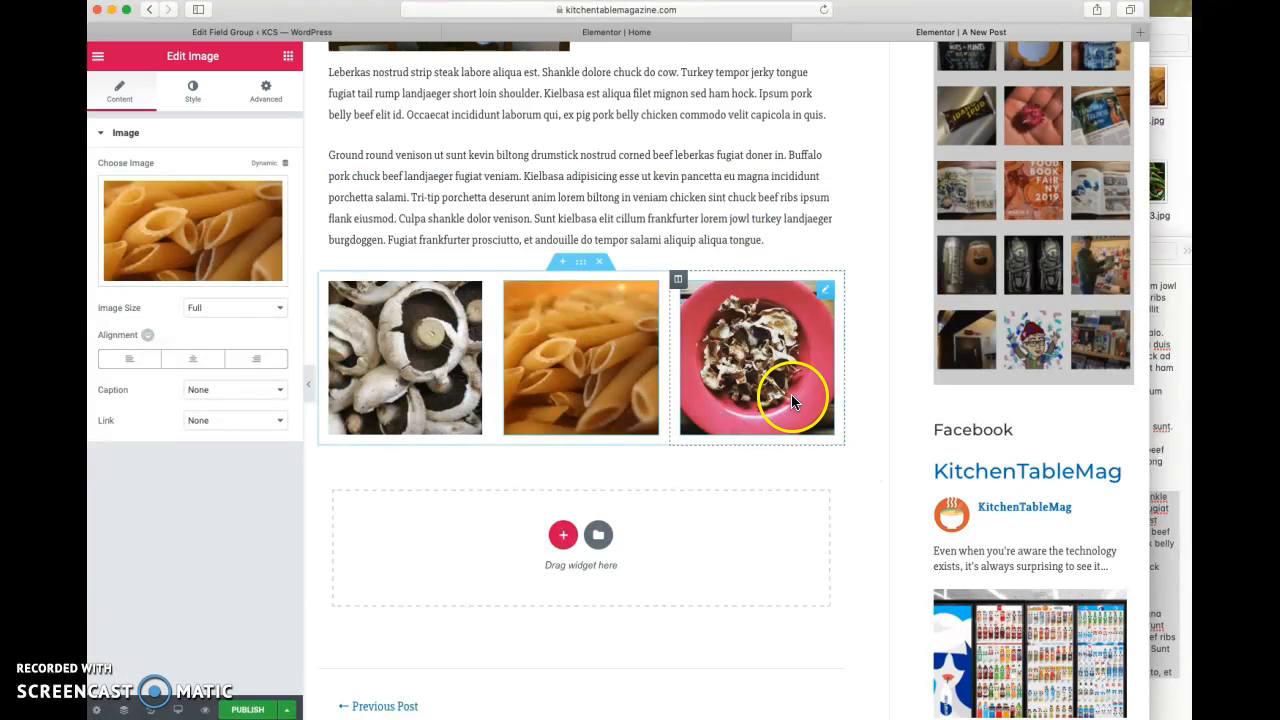
left_click(253, 234)
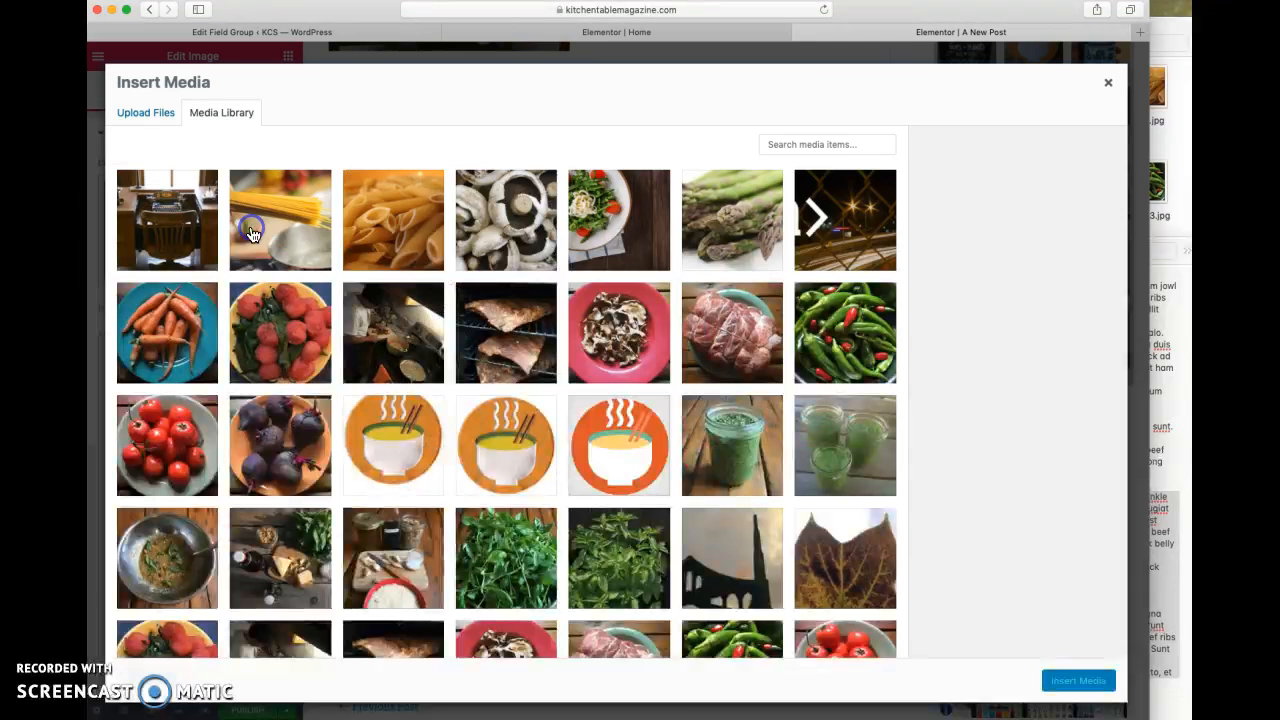
left_click(593, 219)
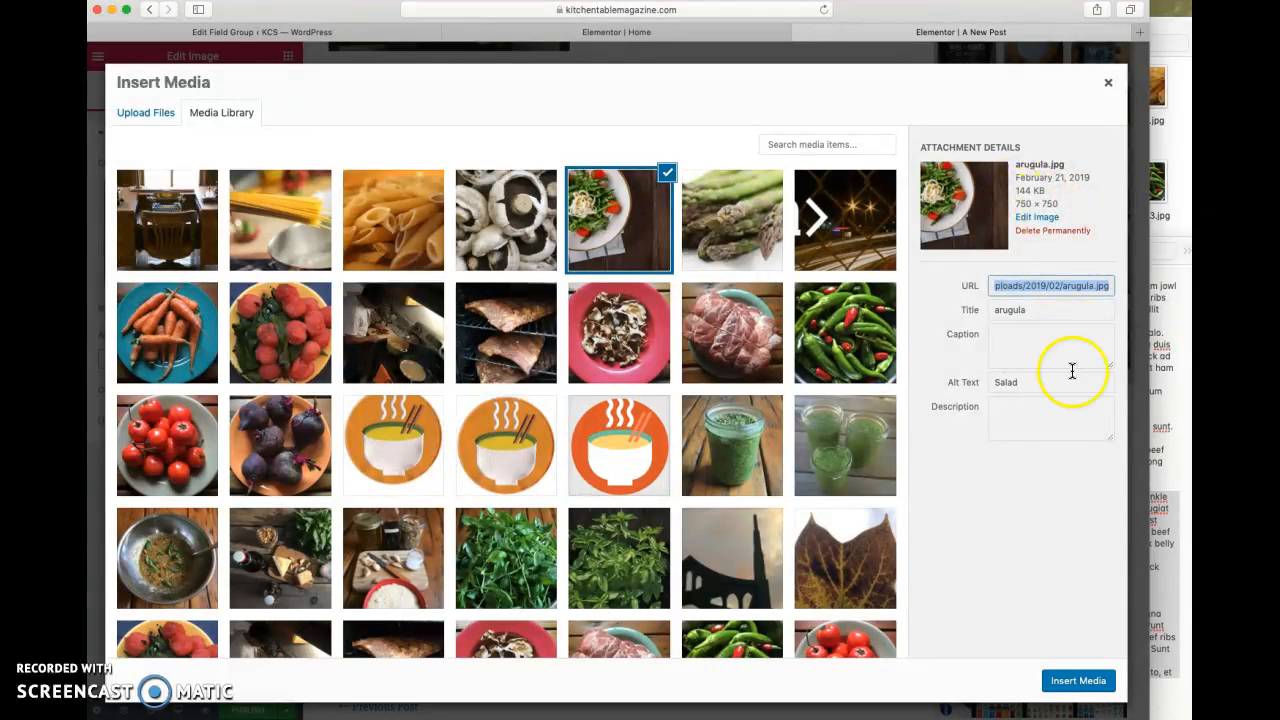
left_click(1076, 682)
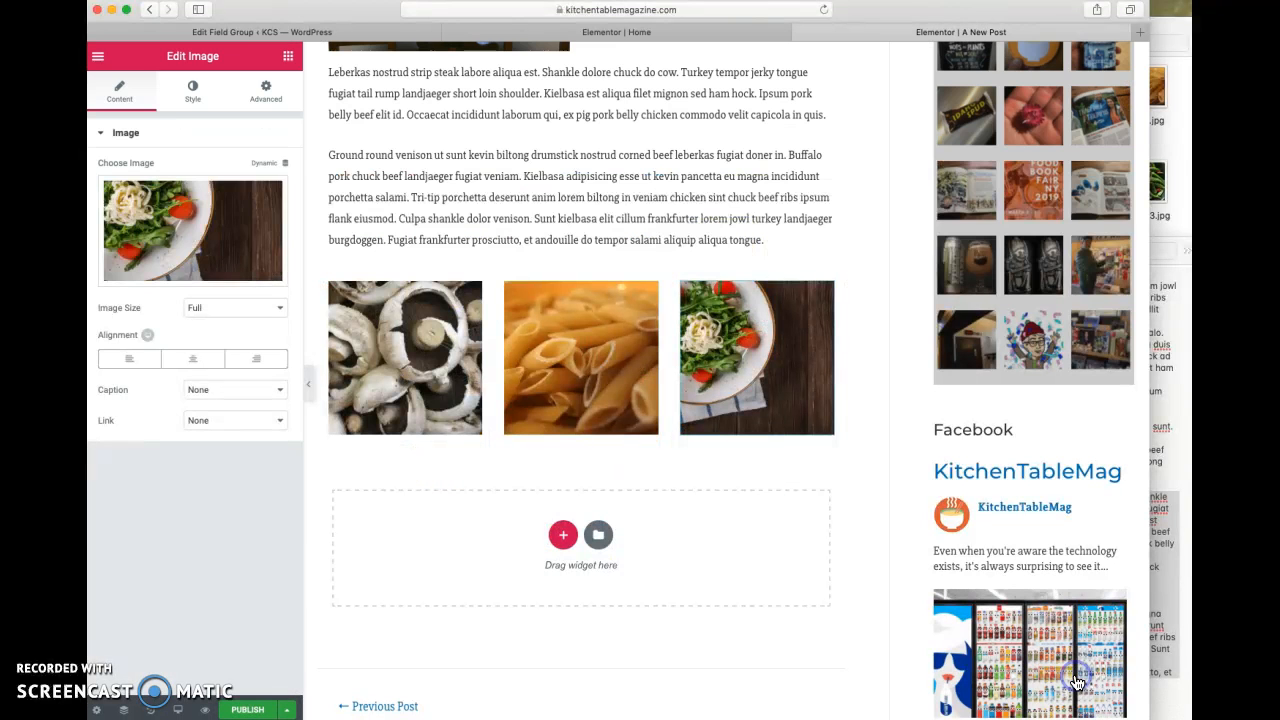
- Insert the saved "Recipe (bulleted list)" page template below the three images, importing its document settings as well
left_click(597, 535)
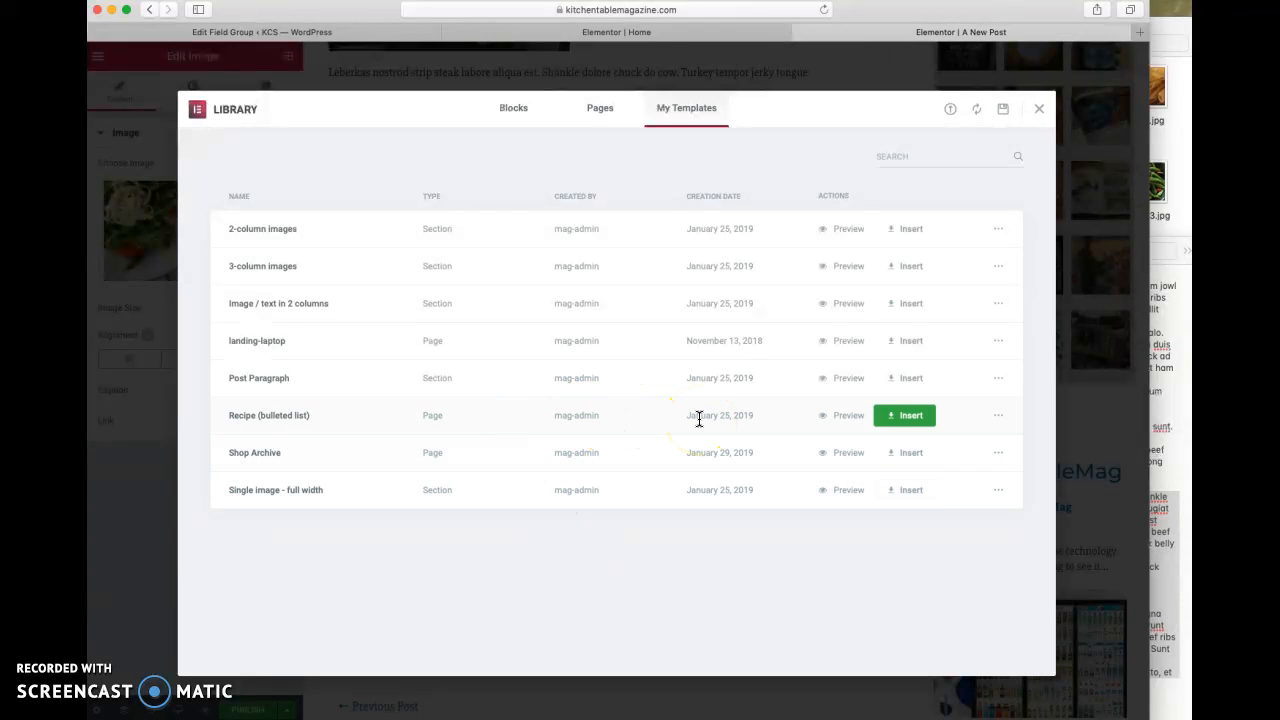
left_click(913, 416)
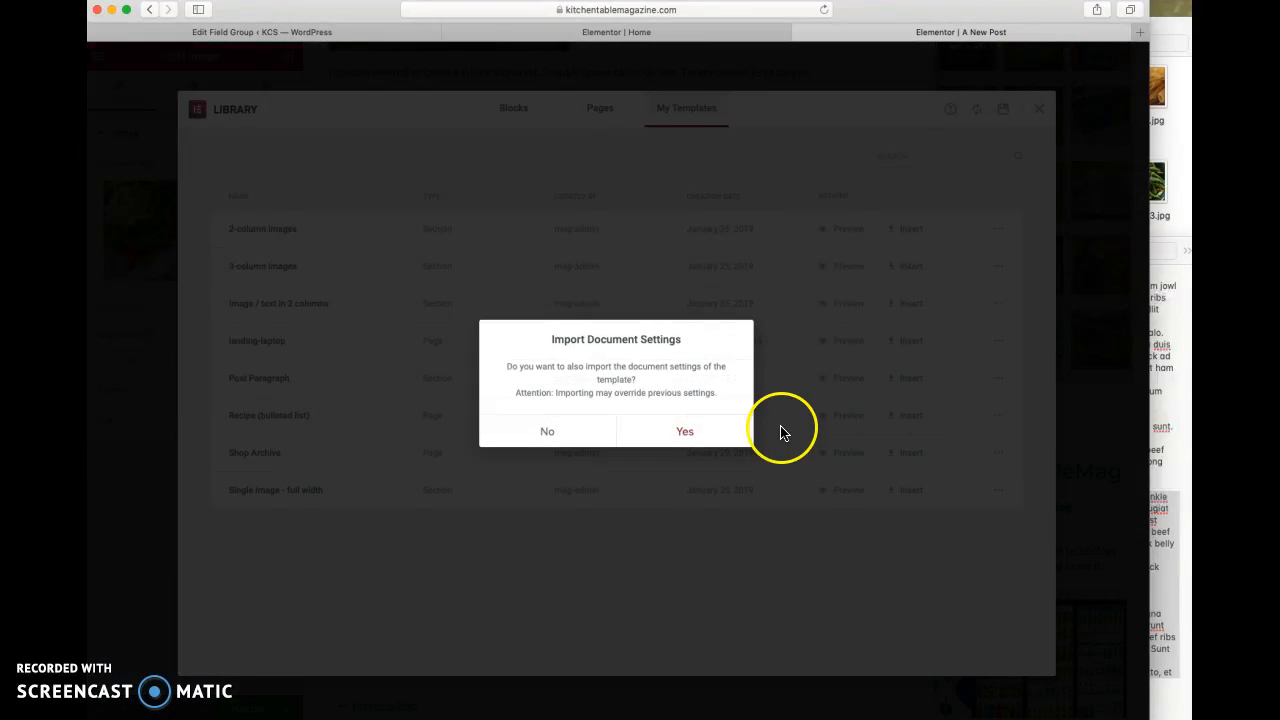
left_click(683, 434)
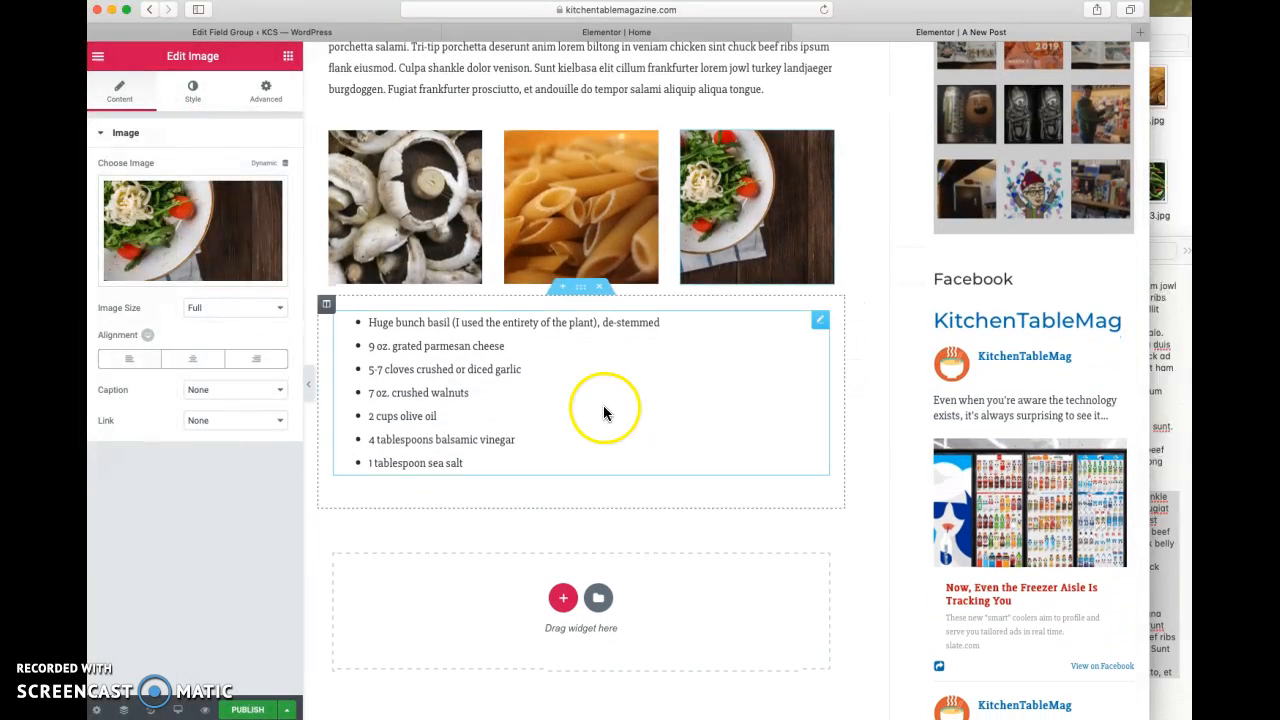
- Replace the first bullet of the recipe list with "Leberkas nostrud strip steak" copied from the note
left_click(477, 330)
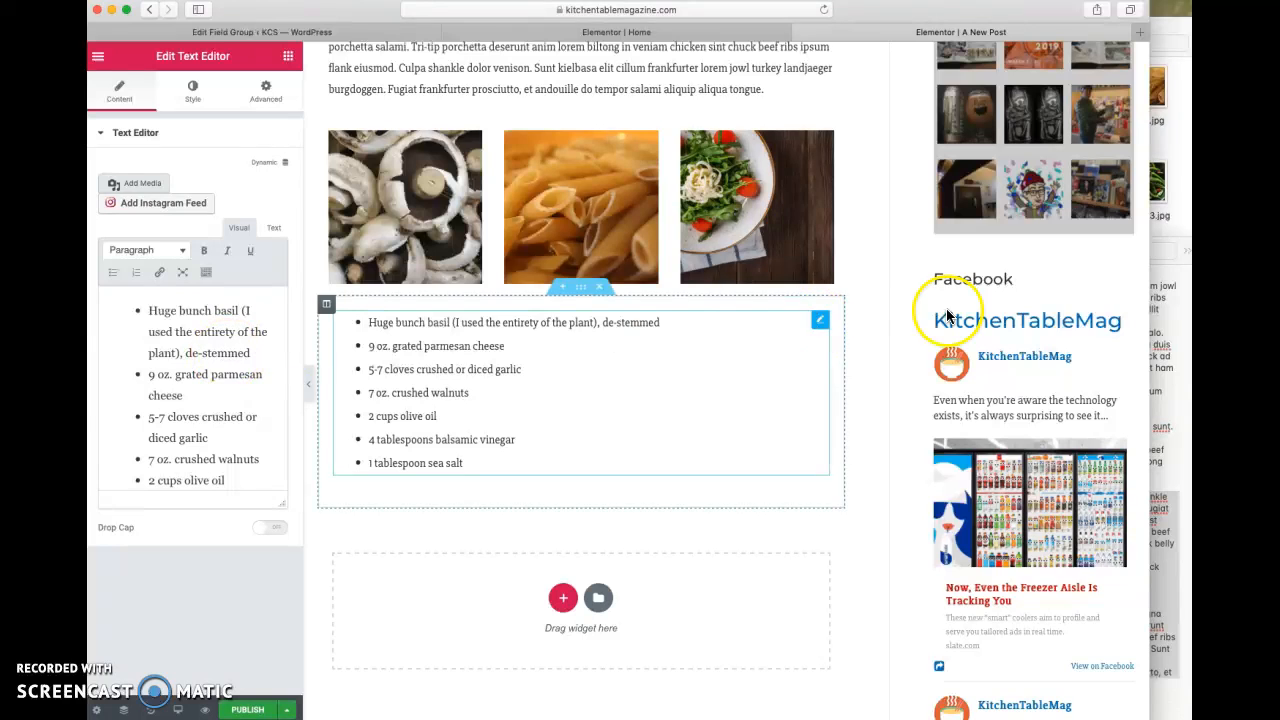
left_click(1157, 346)
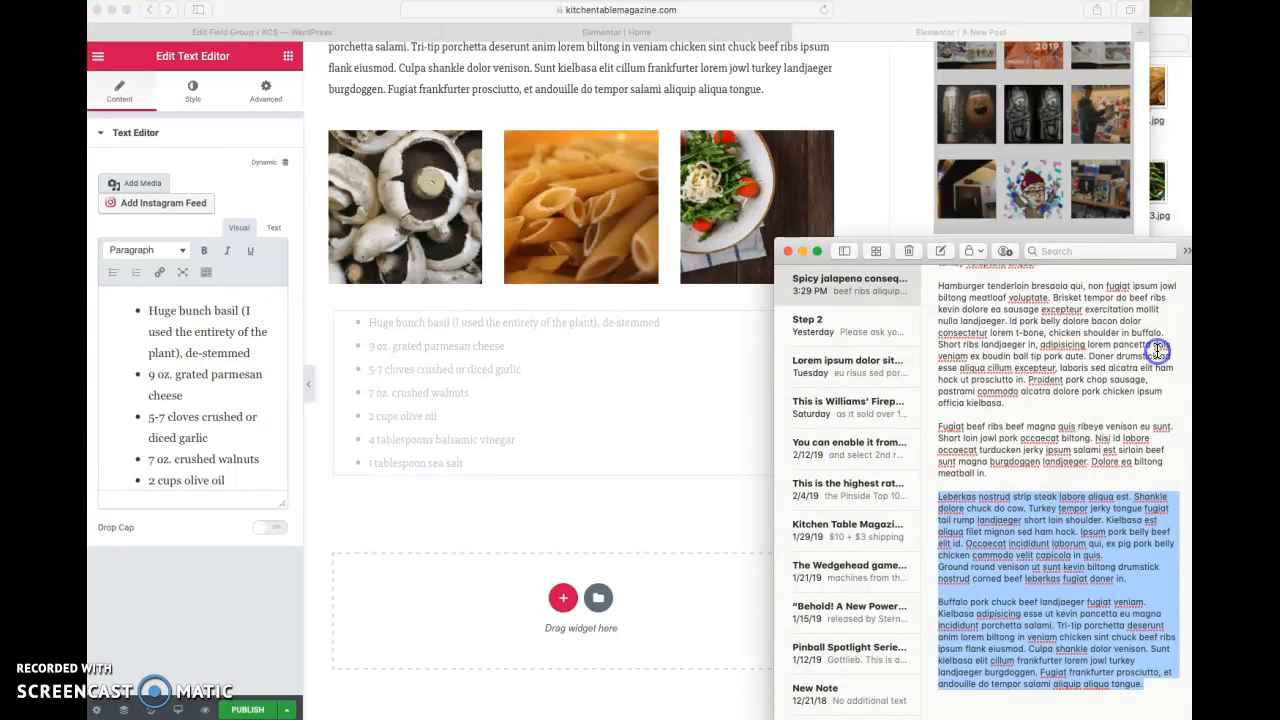
left_click(1058, 481)
left_click_drag(938, 494, 1029, 500)
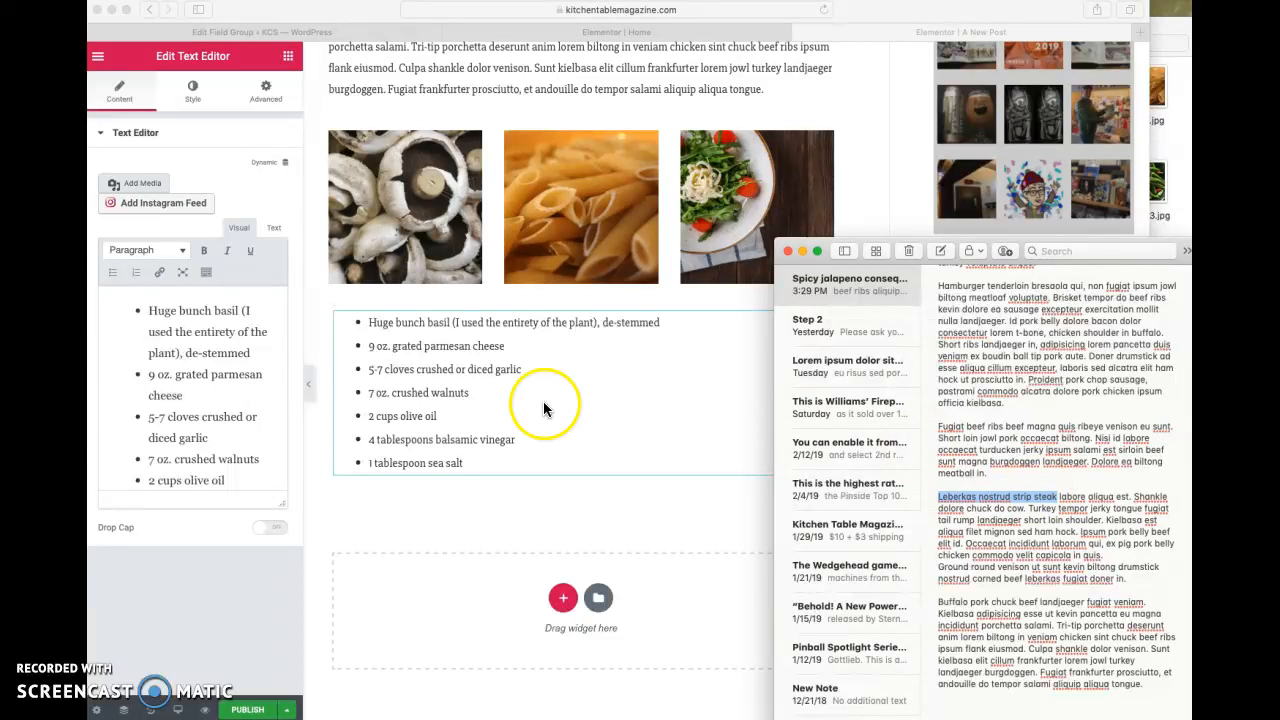
left_click(205, 316)
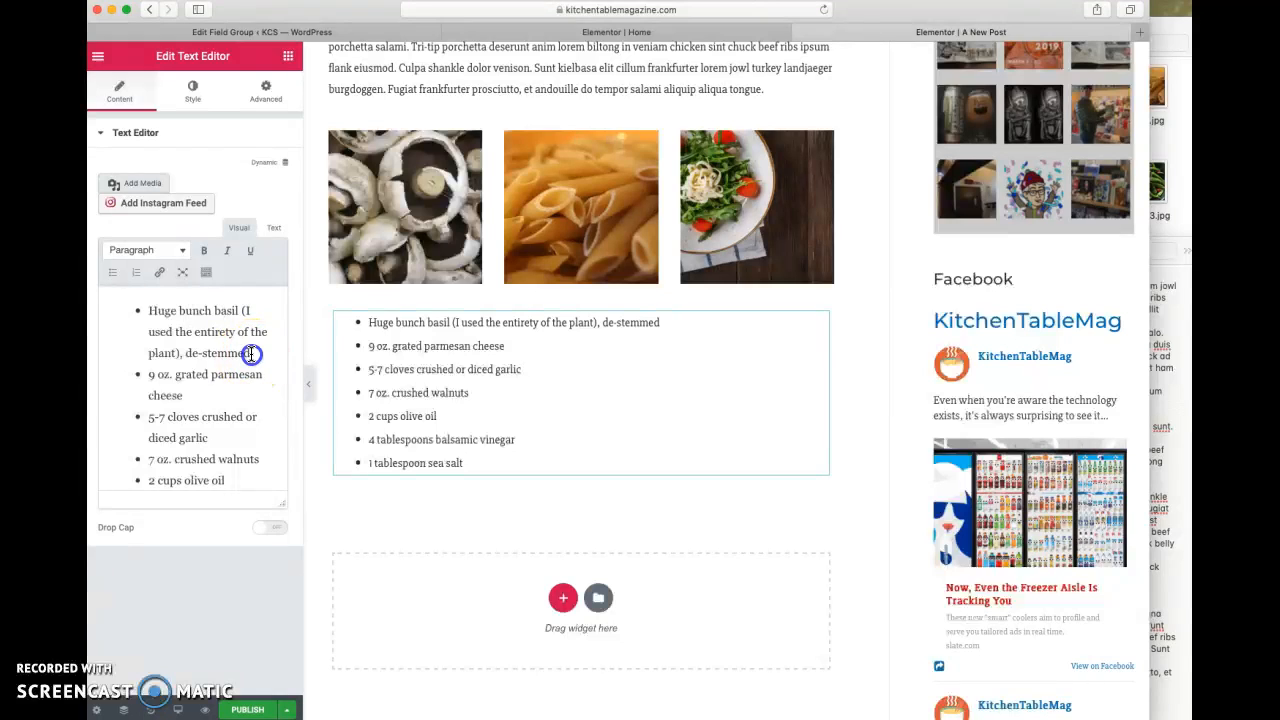
left_click_drag(251, 353, 164, 311)
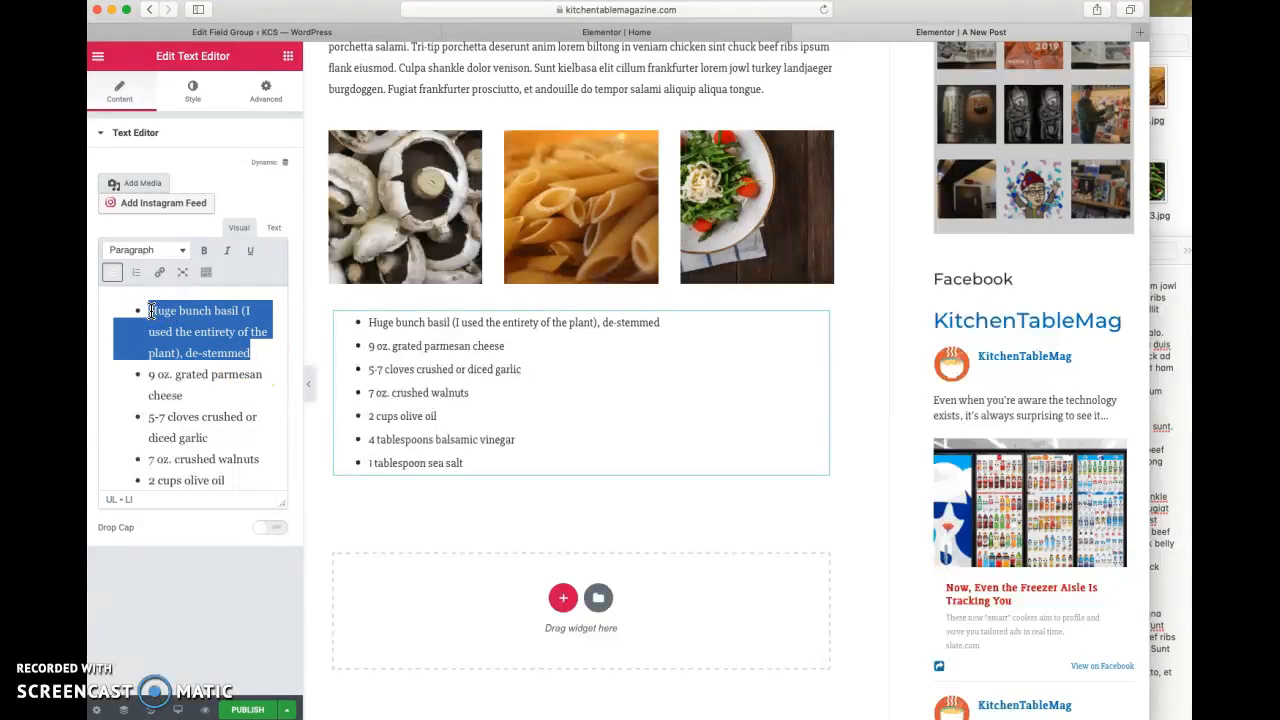
type("Leberkas nostrud strip steak")
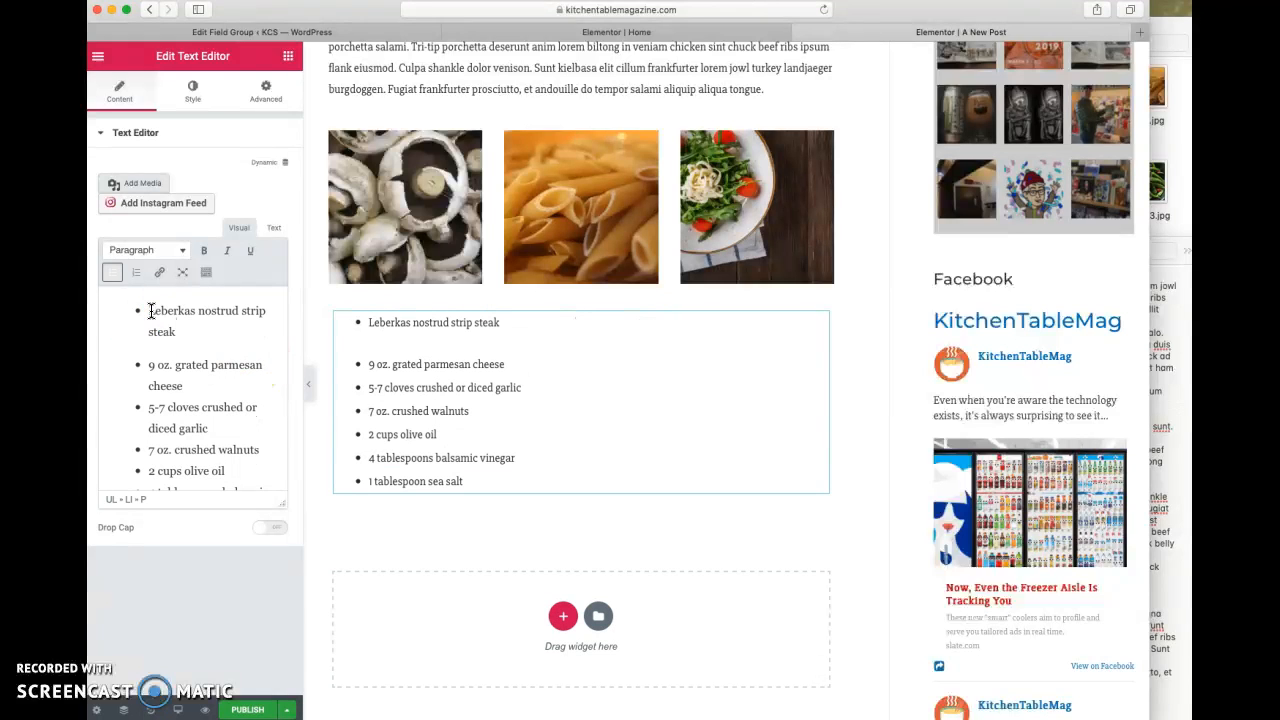
- Replace the "9 oz. grated parmesan cheese" bullet with "Turkey tempor jerky" copied from the note
left_click(1176, 443)
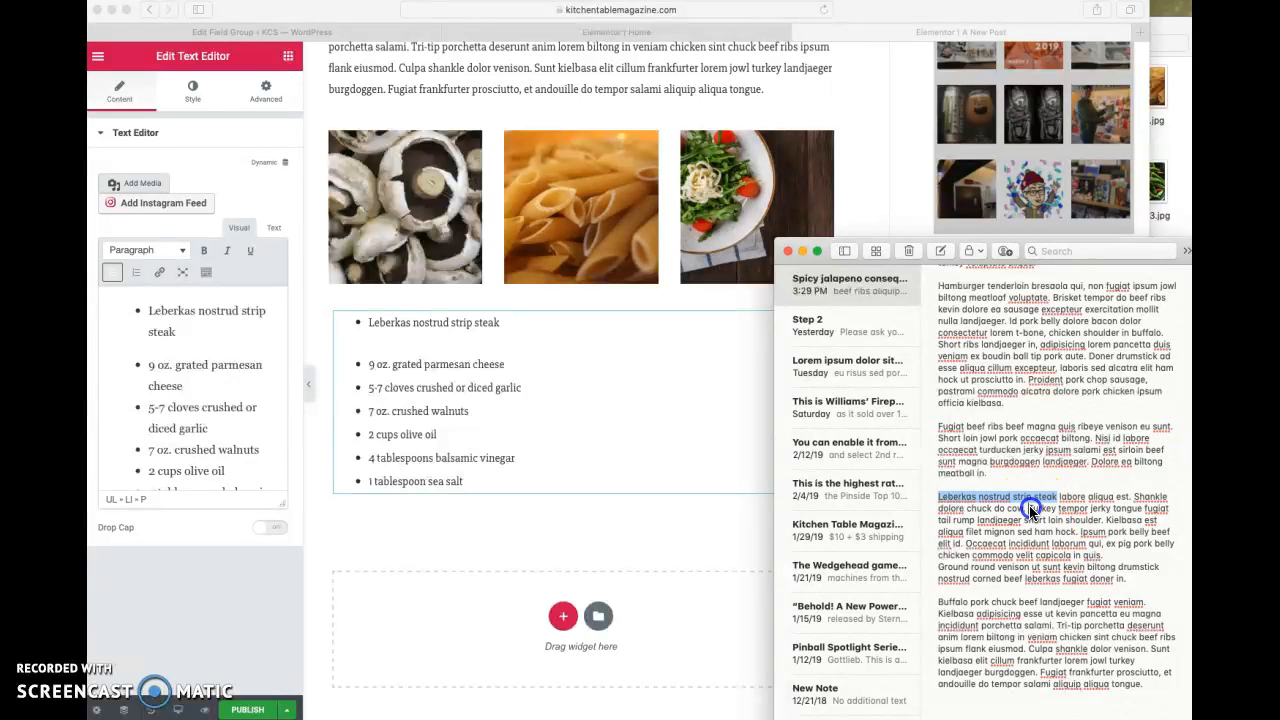
left_click_drag(1029, 509, 1071, 512)
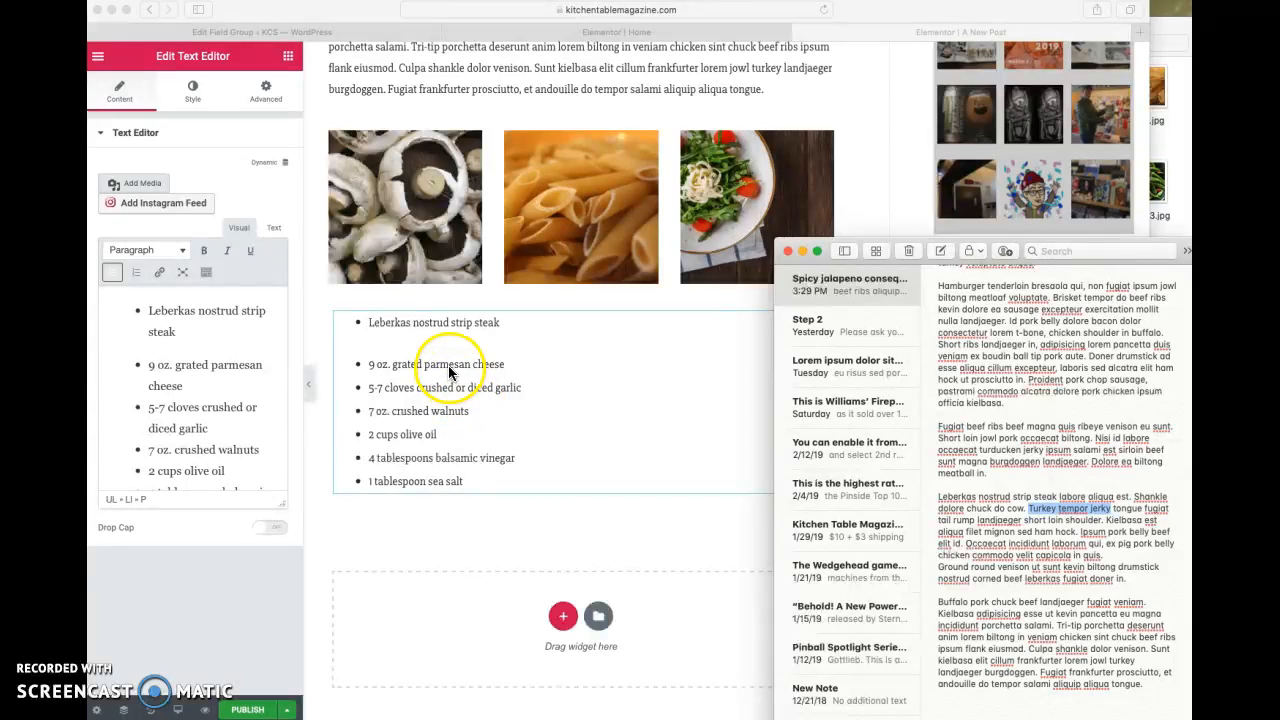
left_click(228, 371)
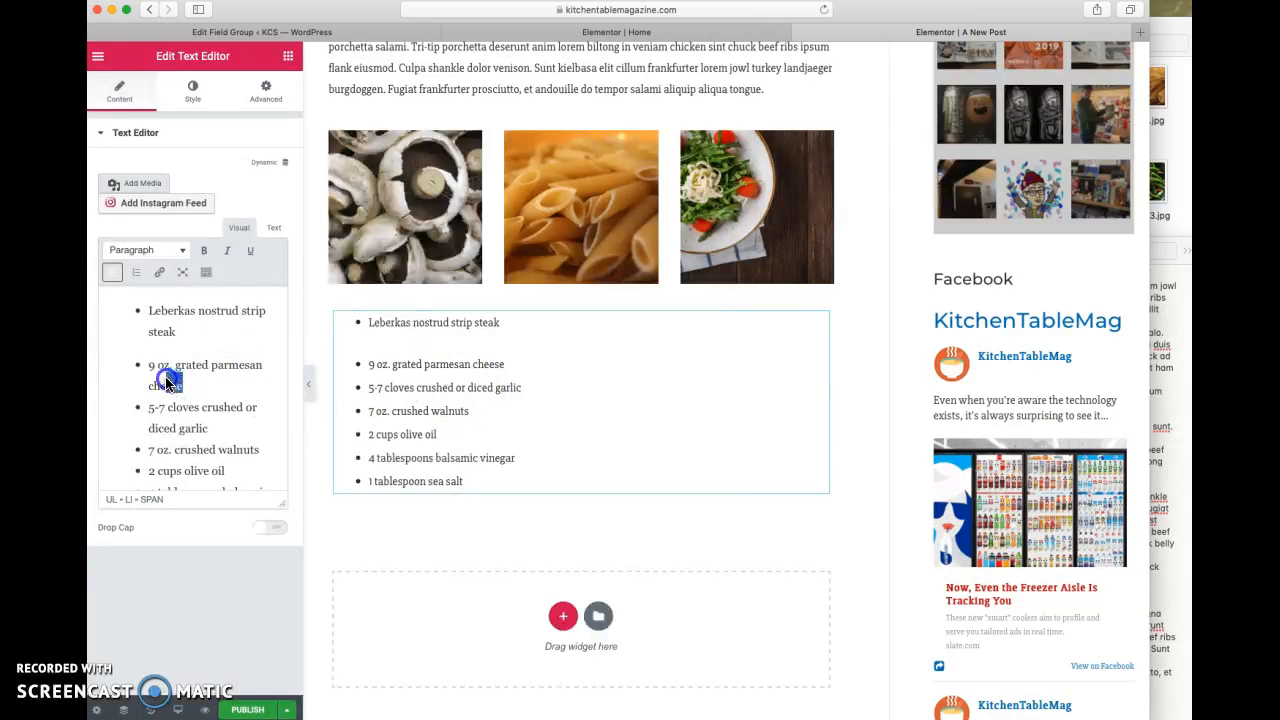
left_click_drag(168, 381, 152, 370)
type("Turkey tempor jerky")
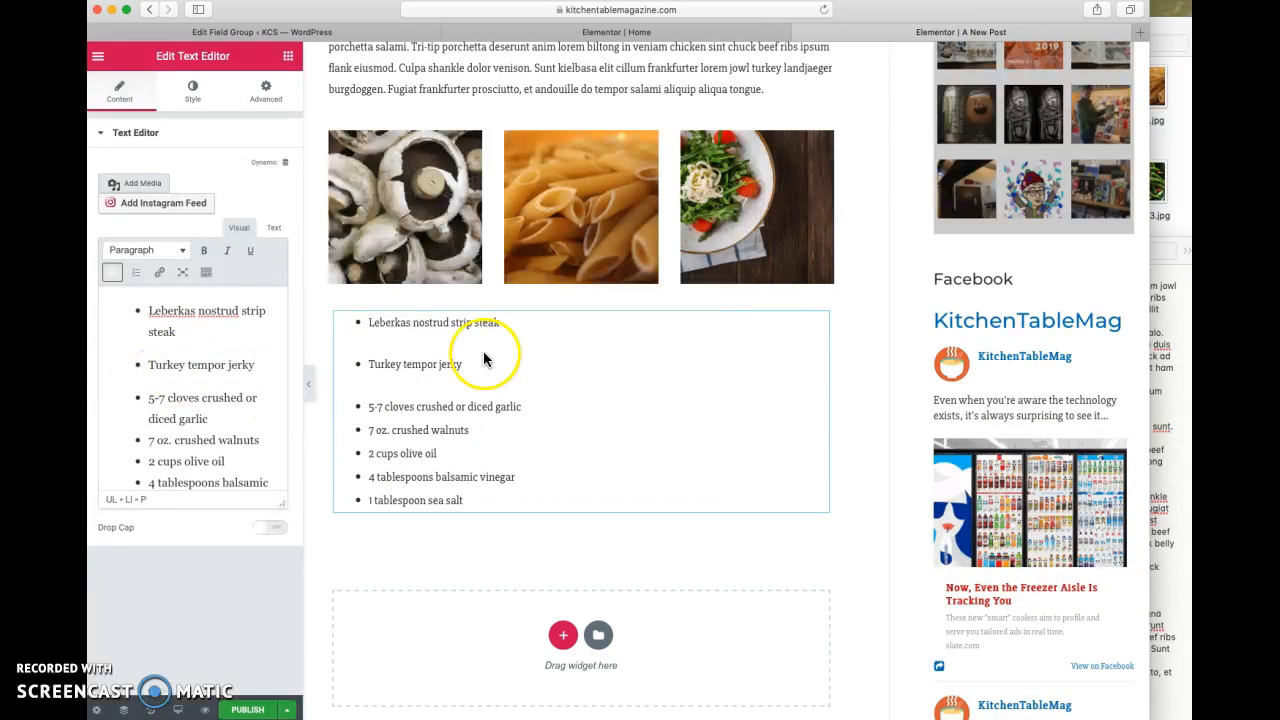
- Replace the "5-7 cloves crushed or diced garlic" bullet with "Ground round venison" copied from the note
left_click(1168, 452)
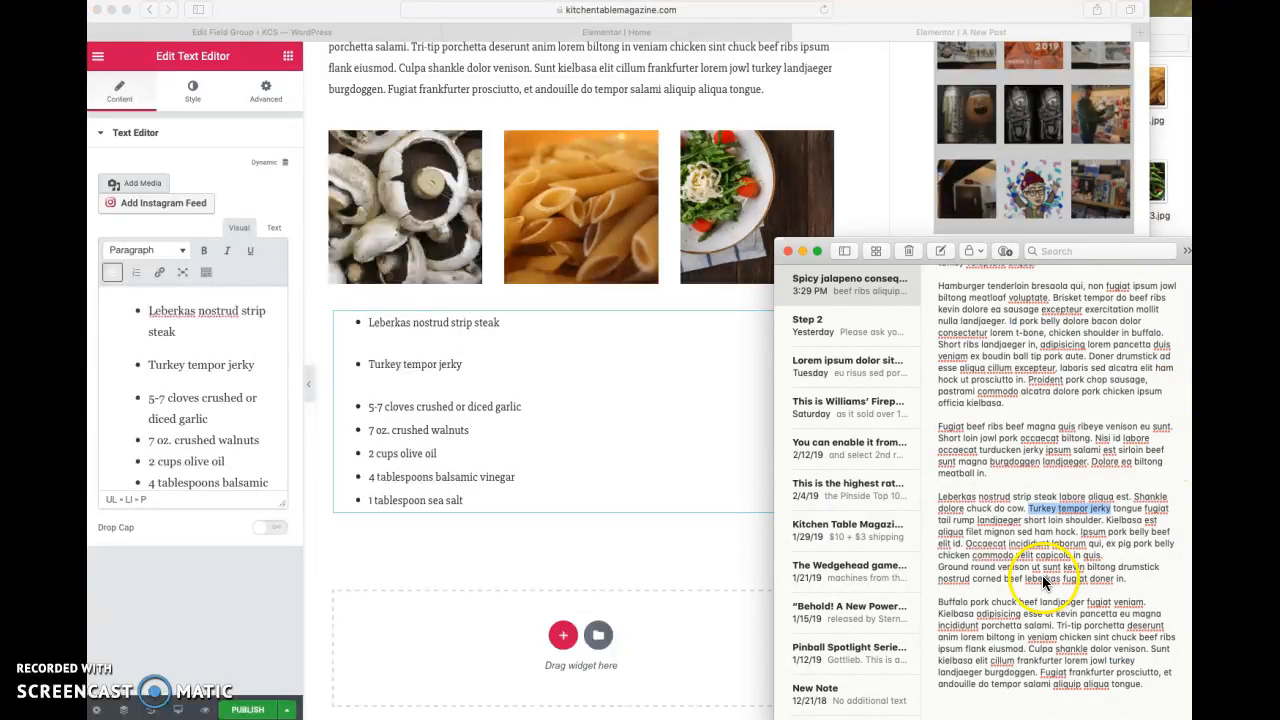
left_click_drag(1032, 566, 940, 570)
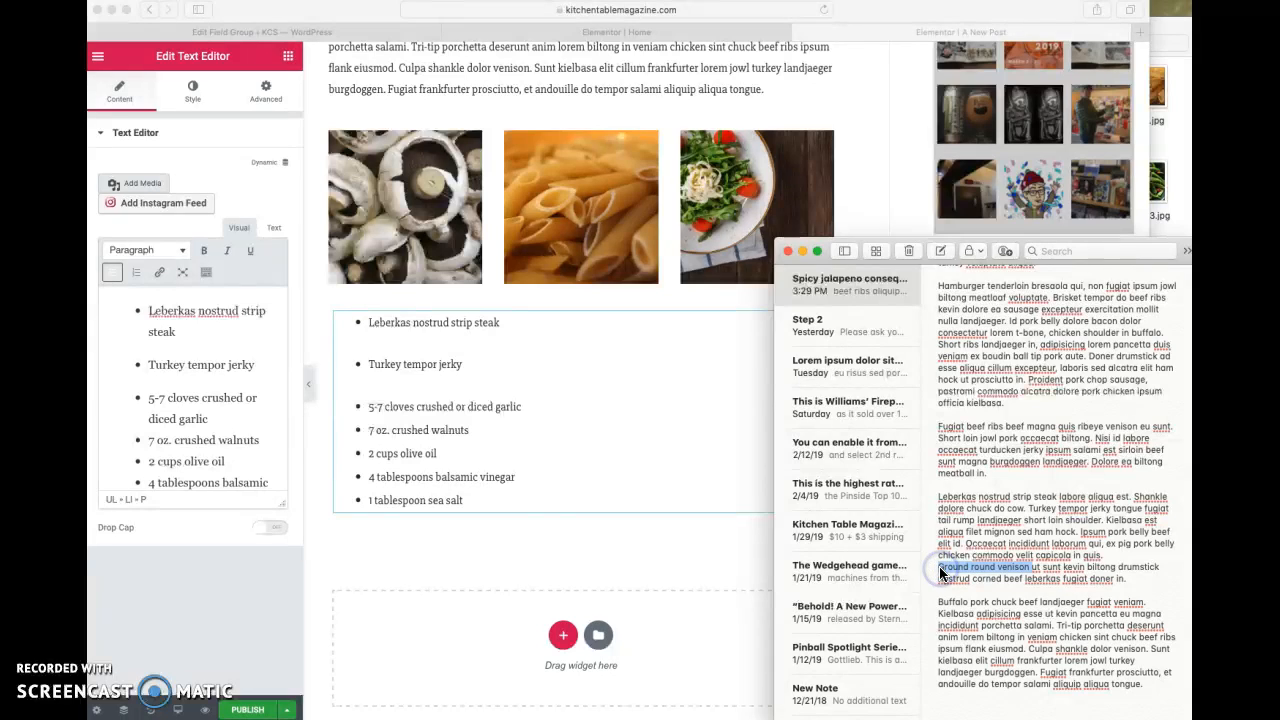
left_click(200, 418)
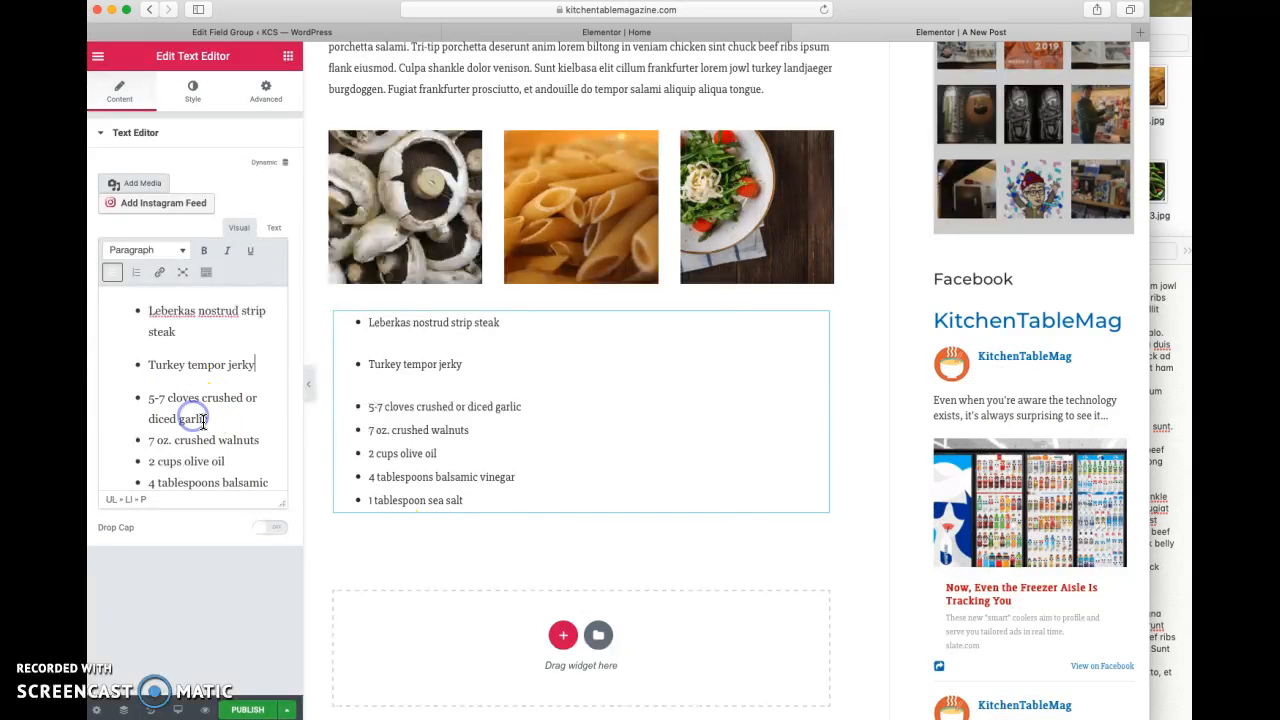
left_click_drag(162, 405, 150, 399)
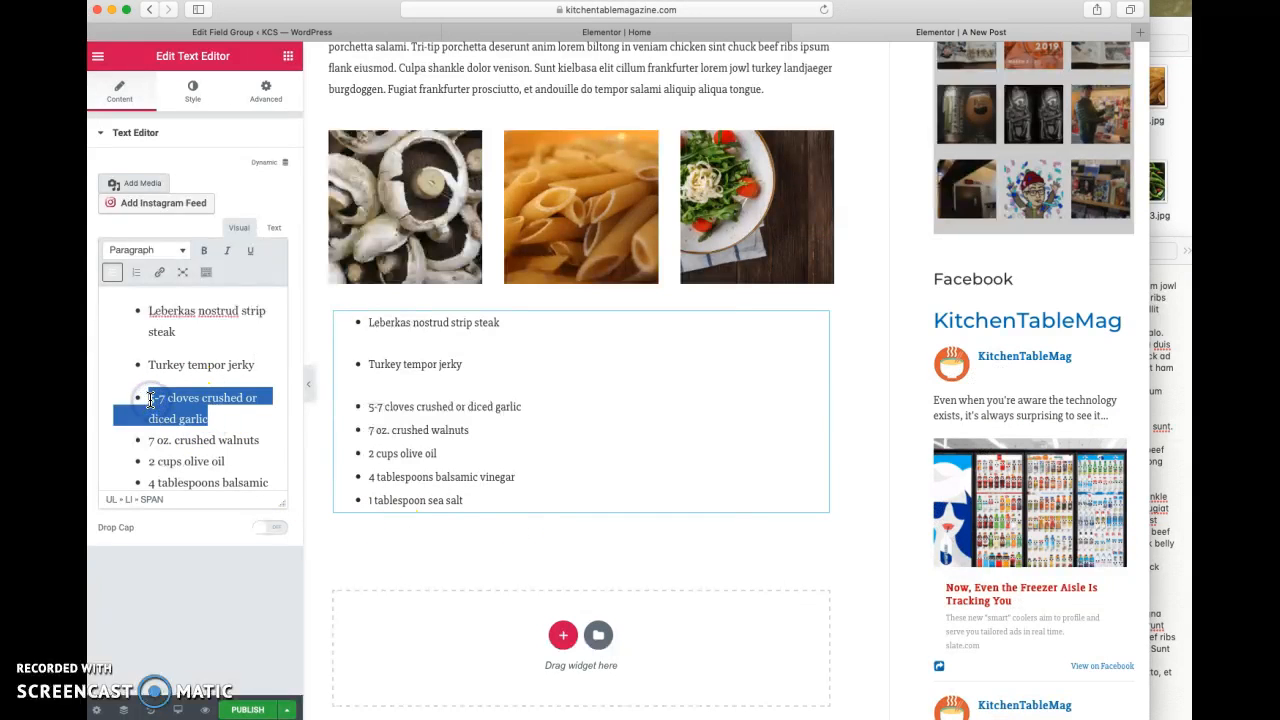
type("Ground round venison")
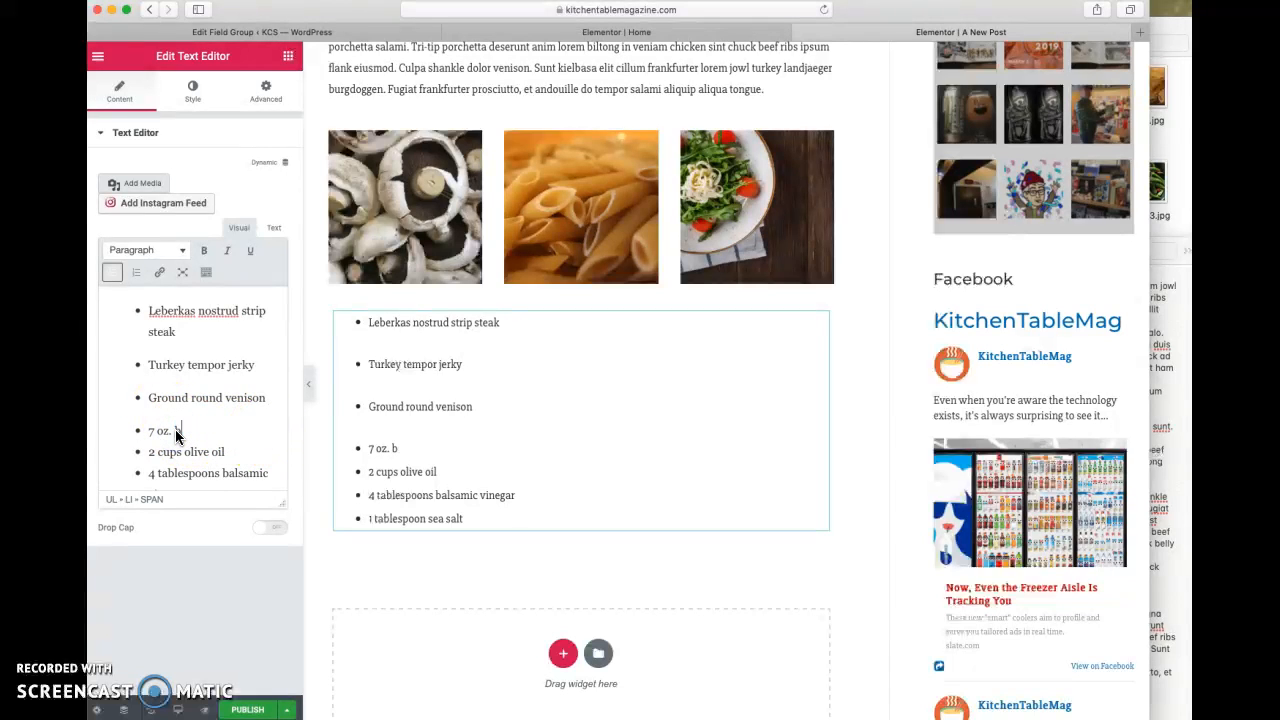
- Change the crushed walnuts bullet to "7 oz. booze" and the balsamic vinegar bullet to "4 tsp. balsamic vinegar"
scroll(180, 435, "down", 2)
left_click(190, 433)
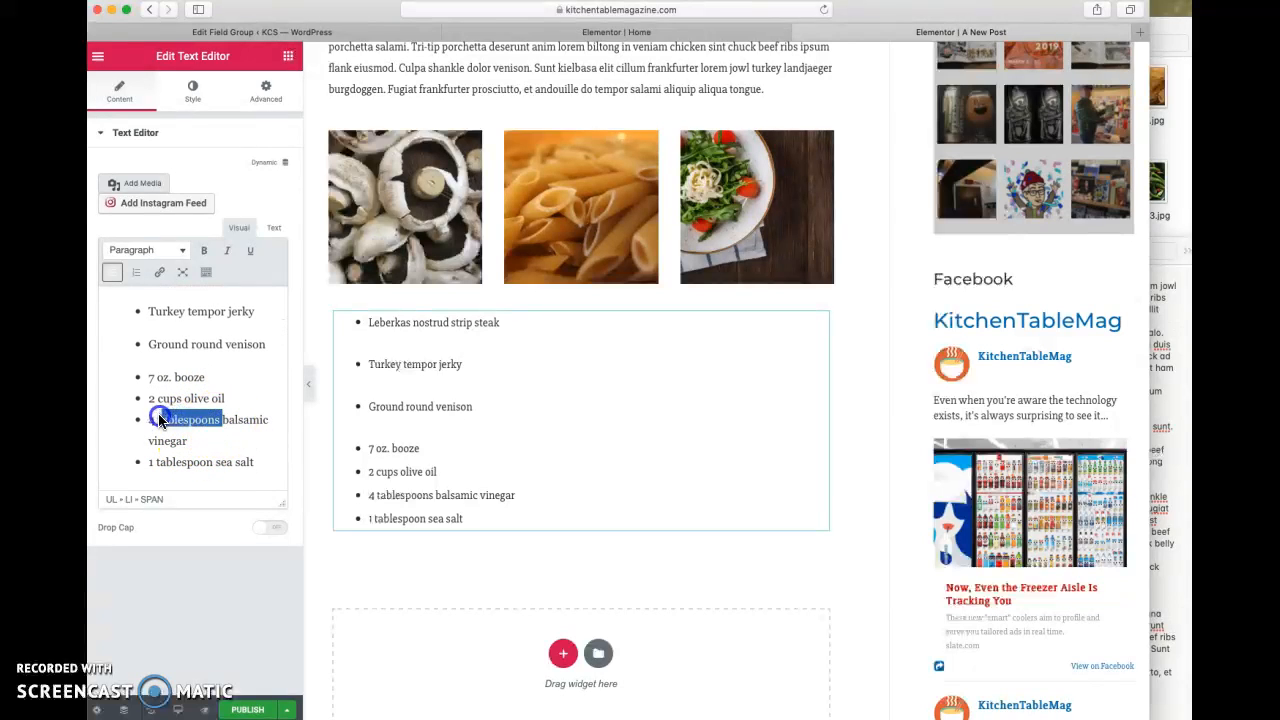
type("tsp")
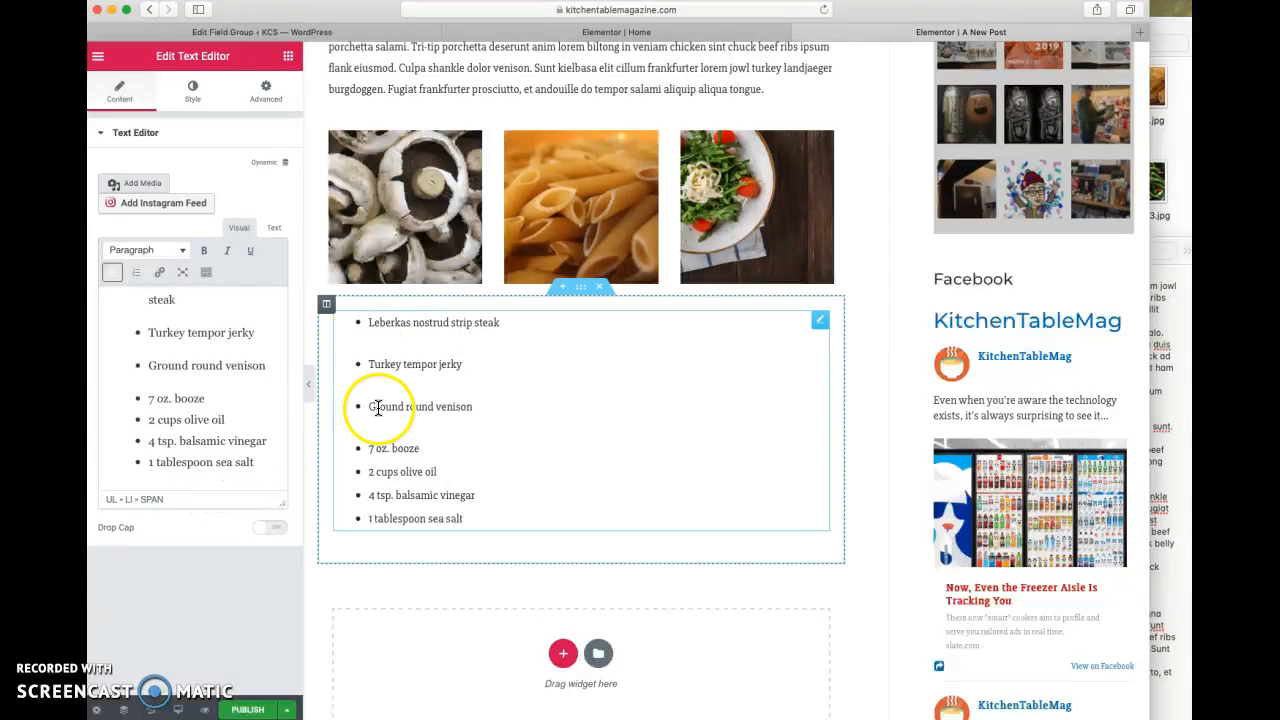
- Clear the extra spacing between the pasted bullets by showing the list's HTML source and returning to the visual view
left_click(198, 335)
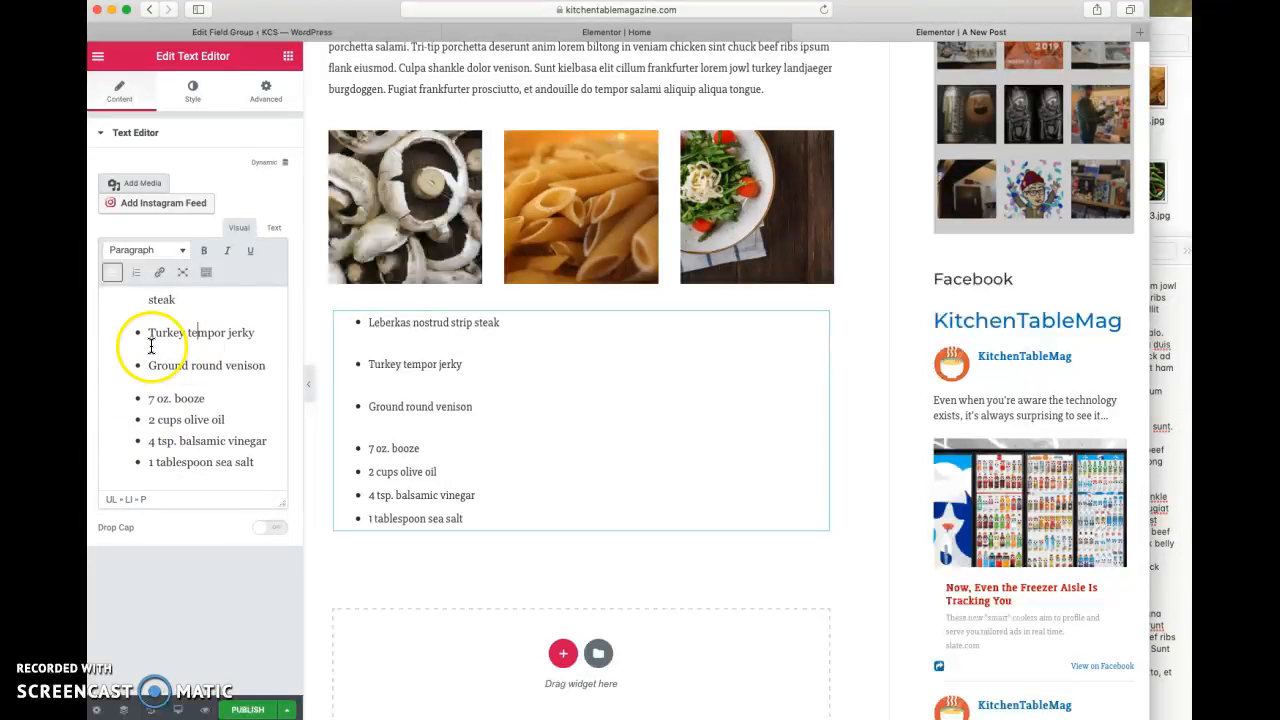
left_click(274, 229)
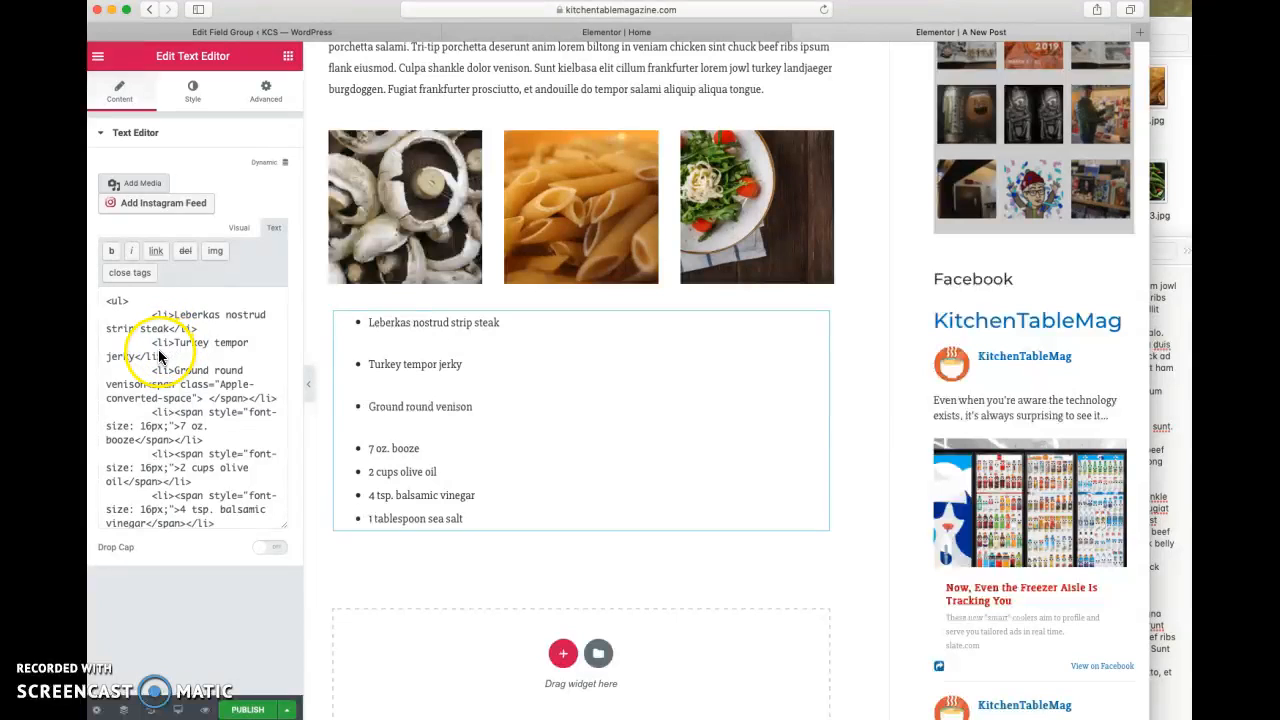
left_click(237, 229)
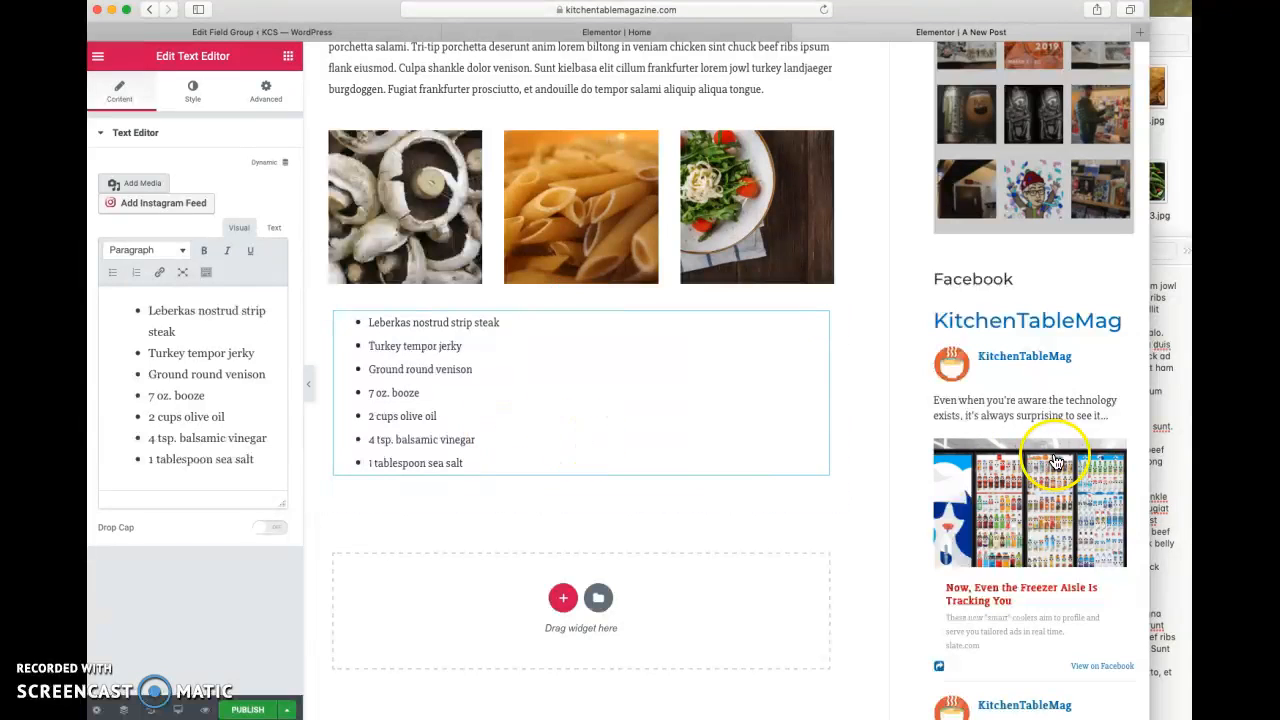
left_click(1150, 462)
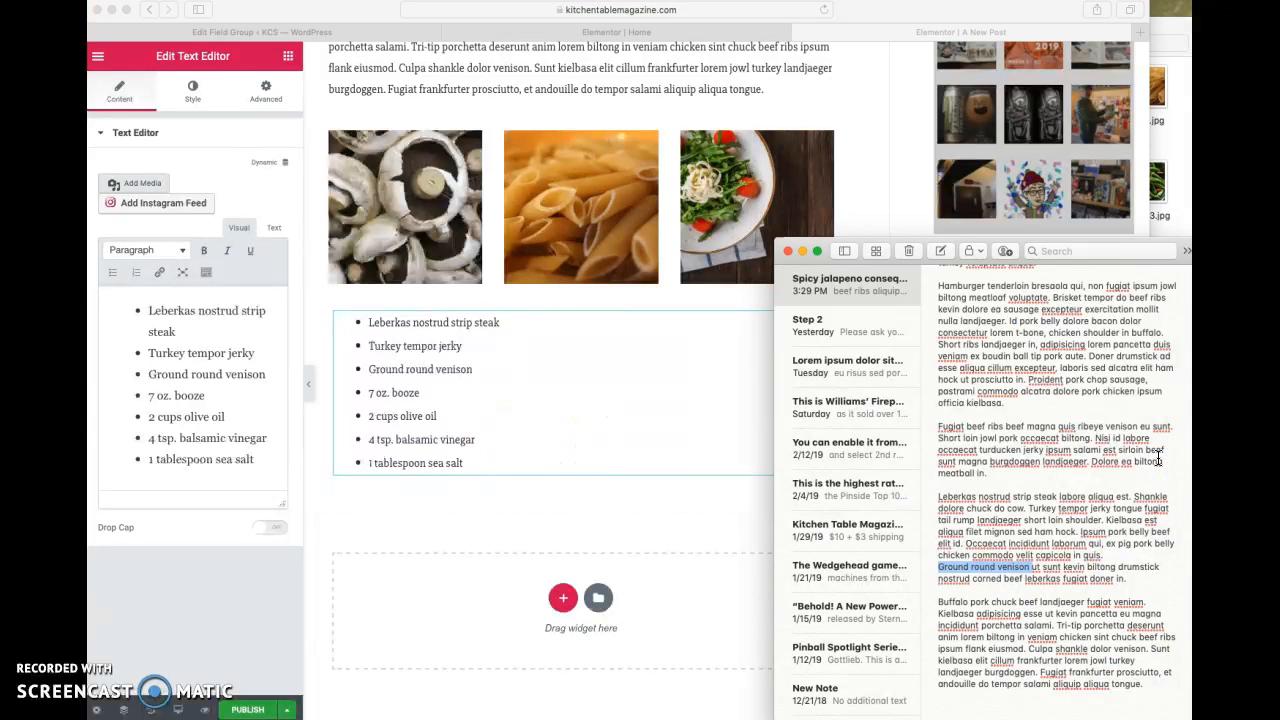
left_click(642, 405)
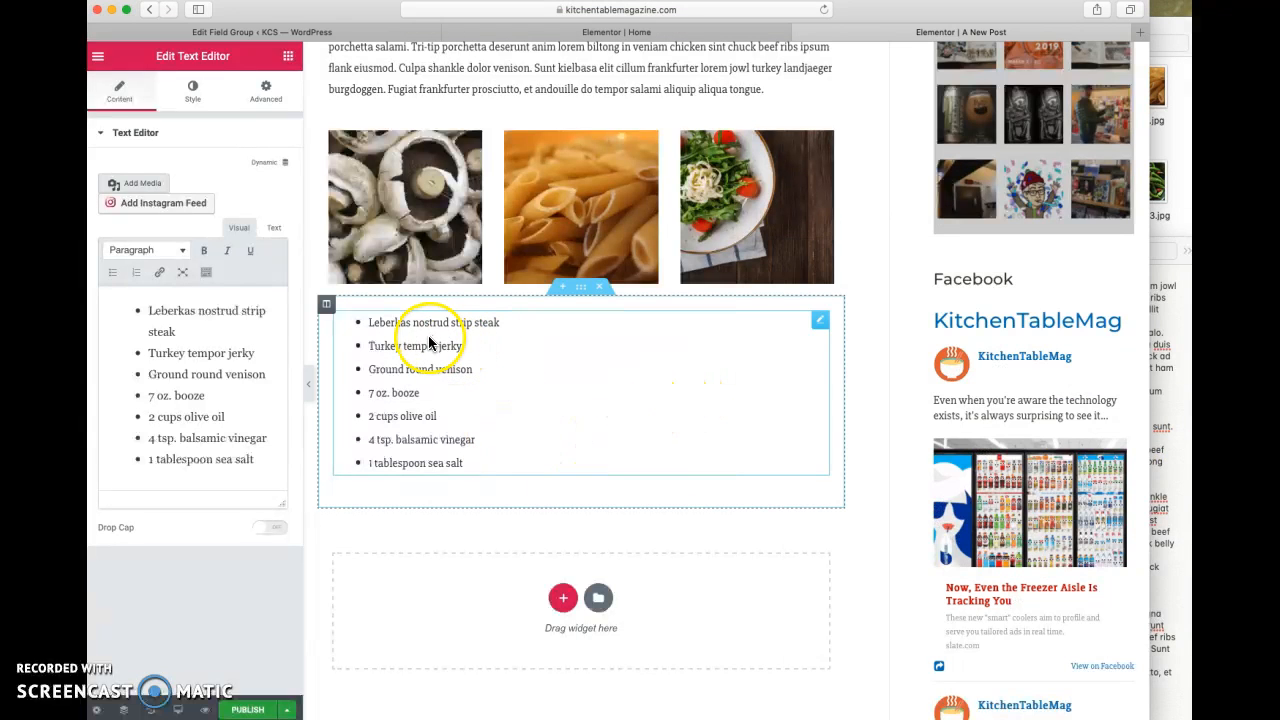
left_click(272, 230)
left_click(239, 230)
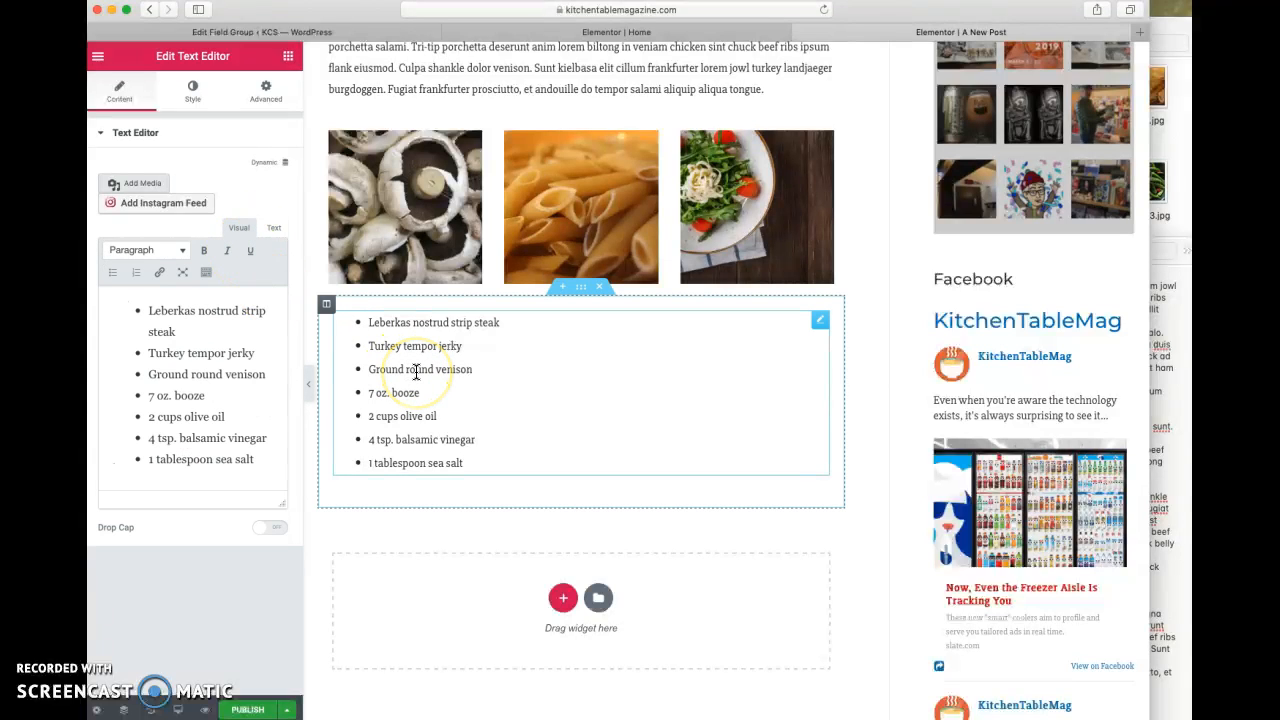
- Insert the saved "2-column images" template below the recipe list, importing its document settings too
left_click(598, 600)
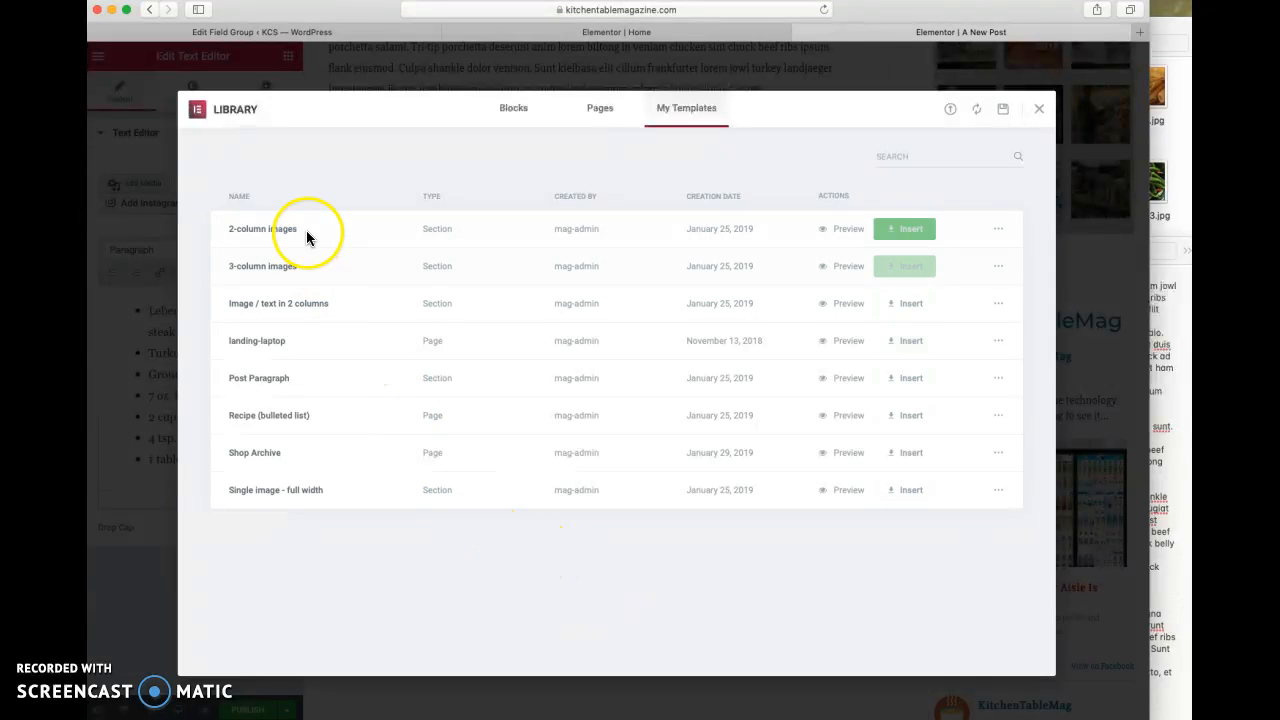
left_click(904, 237)
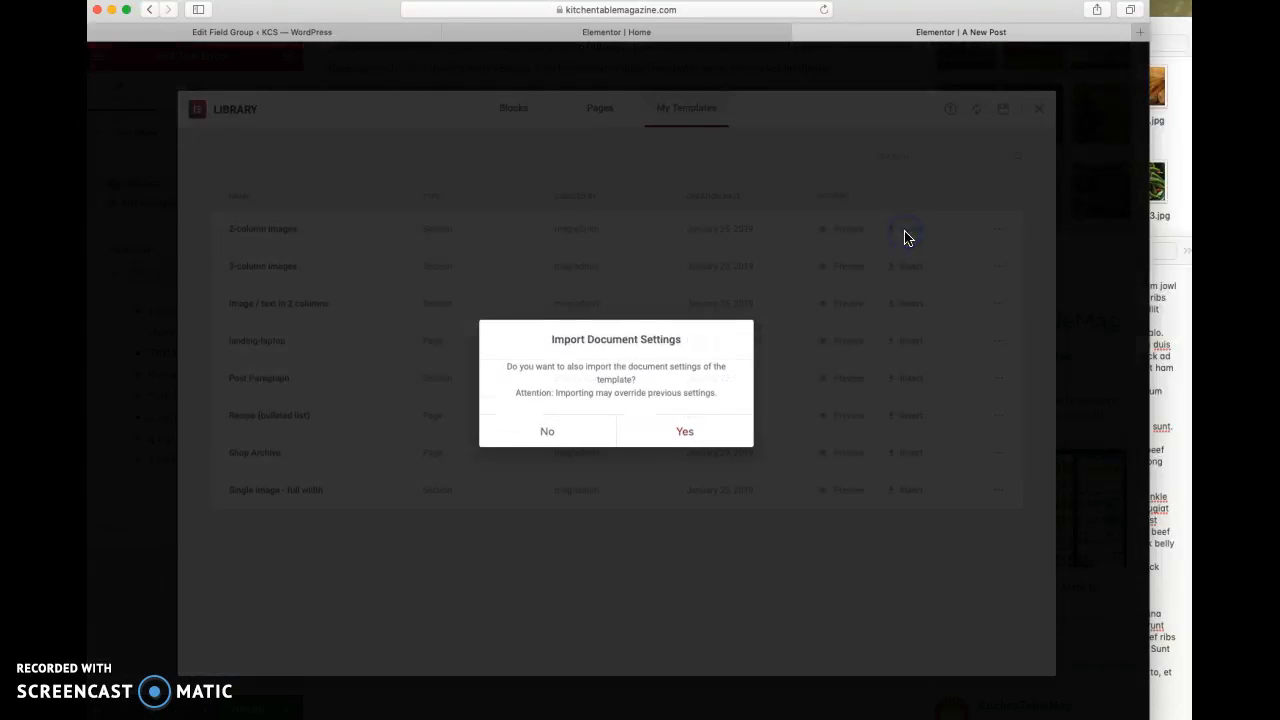
left_click(684, 434)
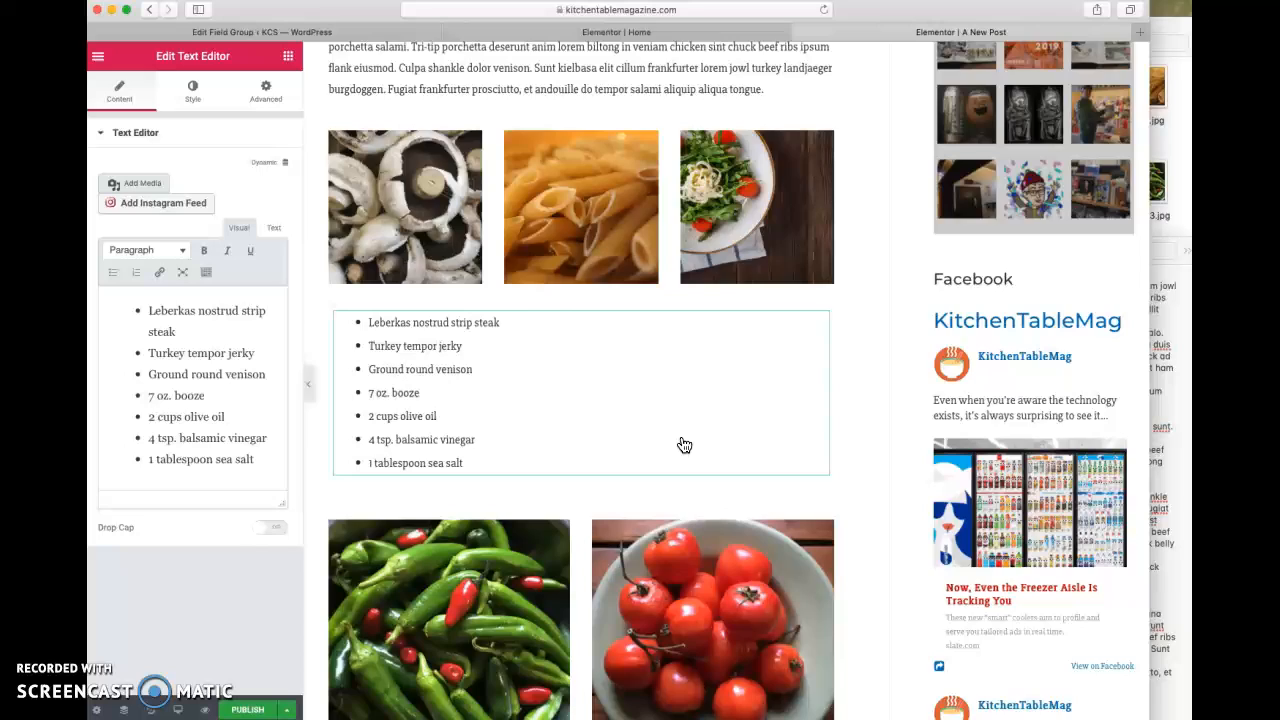
- Replace the green chili image in the two-column section with patch.png from the media library
scroll(684, 444, "down", 4)
left_click(484, 421)
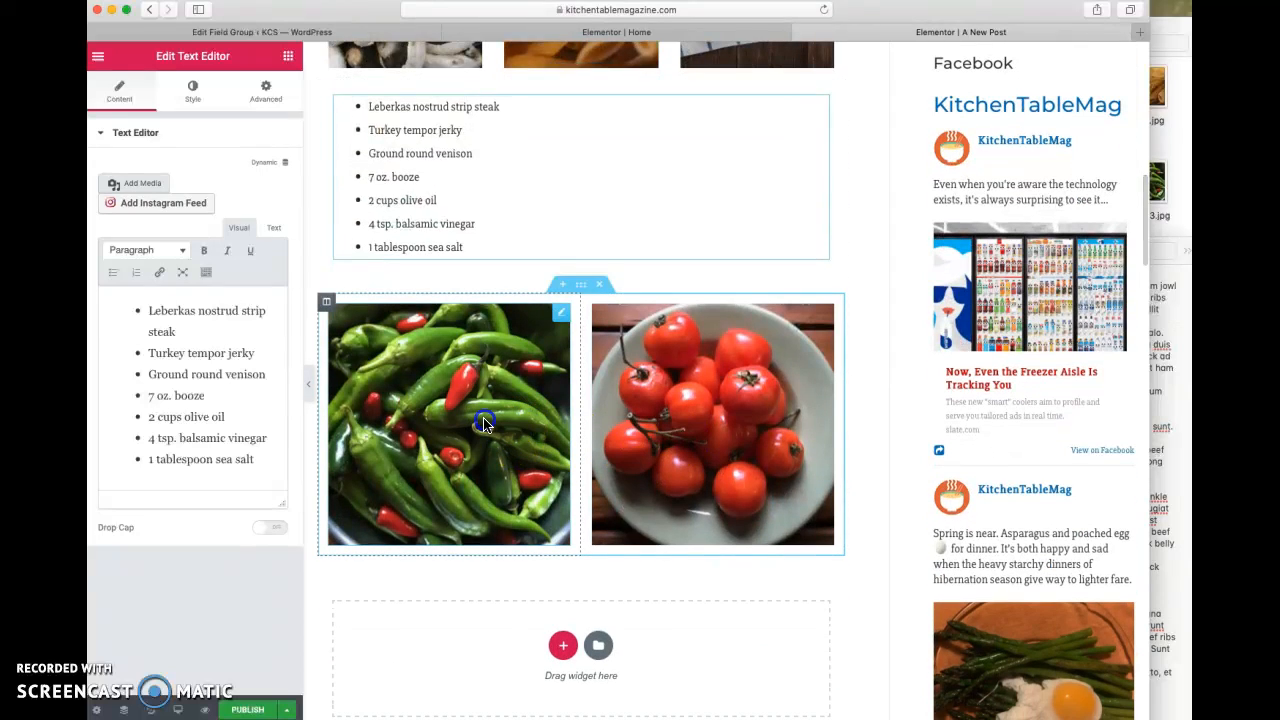
left_click(195, 212)
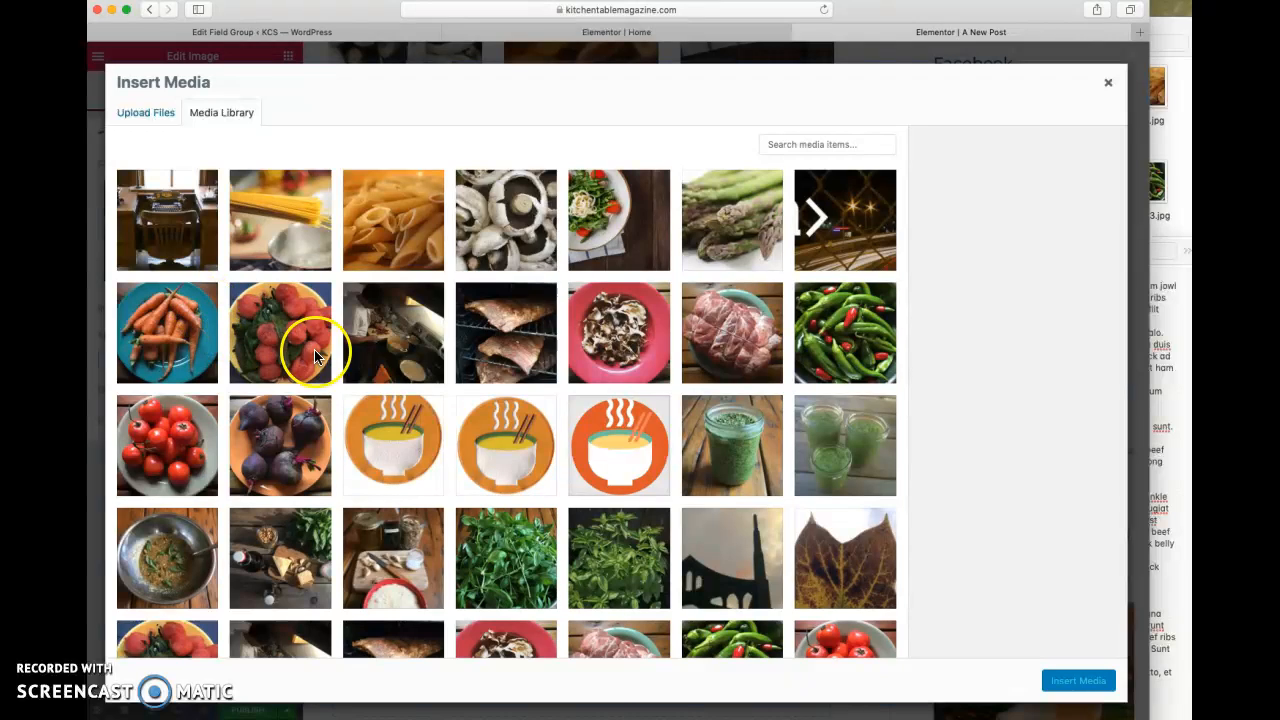
left_click(507, 461)
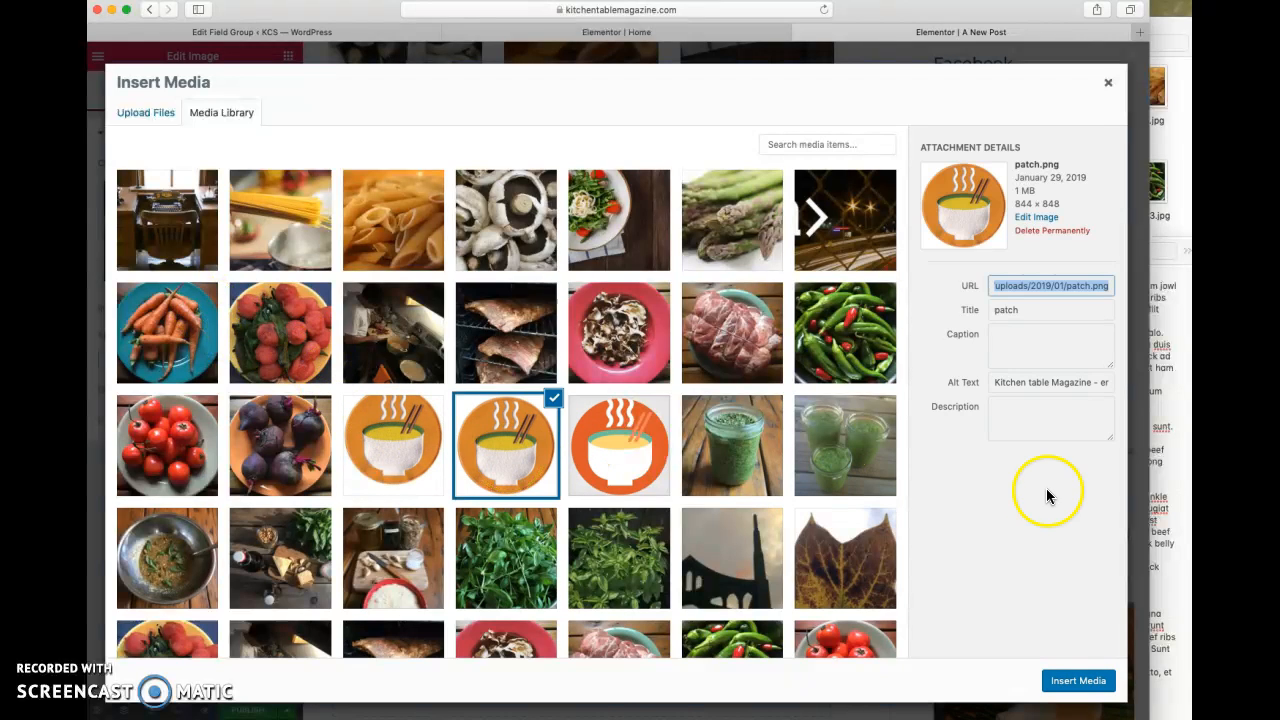
left_click(1073, 689)
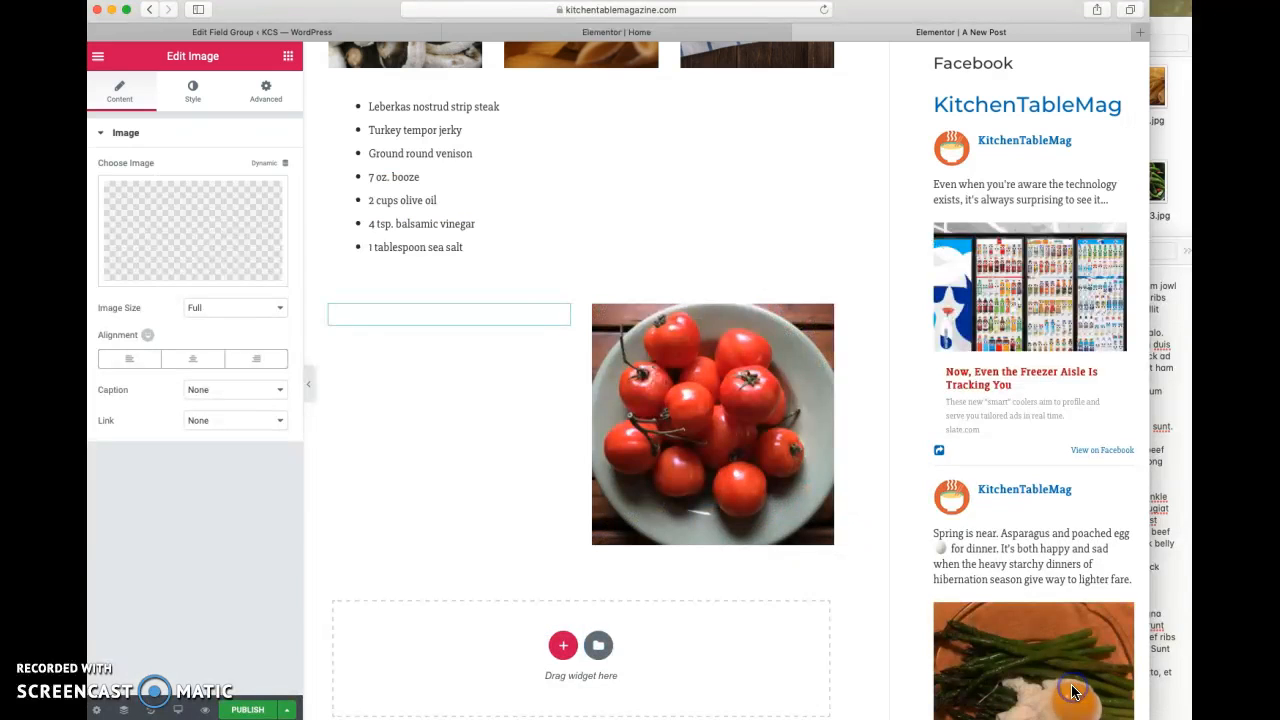
- Replace the tomato image in the two-column section with the "Pesto, baby!" jar image from the media library
left_click(666, 414)
left_click(226, 232)
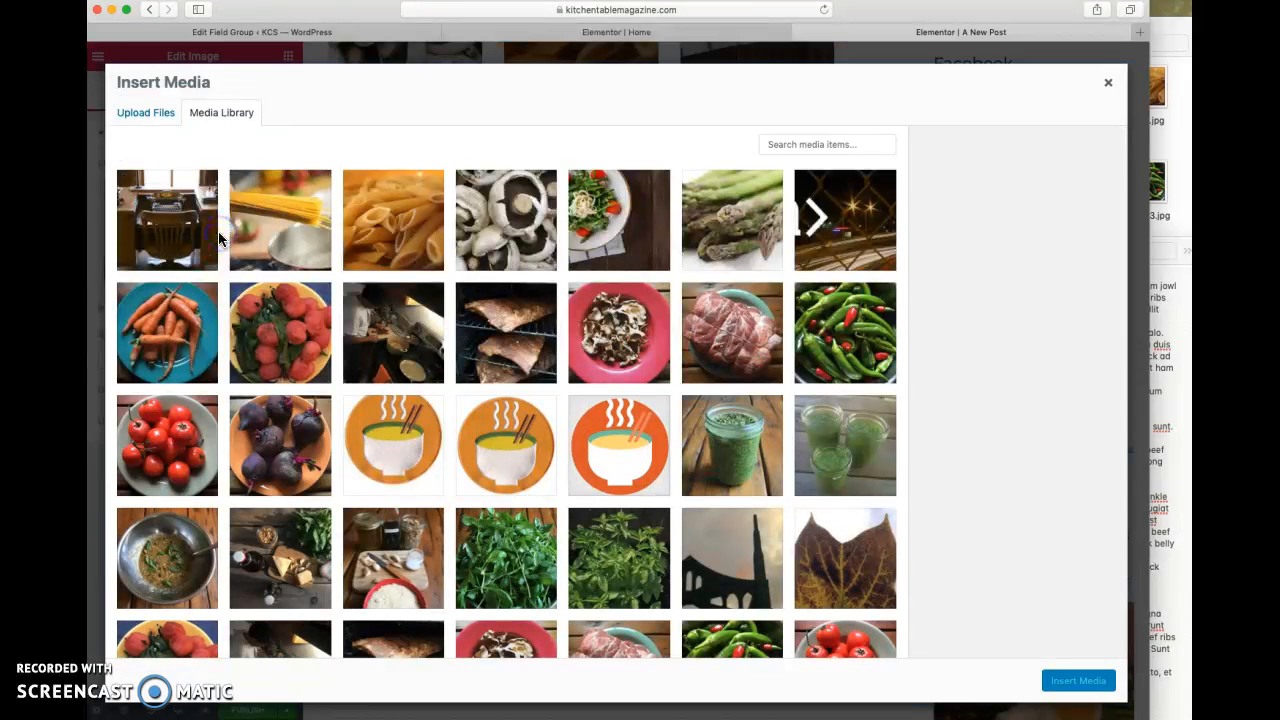
scroll(720, 358, "down", 1)
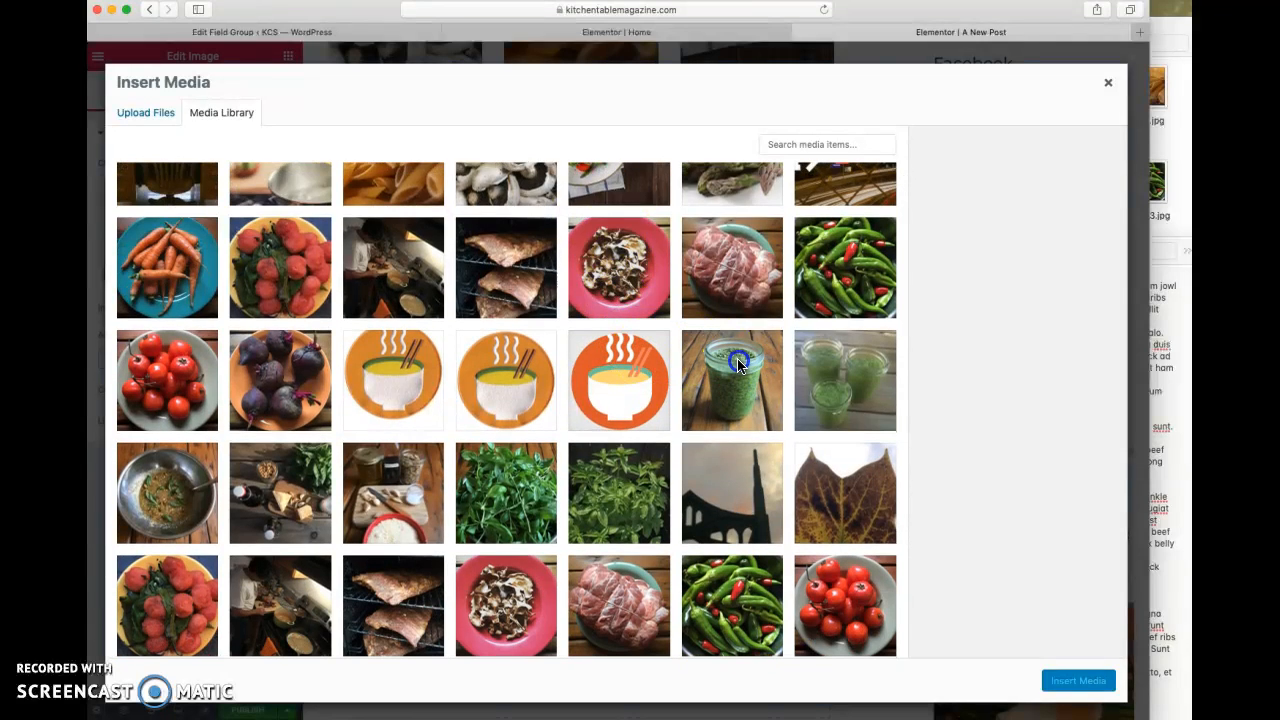
left_click(738, 364)
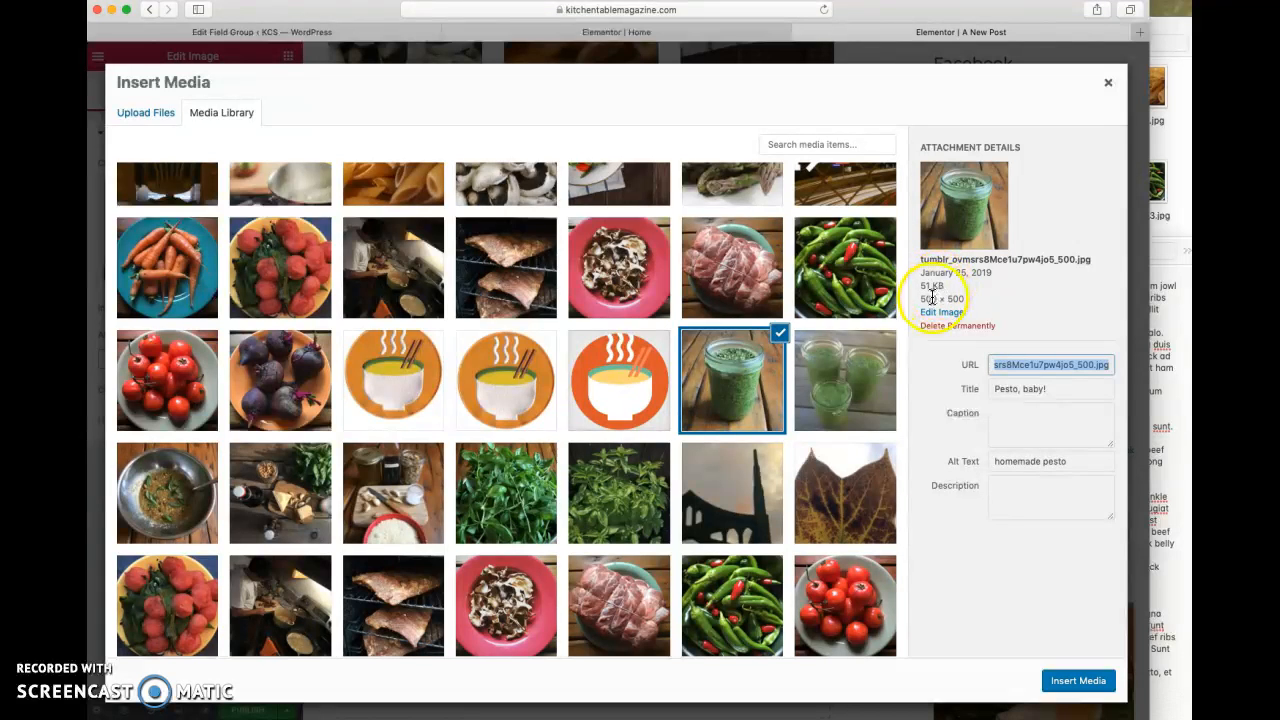
left_click(1078, 681)
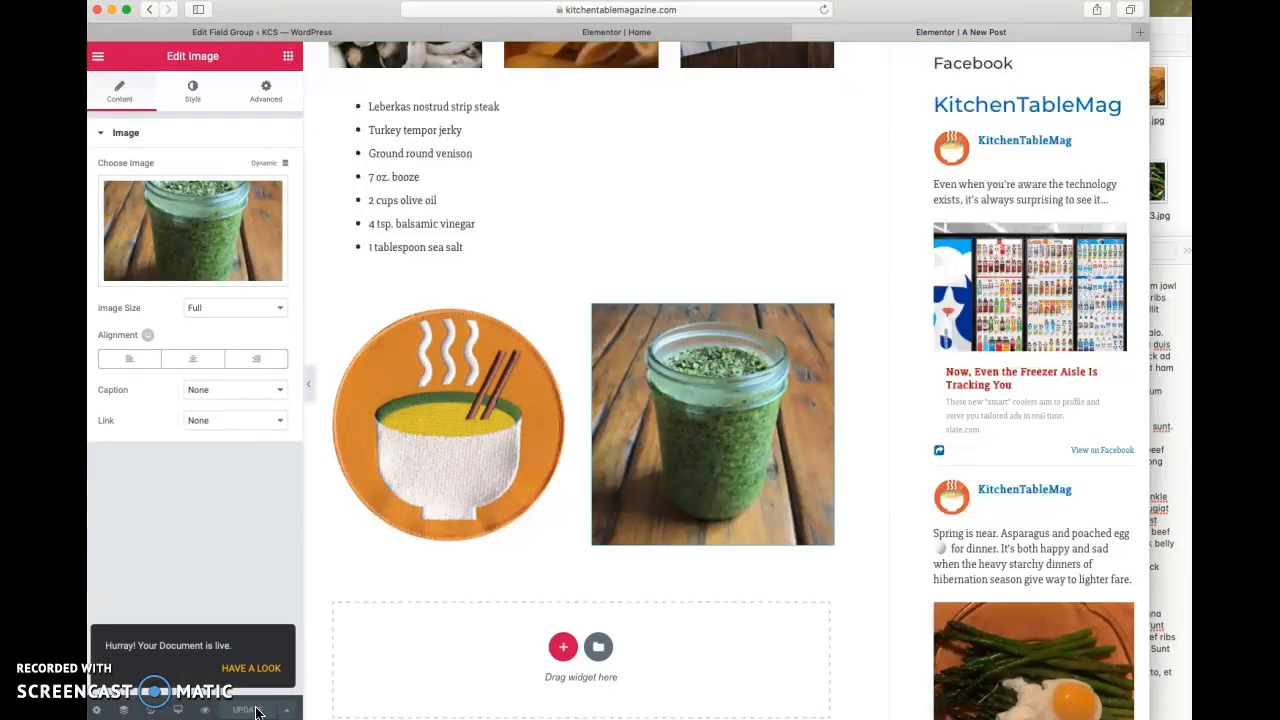
- Preview the post in the tablet layout and check the text, image rows and recipe list
left_click(178, 711)
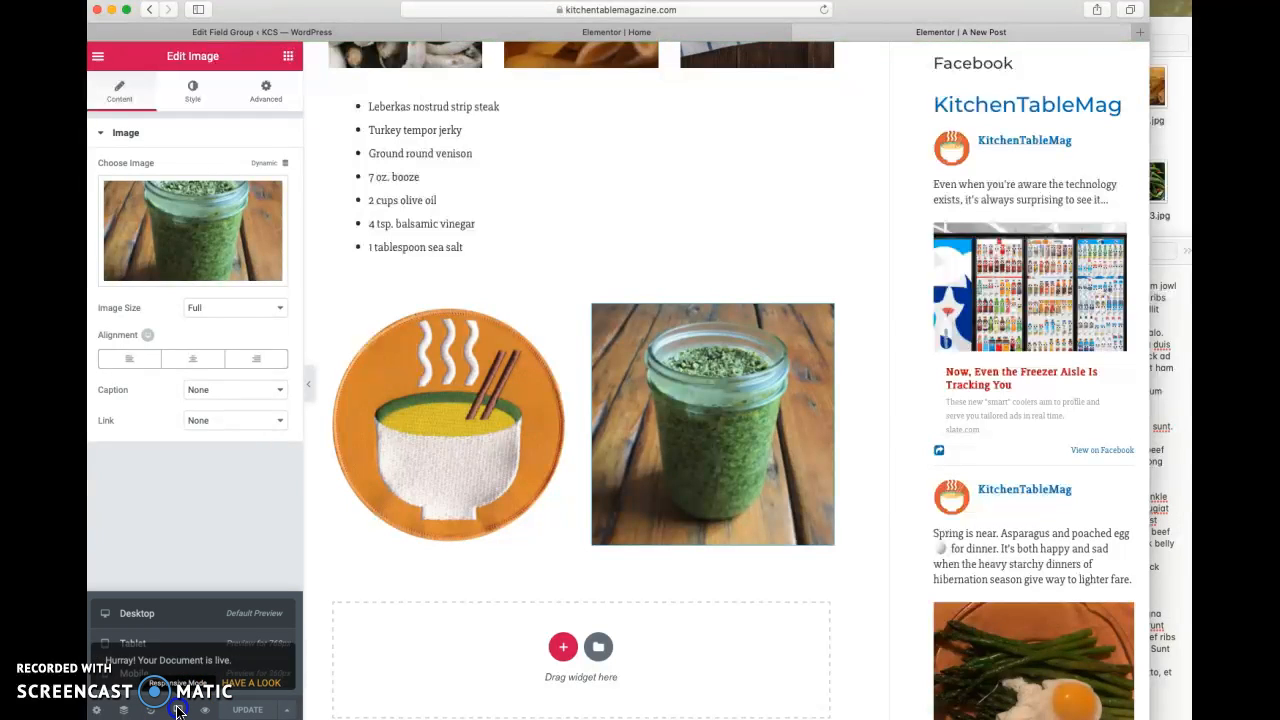
left_click(130, 643)
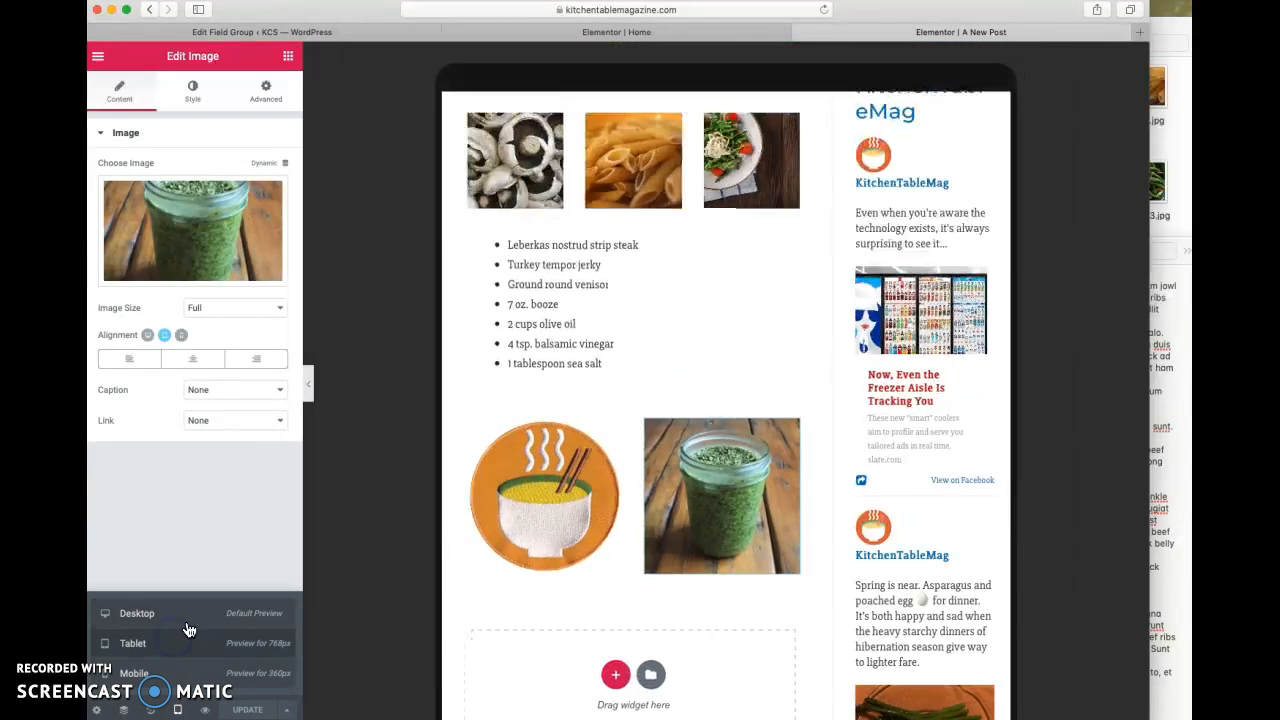
scroll(600, 312, "up", 15)
scroll(621, 316, "down", 2)
scroll(621, 316, "down", 3)
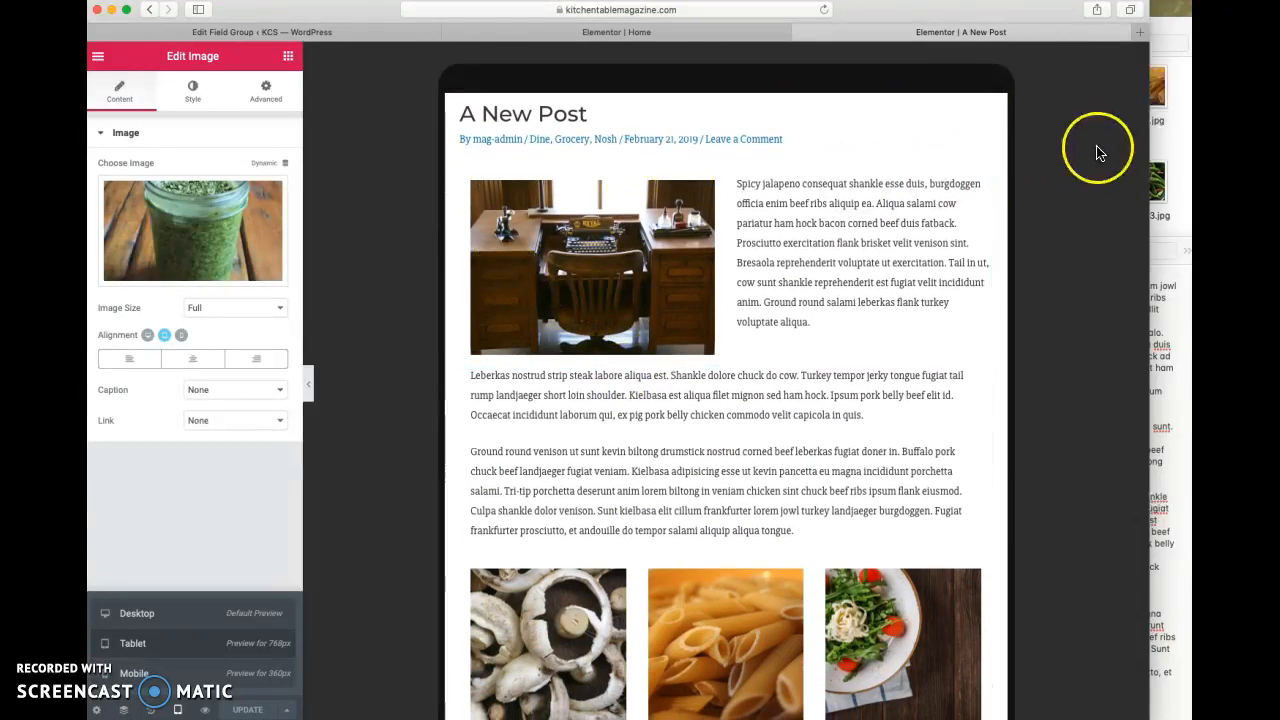
scroll(840, 486, "down", 15)
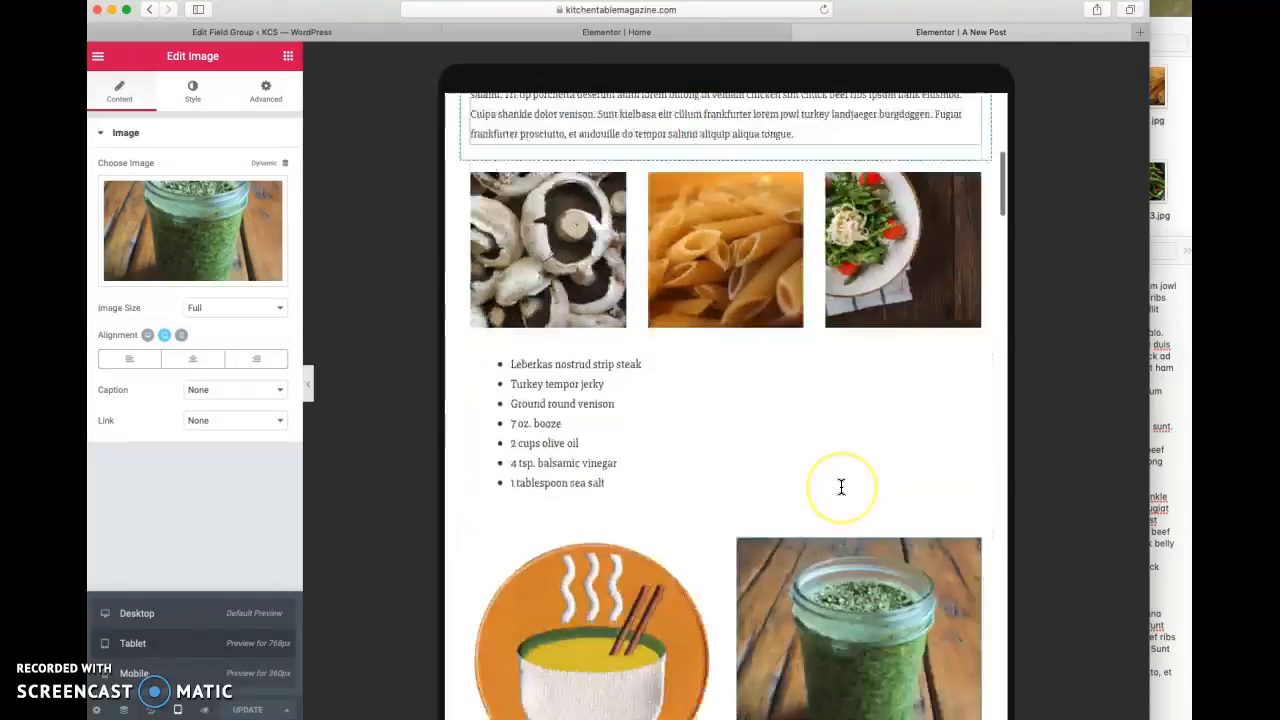
scroll(840, 486, "down", 5)
scroll(840, 486, "up", 15)
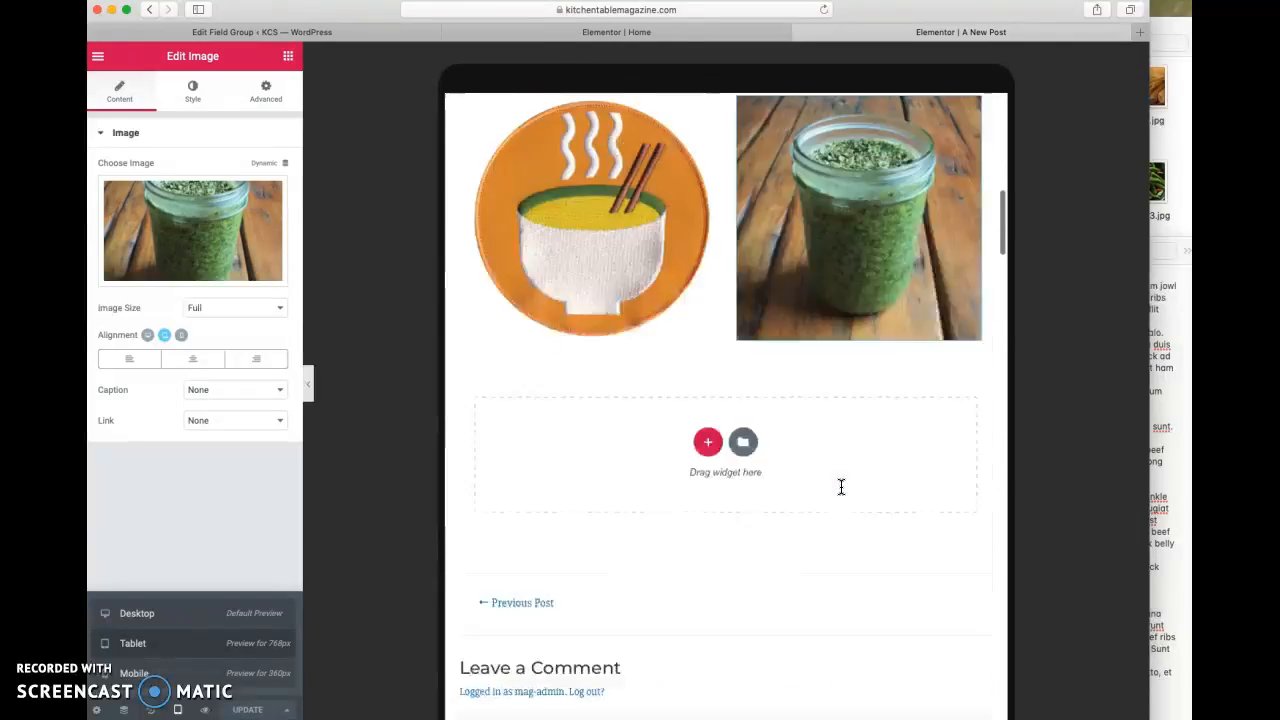
- Preview the post in the mobile layout and check how the images, paragraphs and recipe list stack
left_click(171, 676)
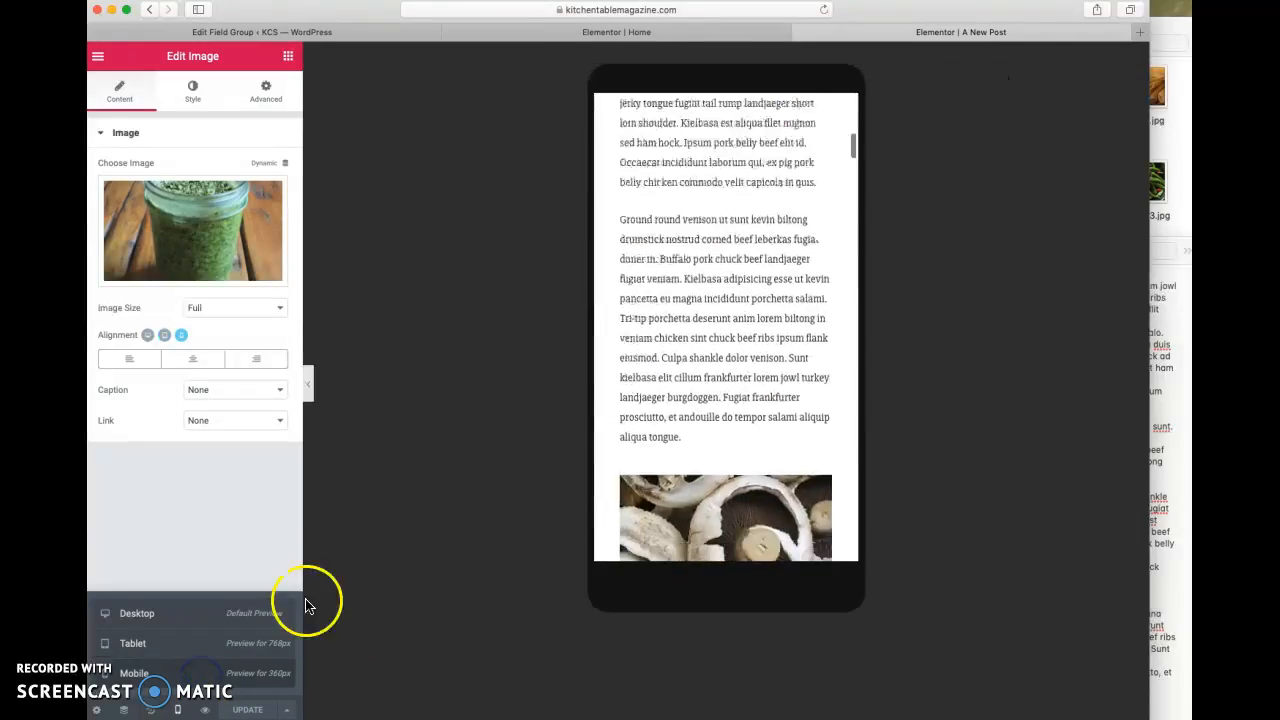
scroll(725, 326, "down", 5)
scroll(725, 326, "up", 7)
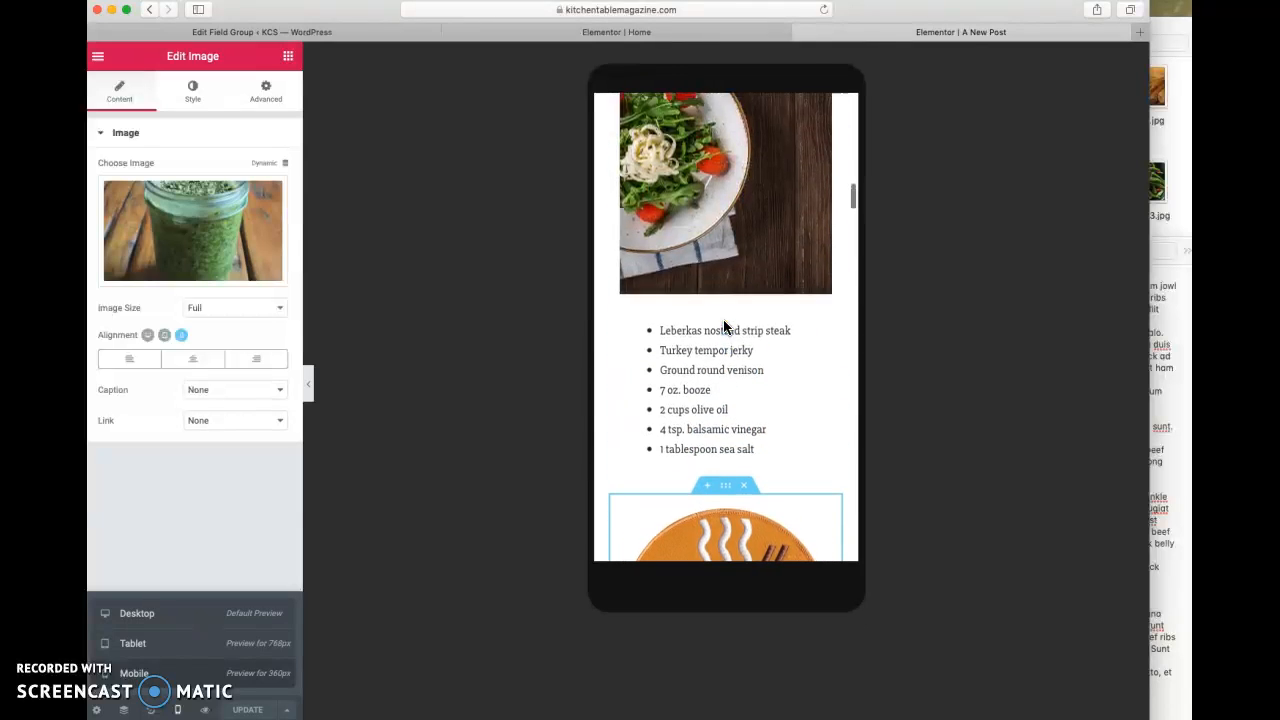
scroll(725, 326, "up", 10)
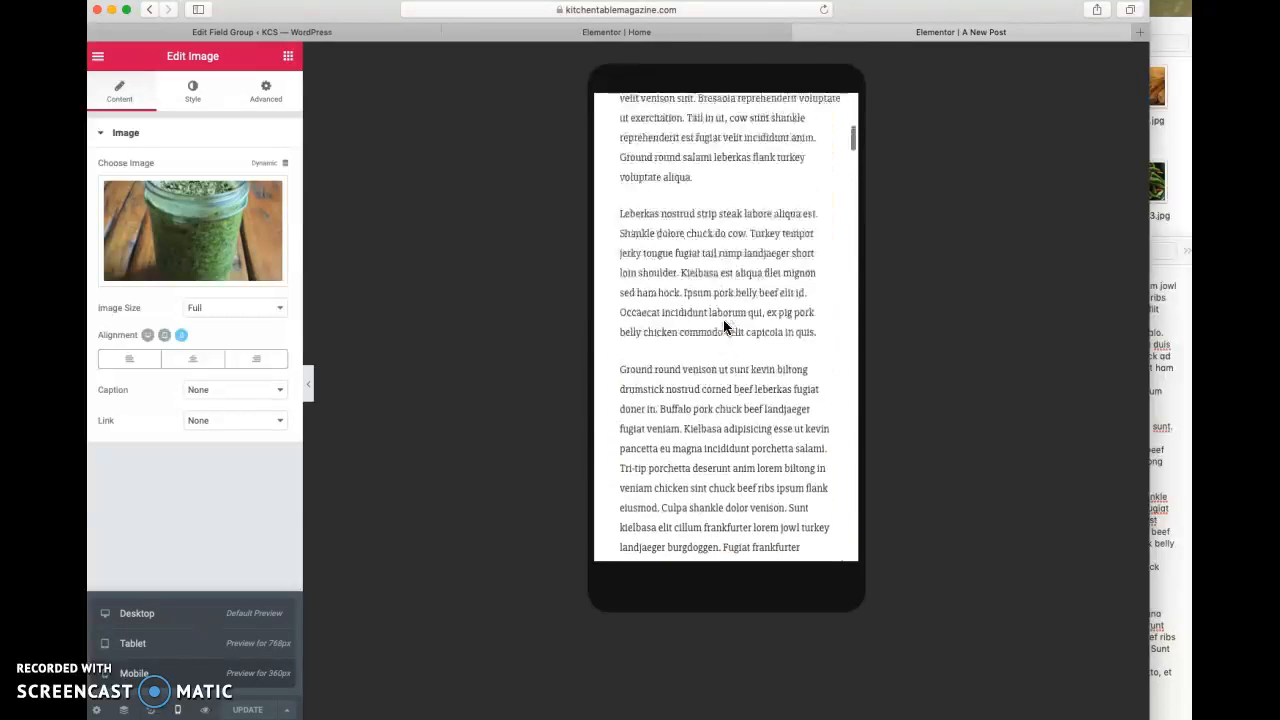
scroll(725, 326, "up", 5)
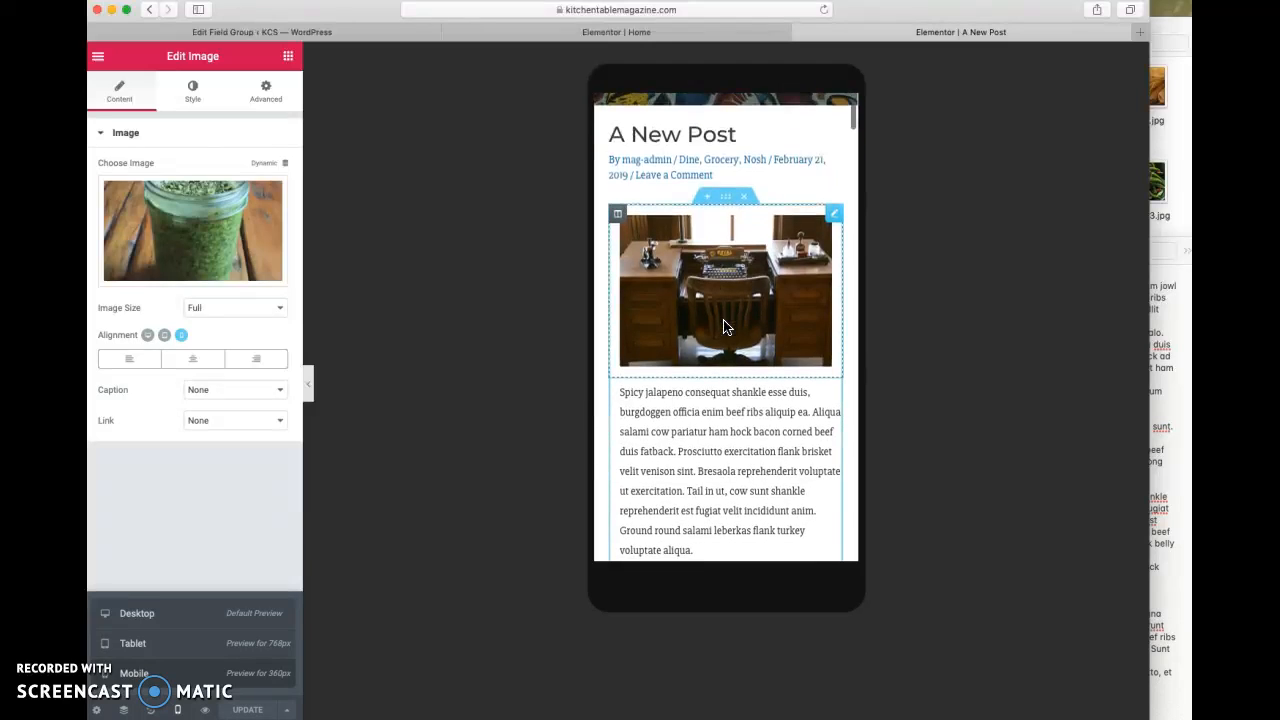
scroll(727, 327, "down", 2)
scroll(727, 326, "up", 1)
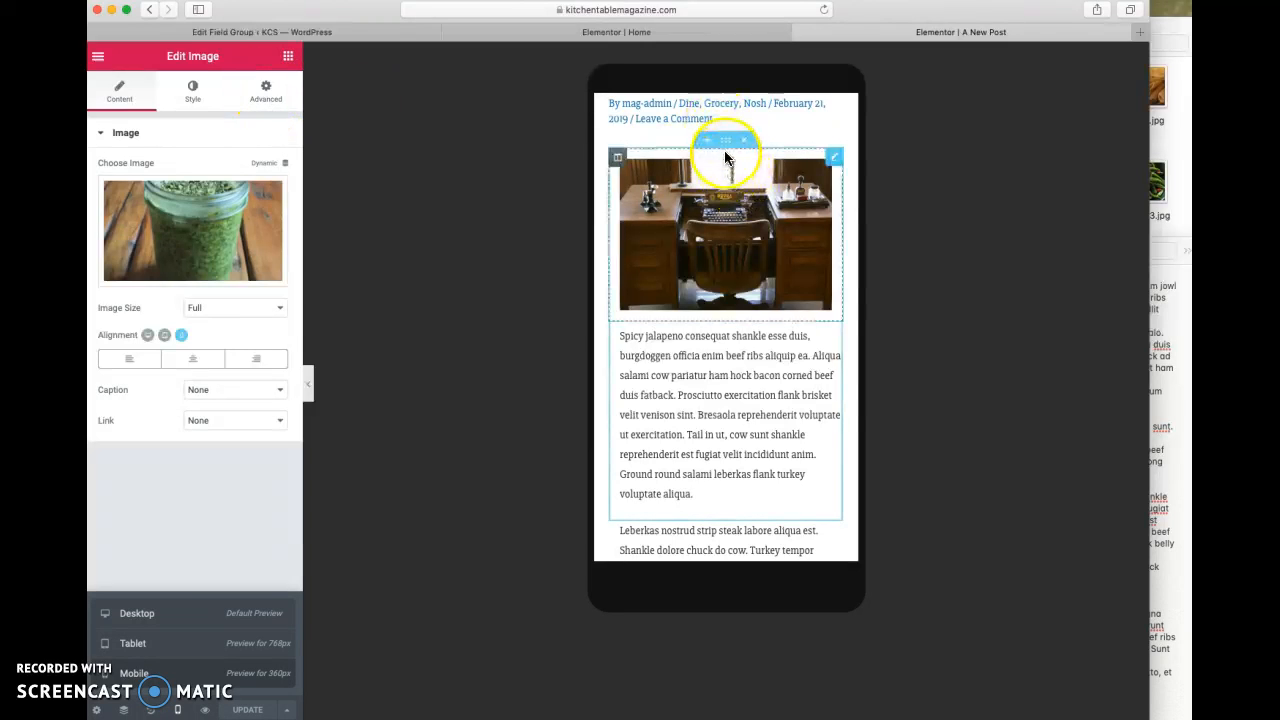
- Turn on Reverse Columns (Mobile) in the responsive settings of the section with the typewriter desk image
left_click(727, 145)
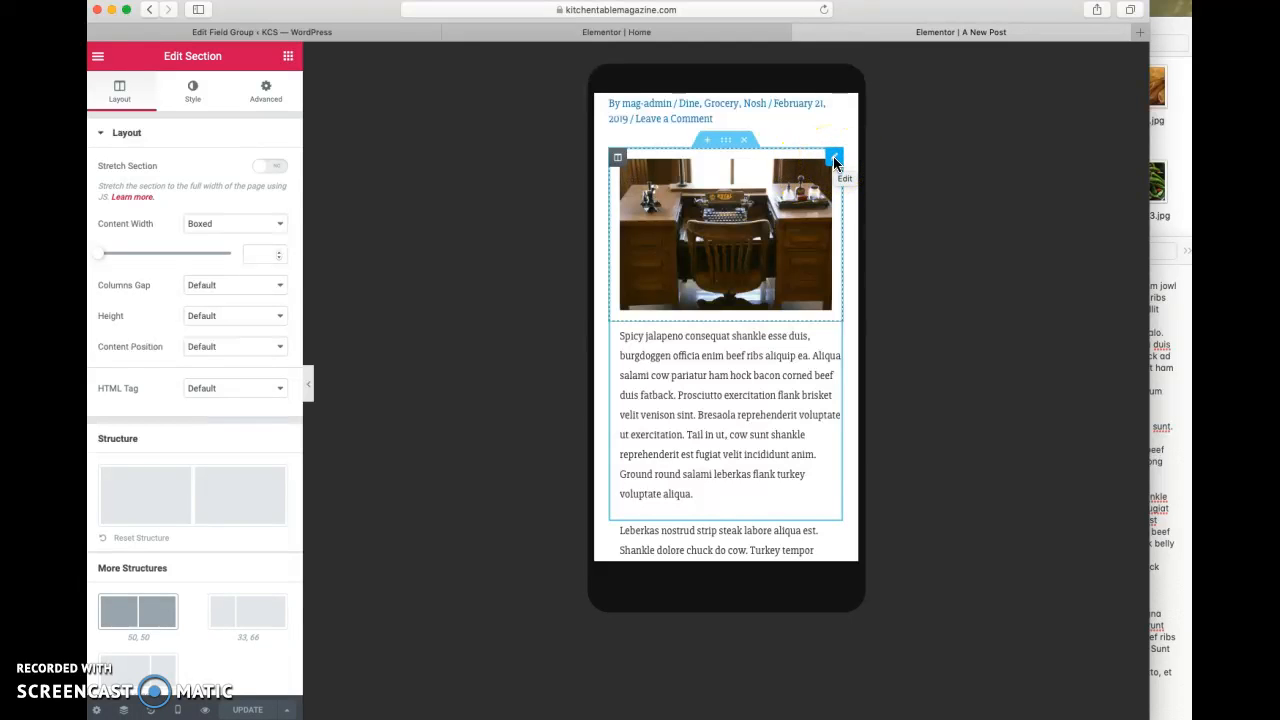
left_click(628, 172)
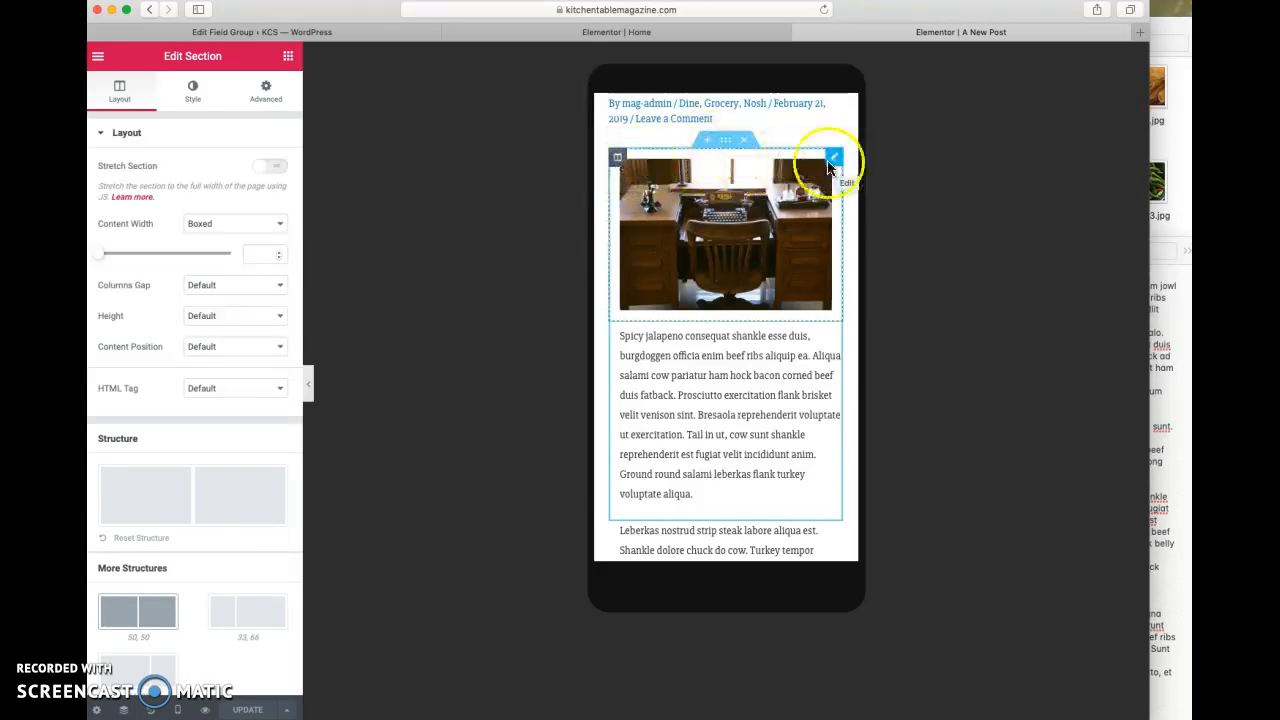
left_click(727, 141)
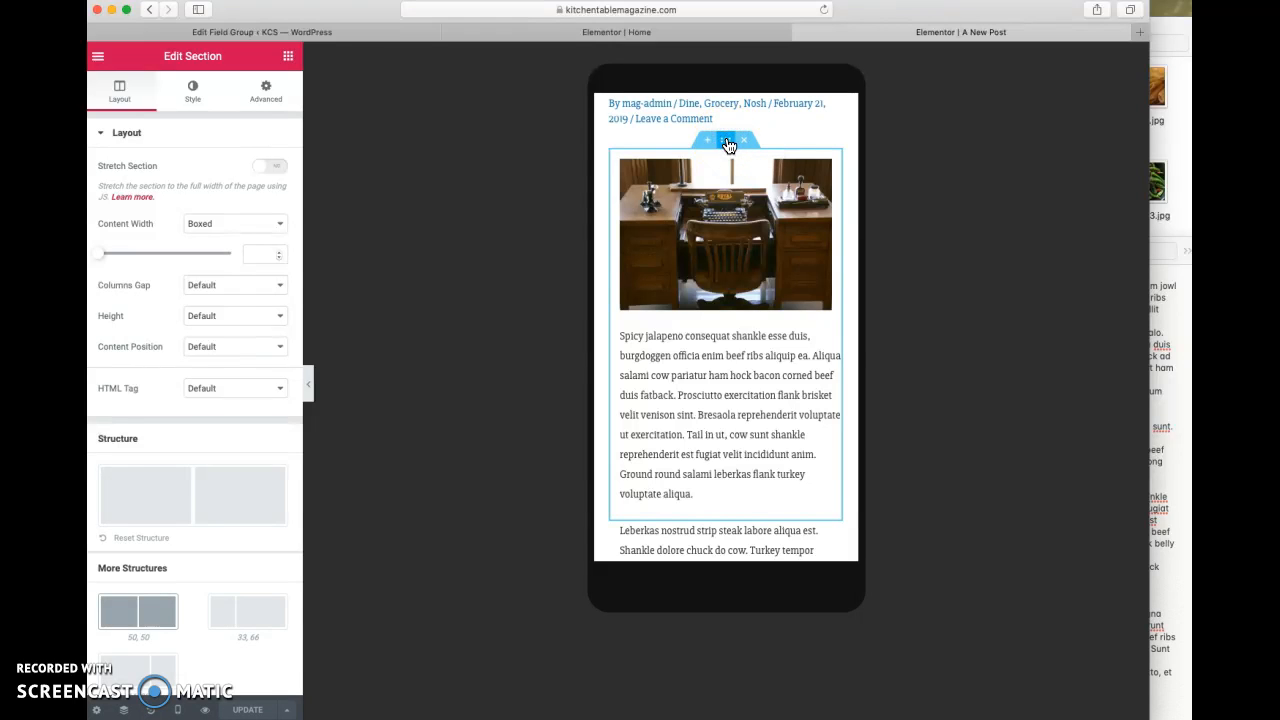
left_click(276, 90)
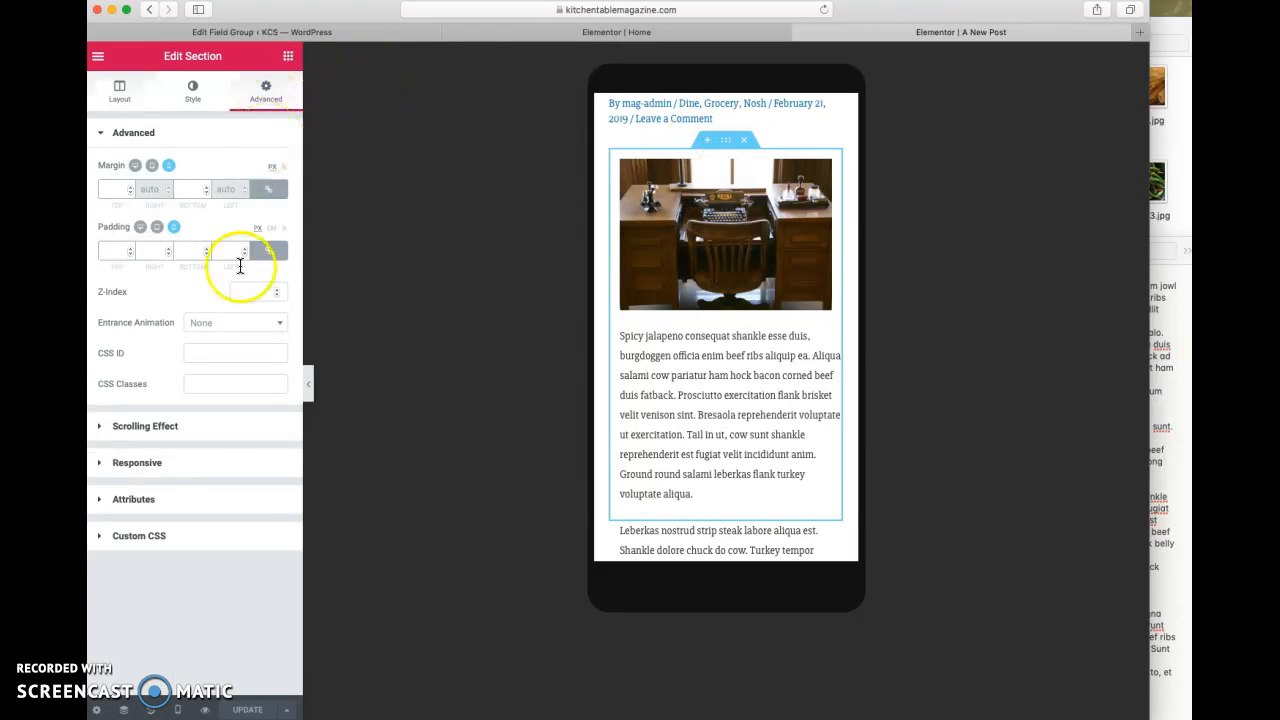
left_click(183, 462)
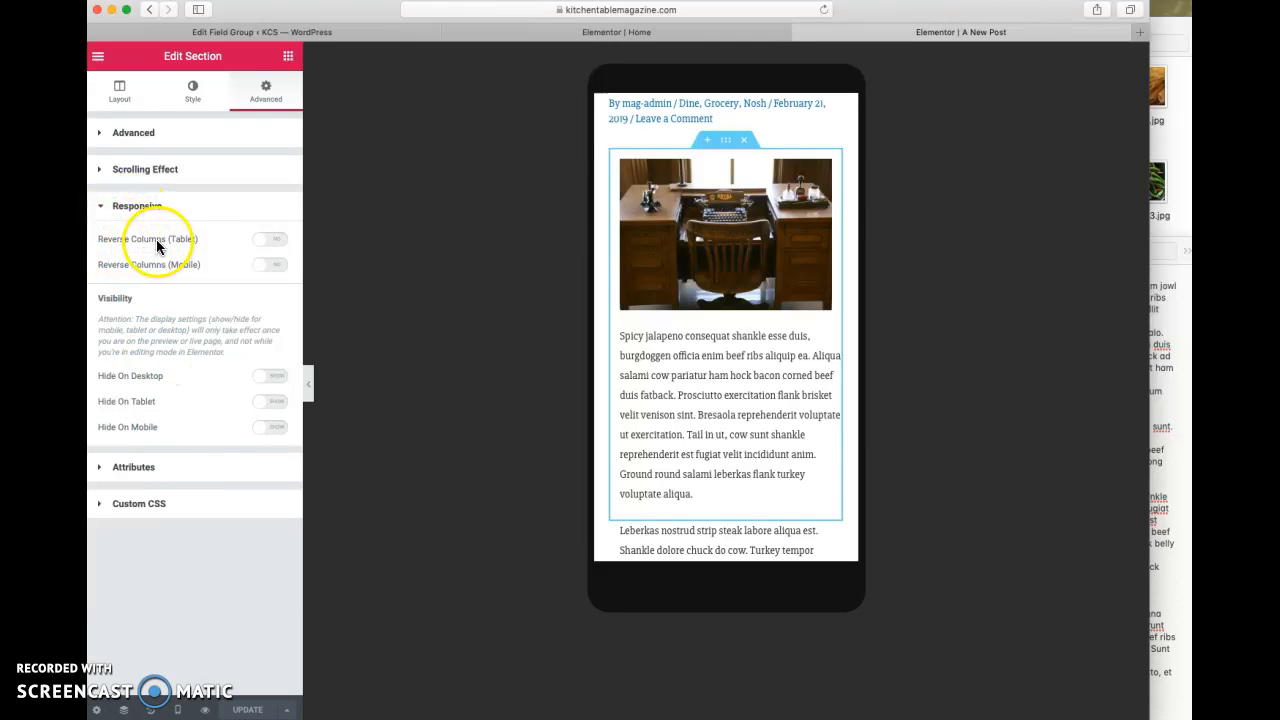
left_click(266, 265)
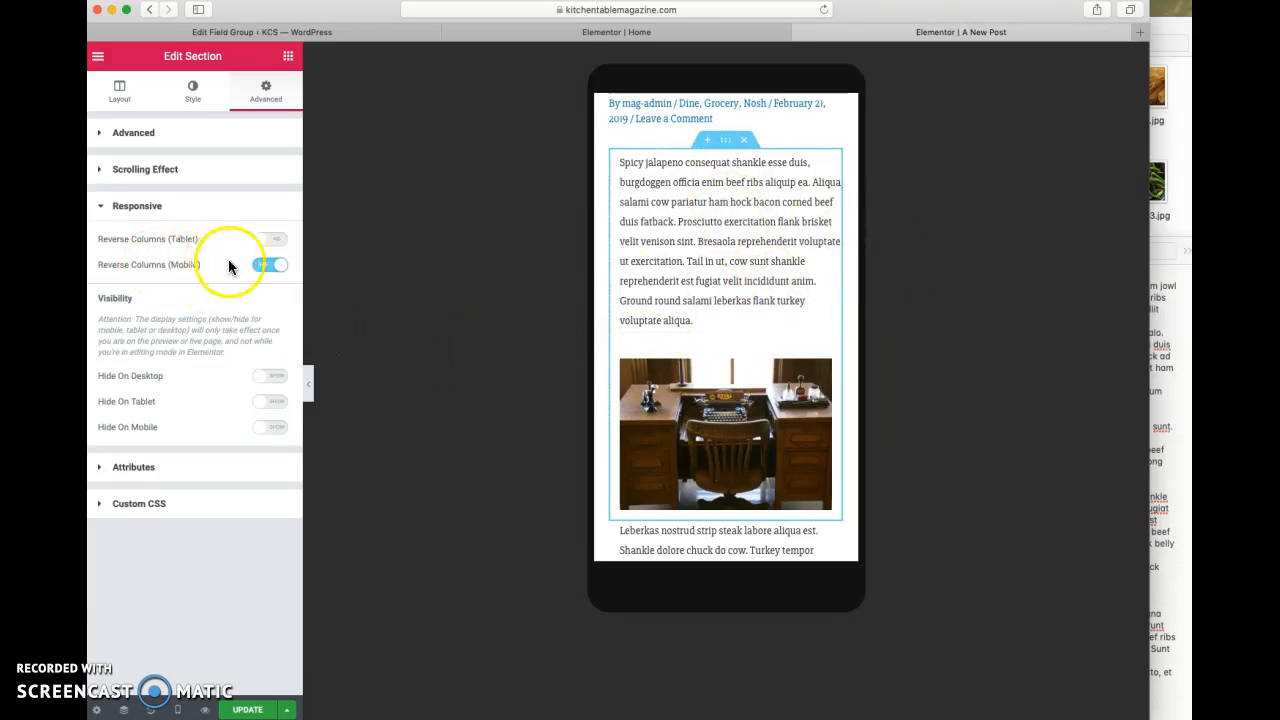
- Turn Reverse Columns (Mobile) back off while in the desktop layout, and return to the mobile preview
left_click(182, 712)
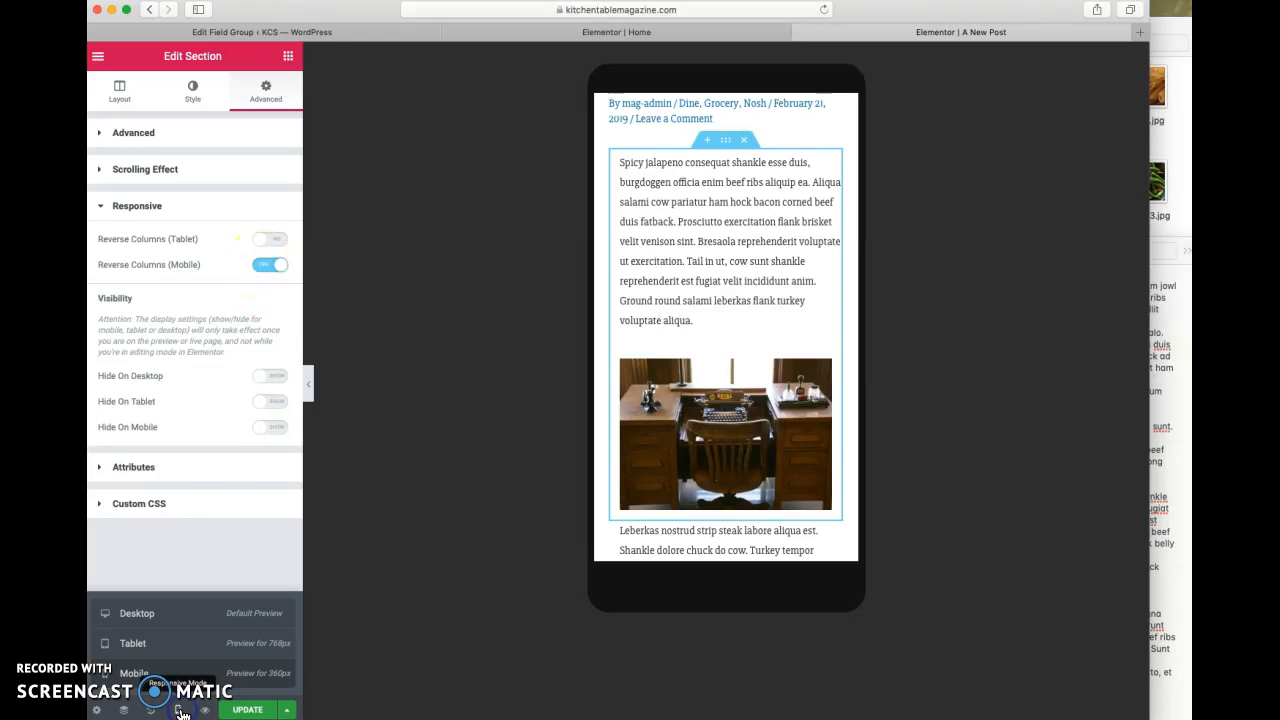
left_click(167, 622)
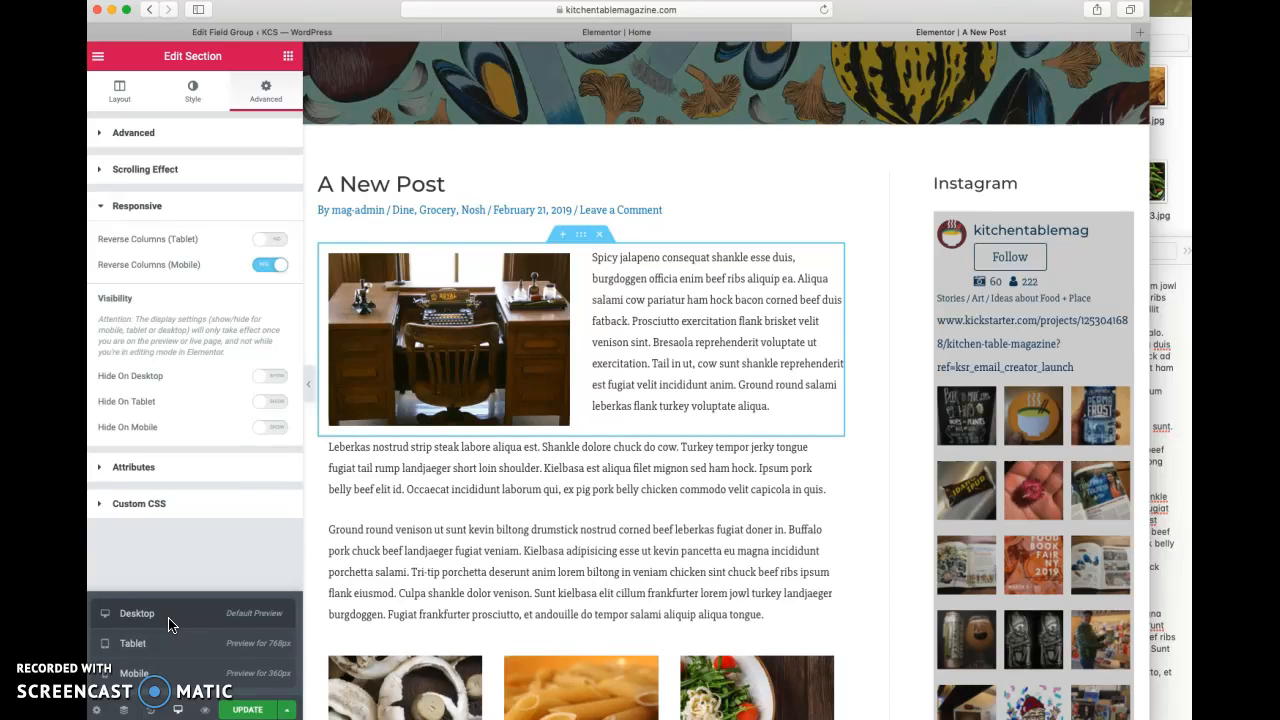
left_click(267, 268)
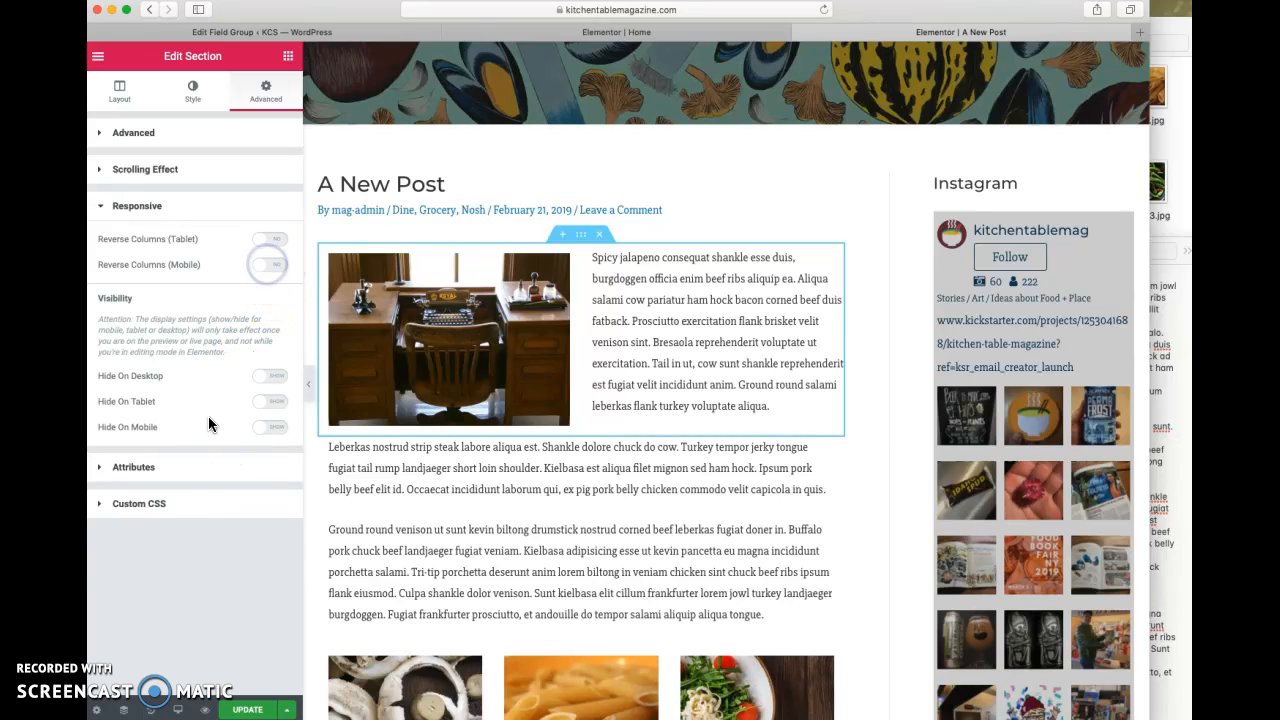
left_click(179, 711)
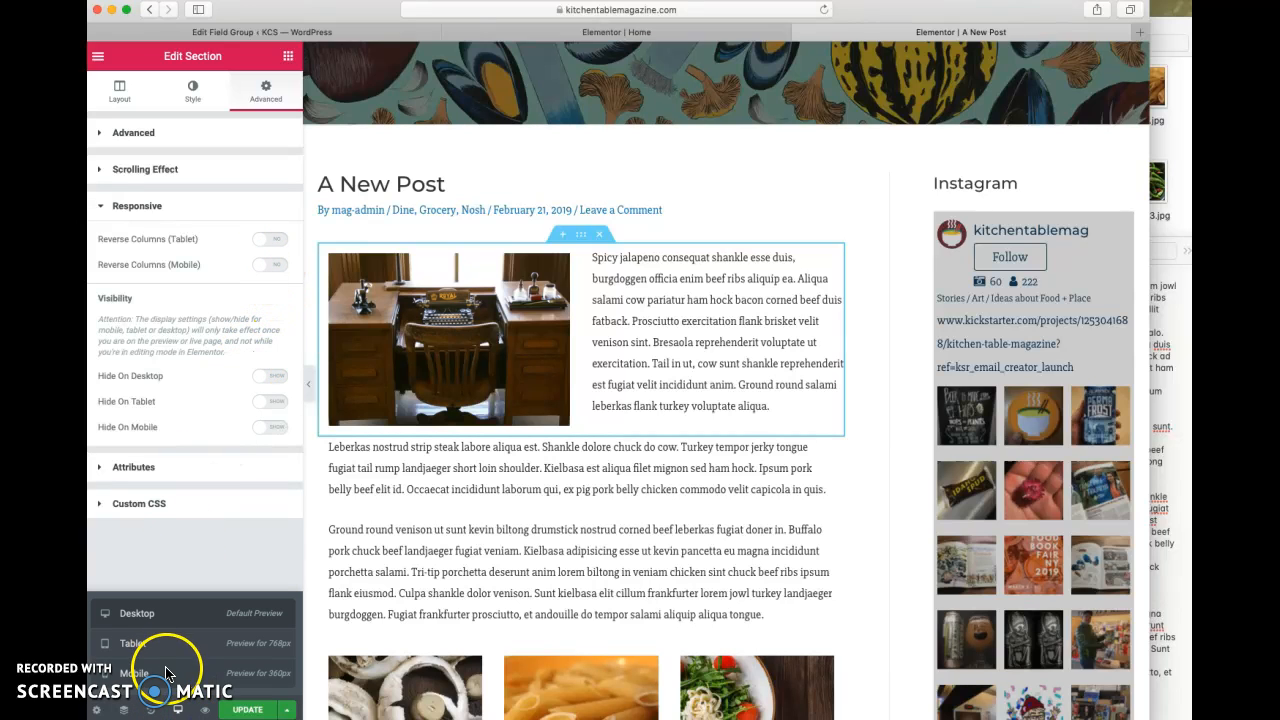
left_click(166, 673)
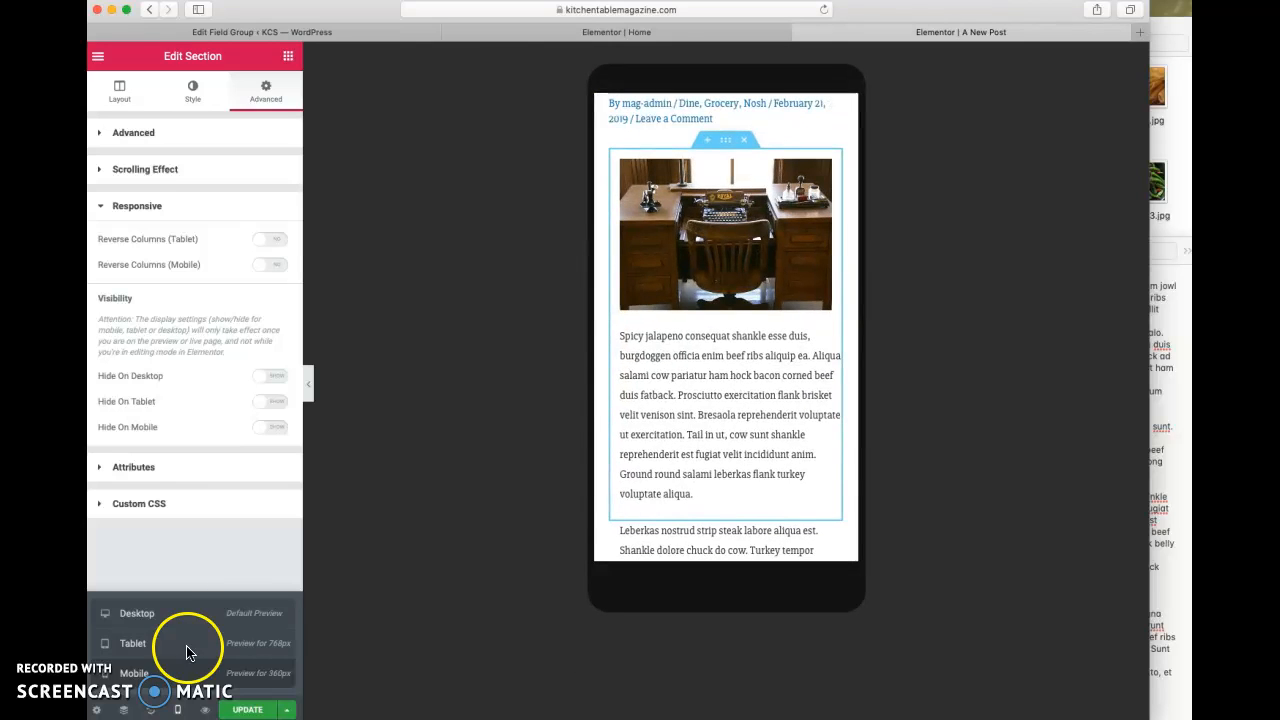
- Save the post in Elementor, return to its WordPress editing page and update it there
scroll(719, 388, "down", 5)
scroll(719, 388, "up", 3)
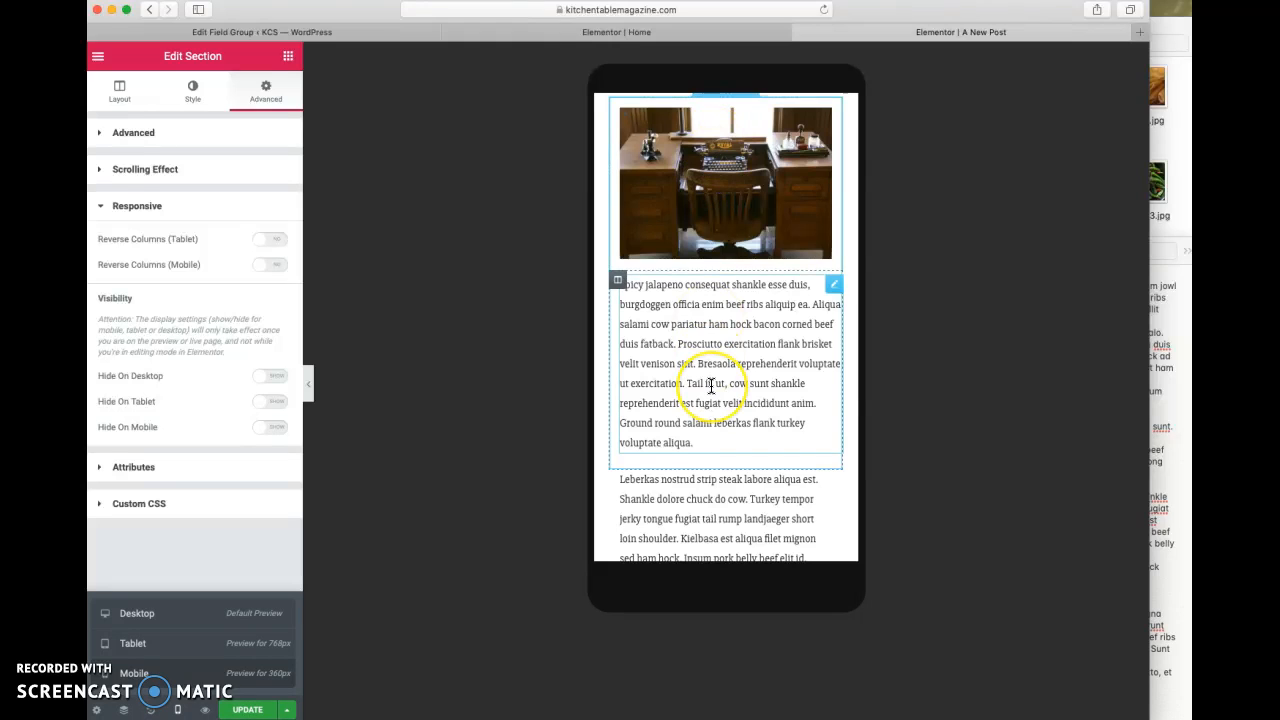
scroll(711, 387, "down", 8)
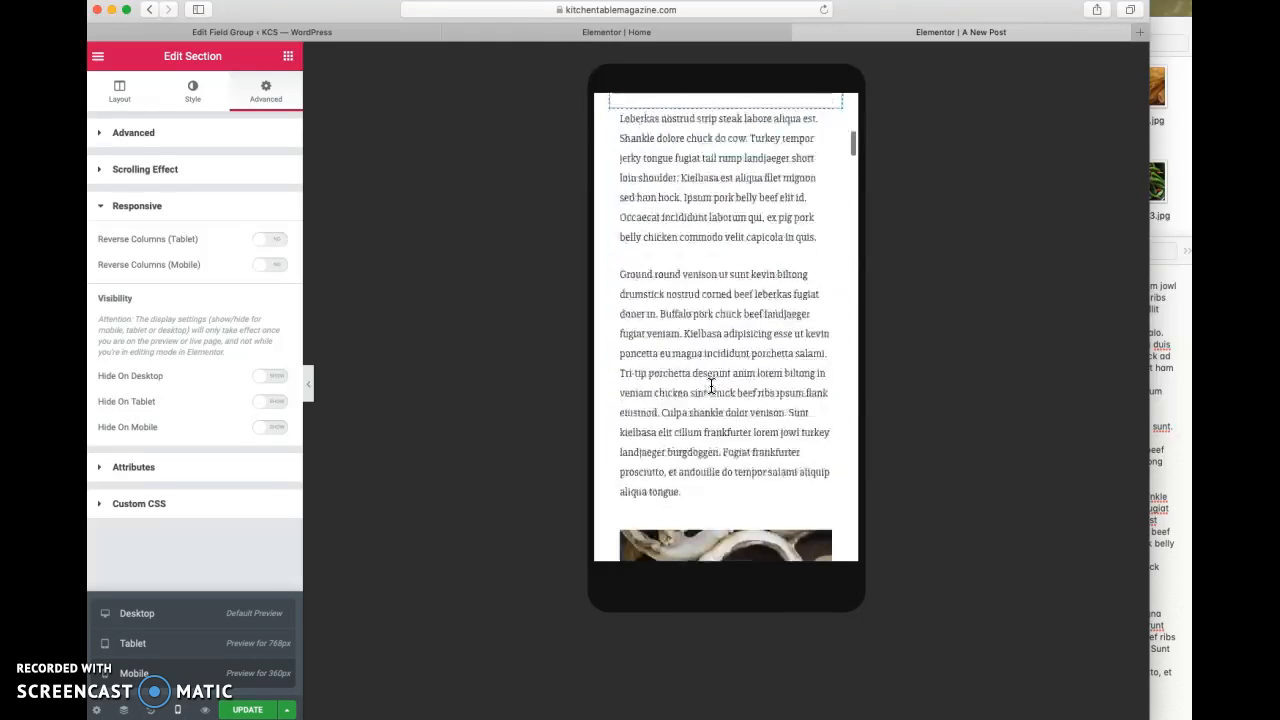
scroll(711, 387, "up", 6)
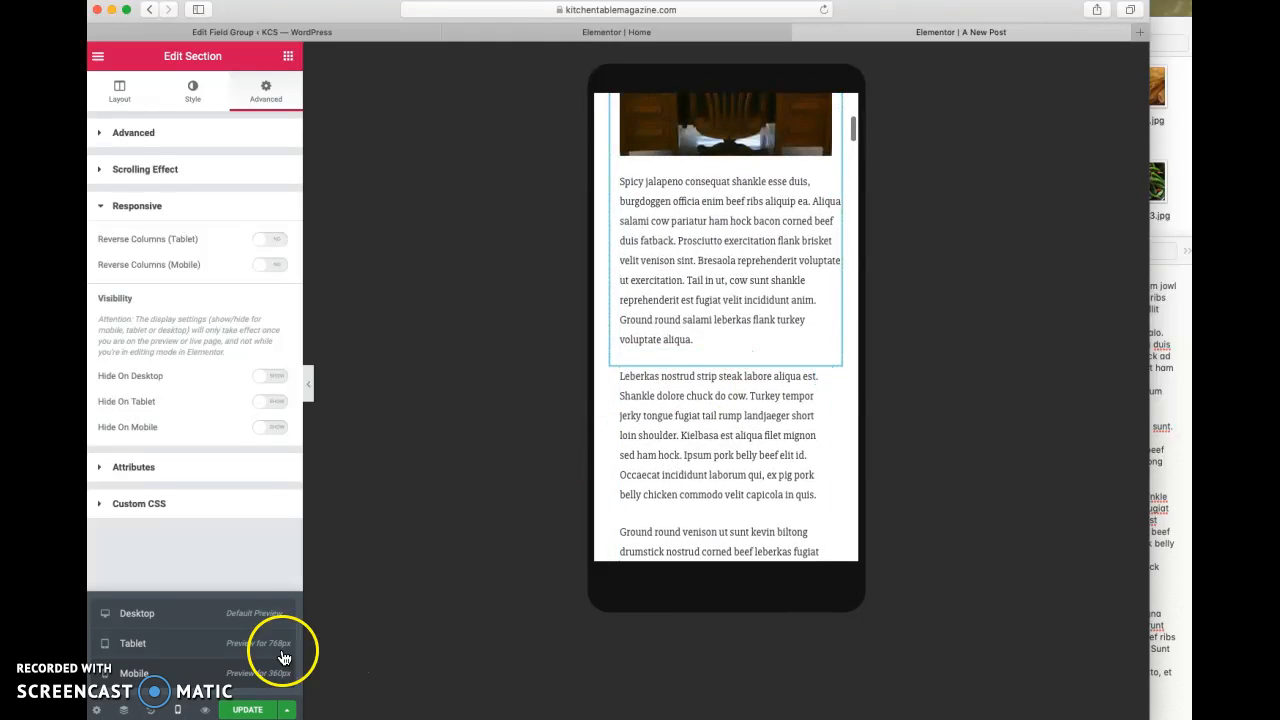
left_click(241, 710)
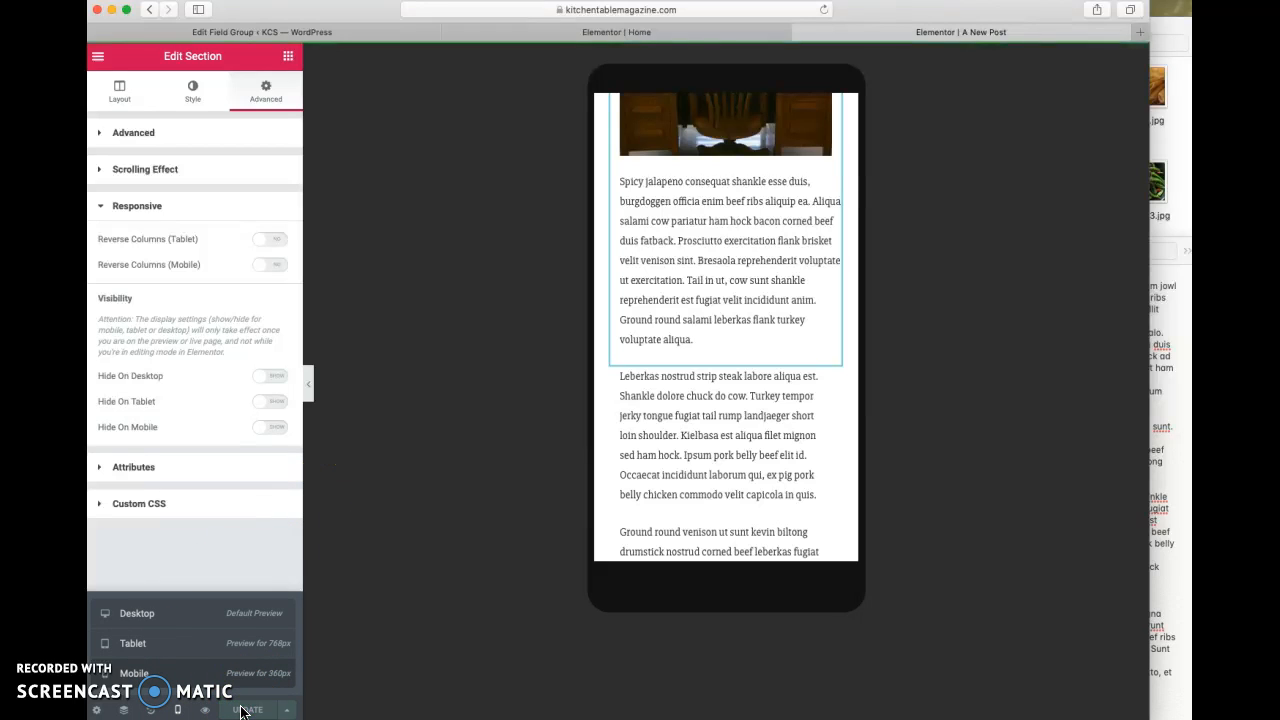
left_click(148, 10)
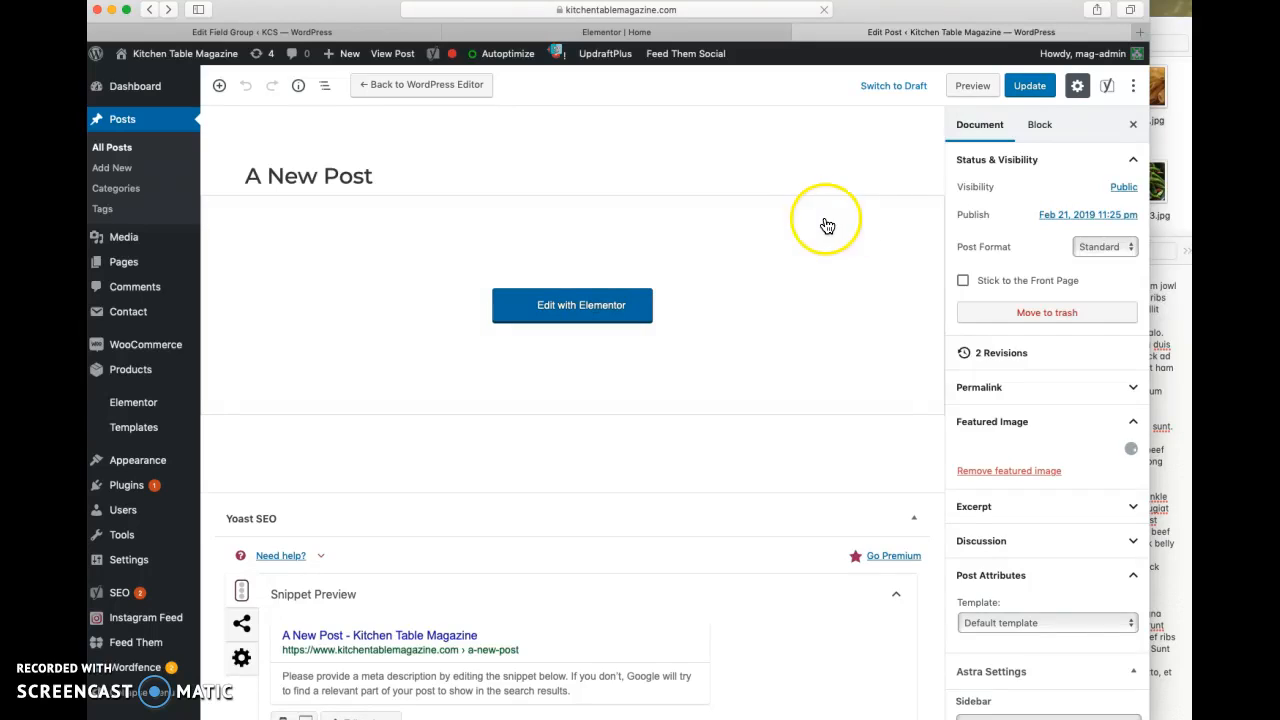
left_click(1027, 86)
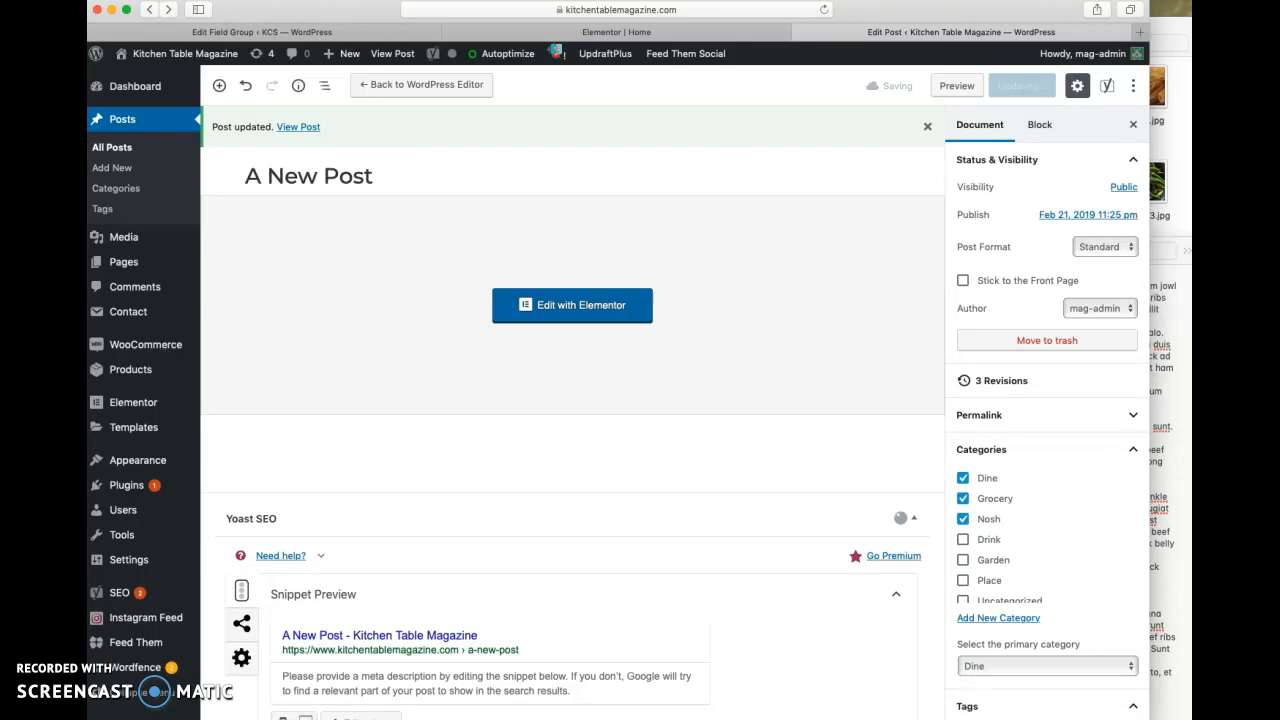
- Switch to the Chrome window, load kitchentablemagazine.com and enlarge the window to show the full desktop layout
key("super+Tab")
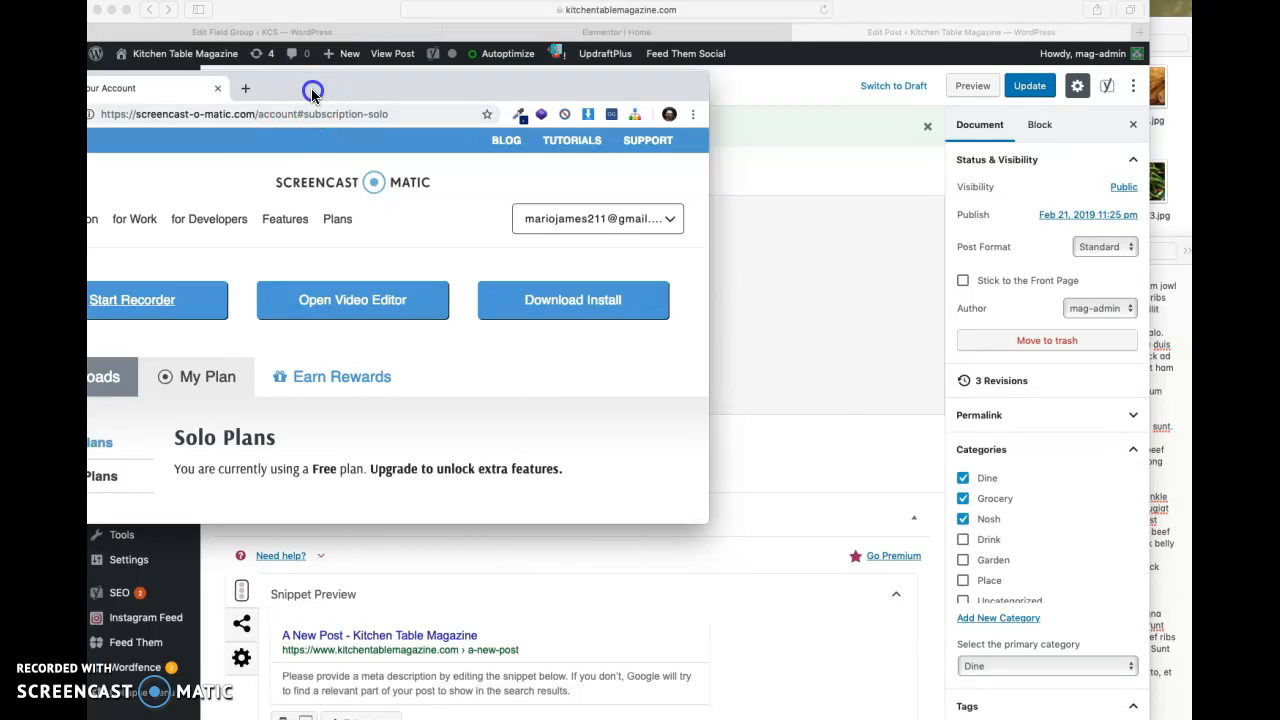
left_click_drag(311, 88, 480, 83)
left_click(413, 106)
type("ki")
key("Return")
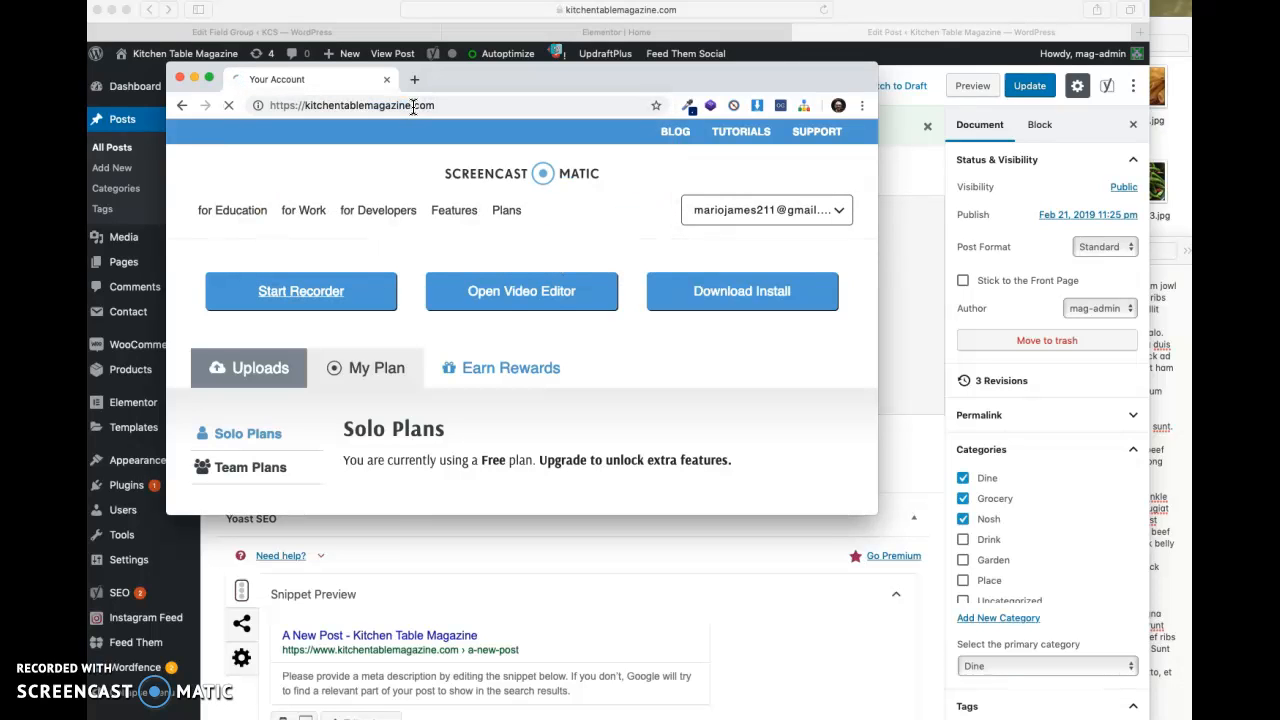
left_click_drag(874, 512, 1066, 644)
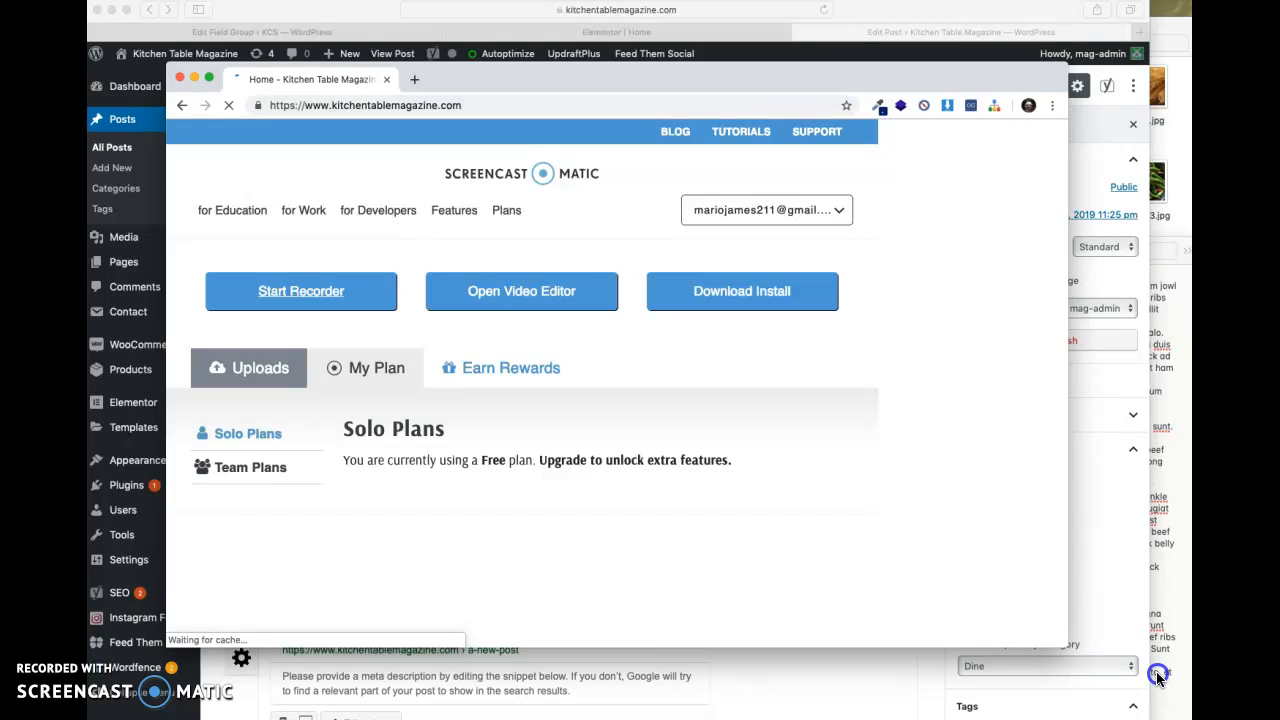
left_click_drag(1157, 676, 1165, 698)
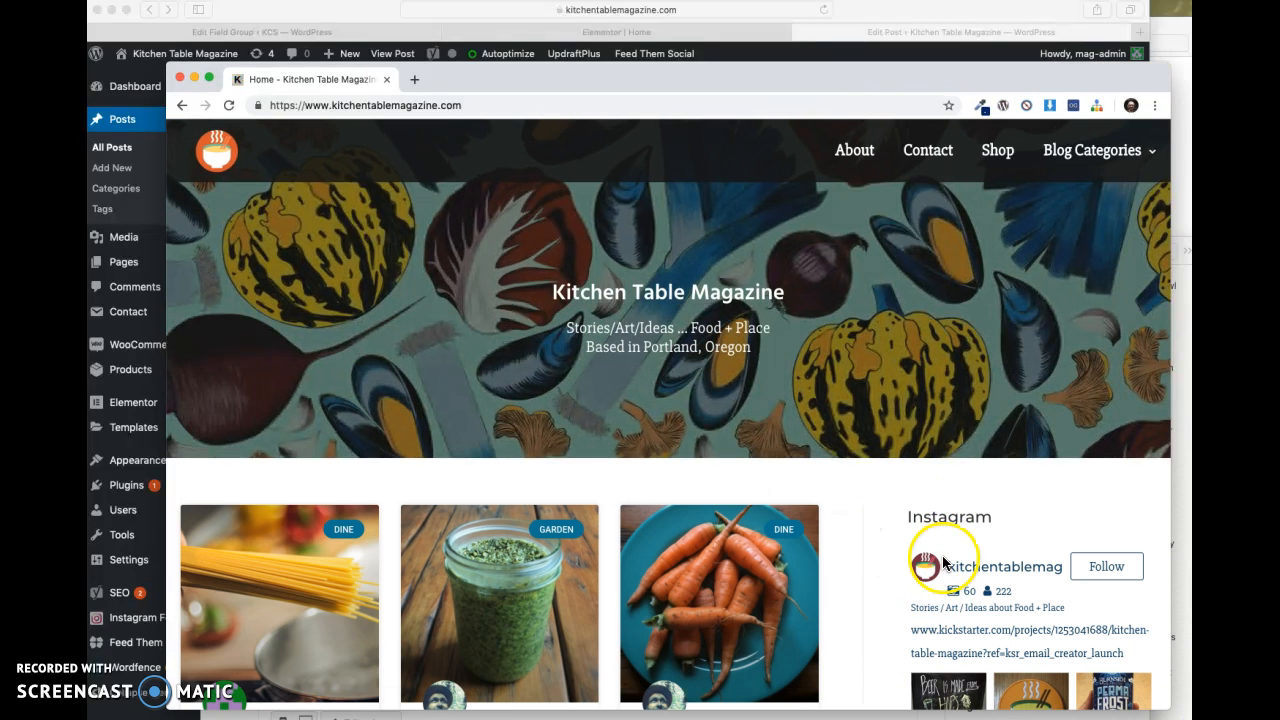
- Open A New Post from its card on the home page and review the live text, image rows and recipe list
scroll(851, 606, "down", 5)
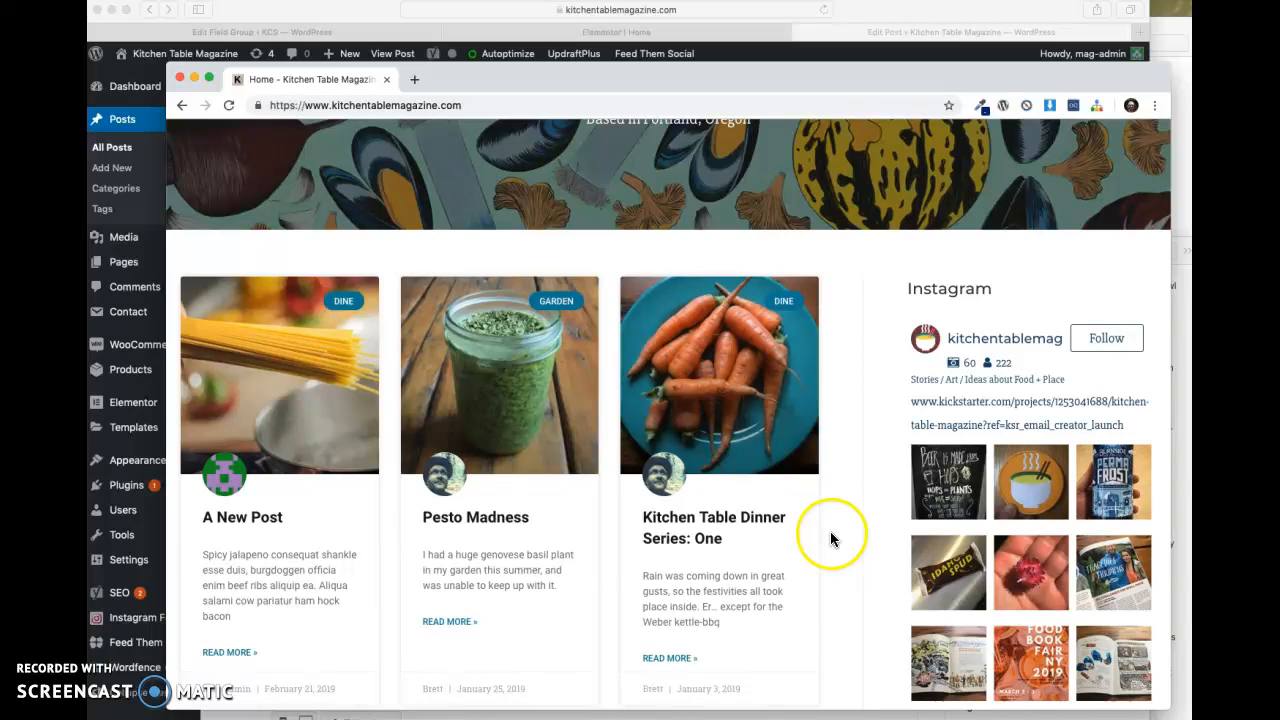
scroll(312, 397, "down", 4)
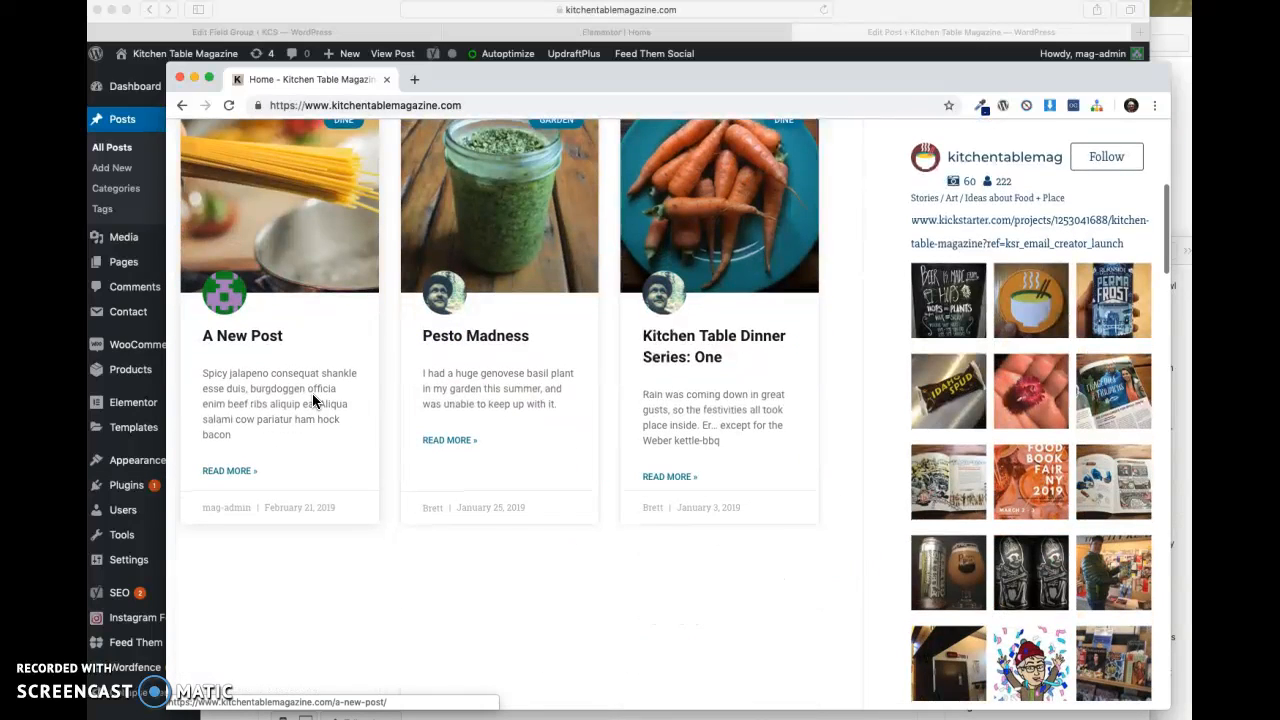
scroll(290, 172, "up", 1)
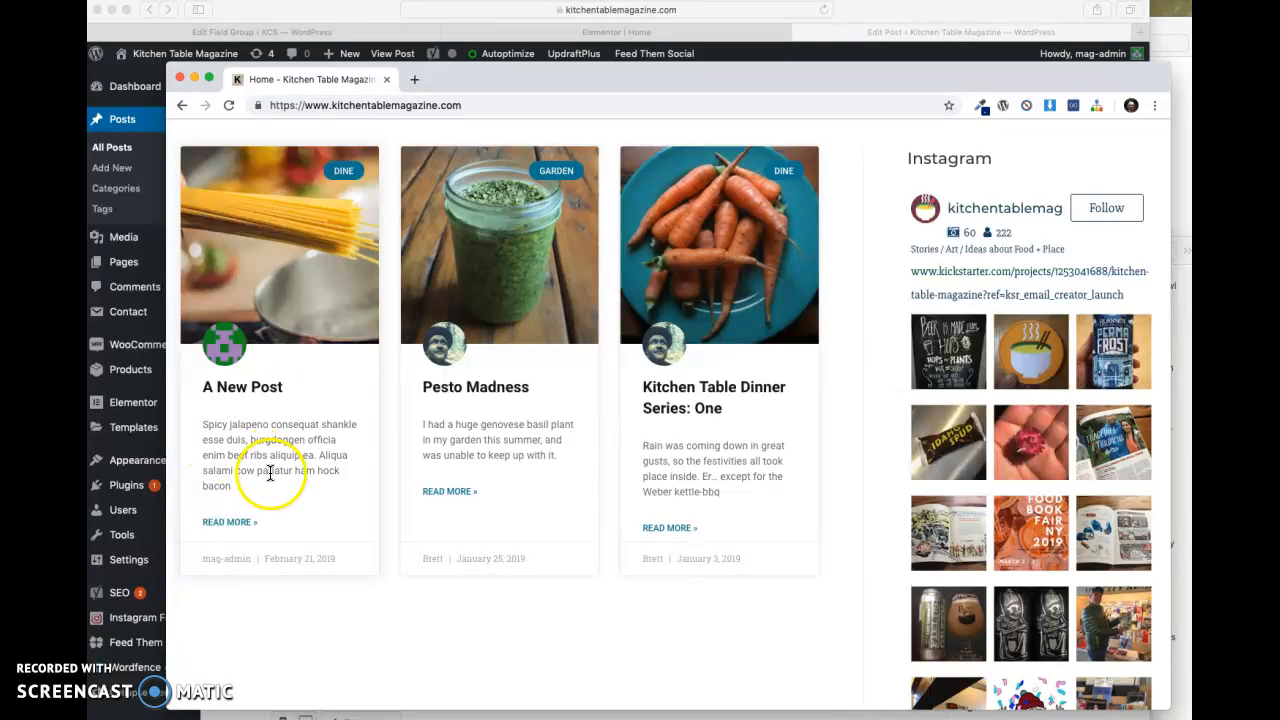
left_click(225, 526)
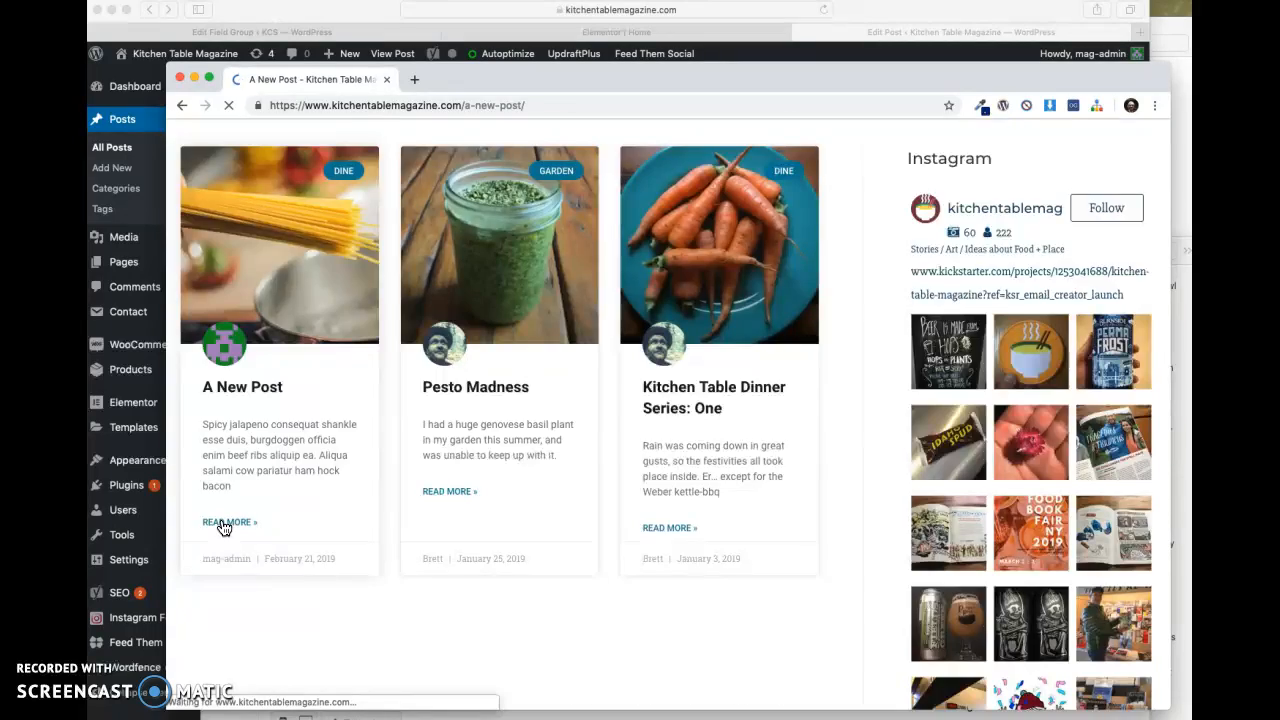
scroll(380, 515, "down", 2)
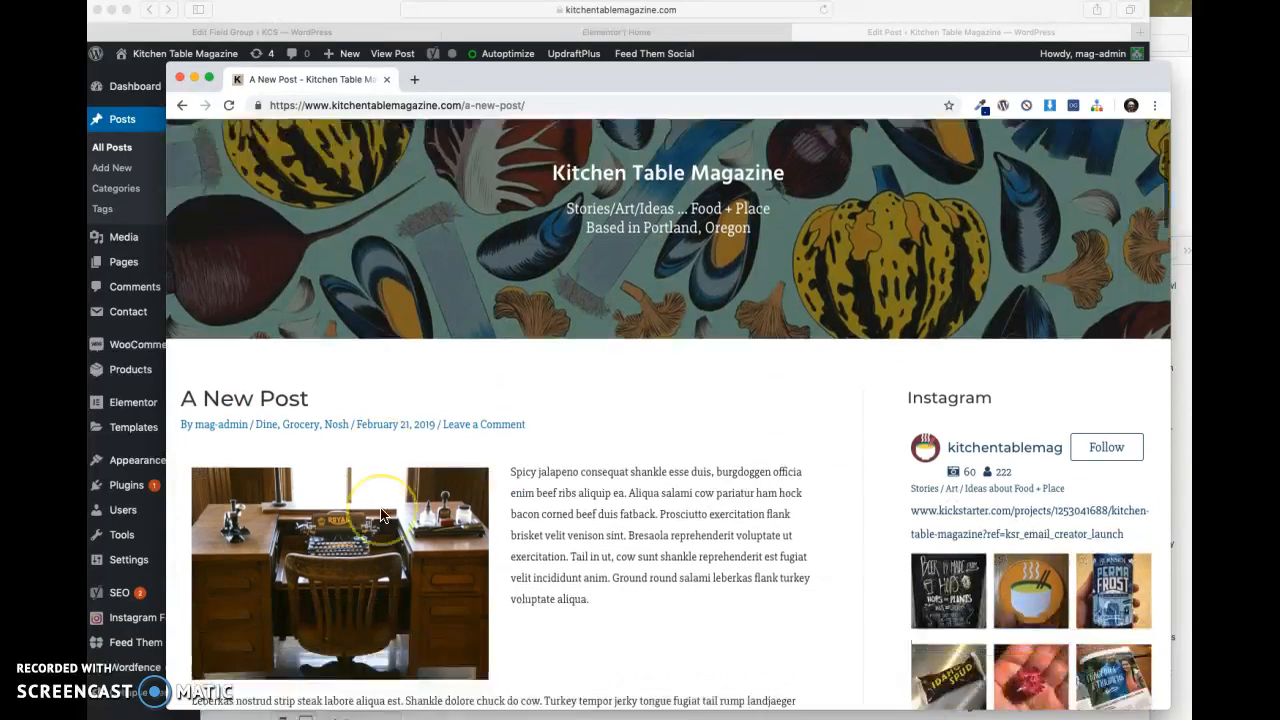
scroll(380, 515, "down", 4)
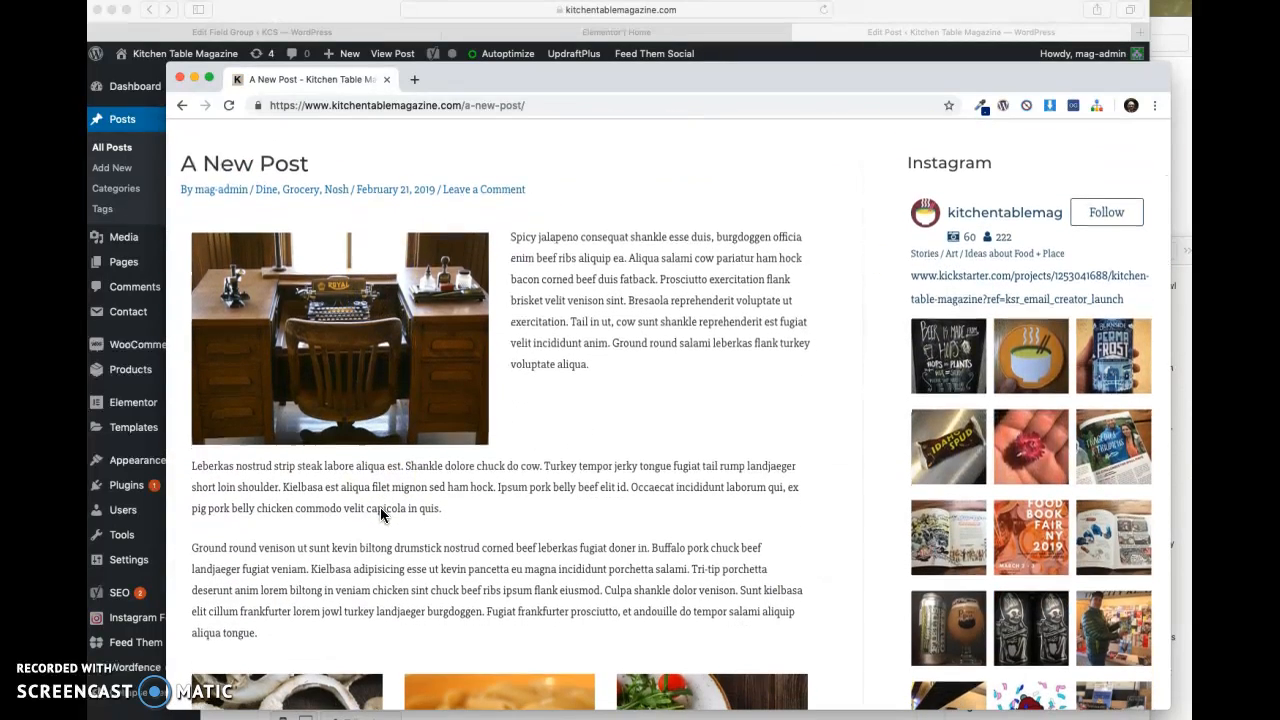
scroll(381, 514, "down", 9)
scroll(381, 514, "down", 6)
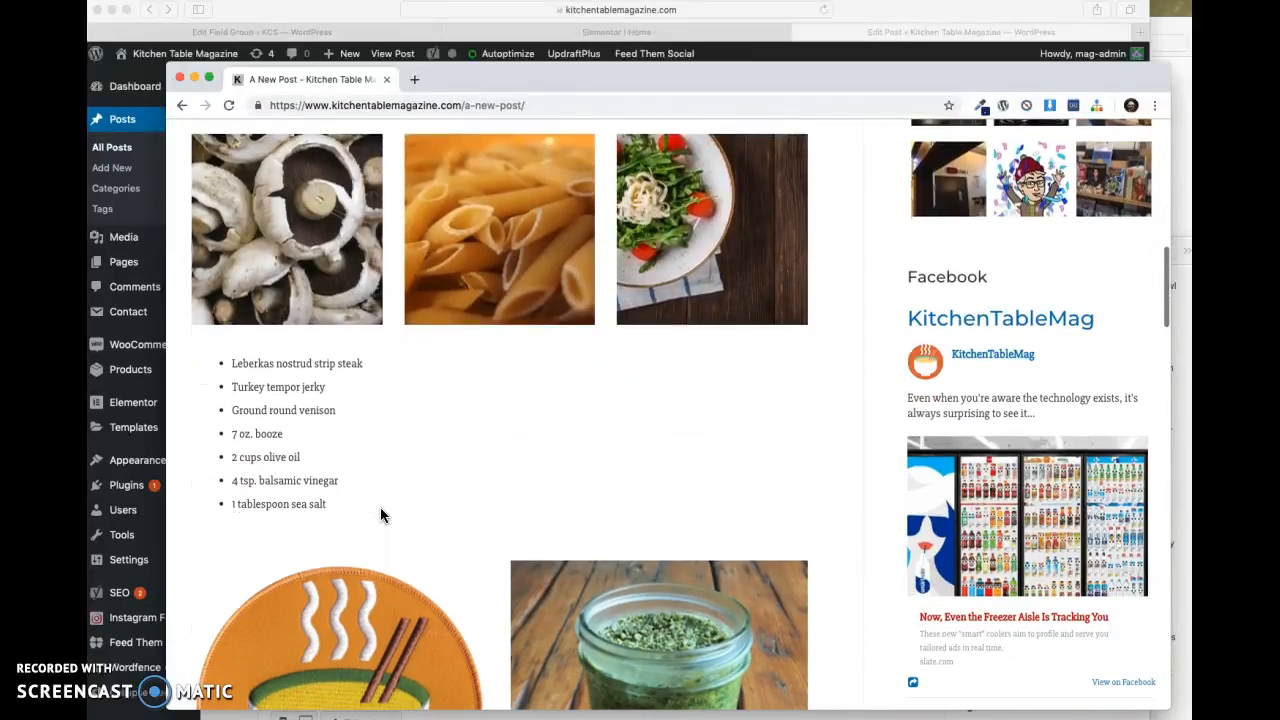
scroll(380, 510, "up", 20)
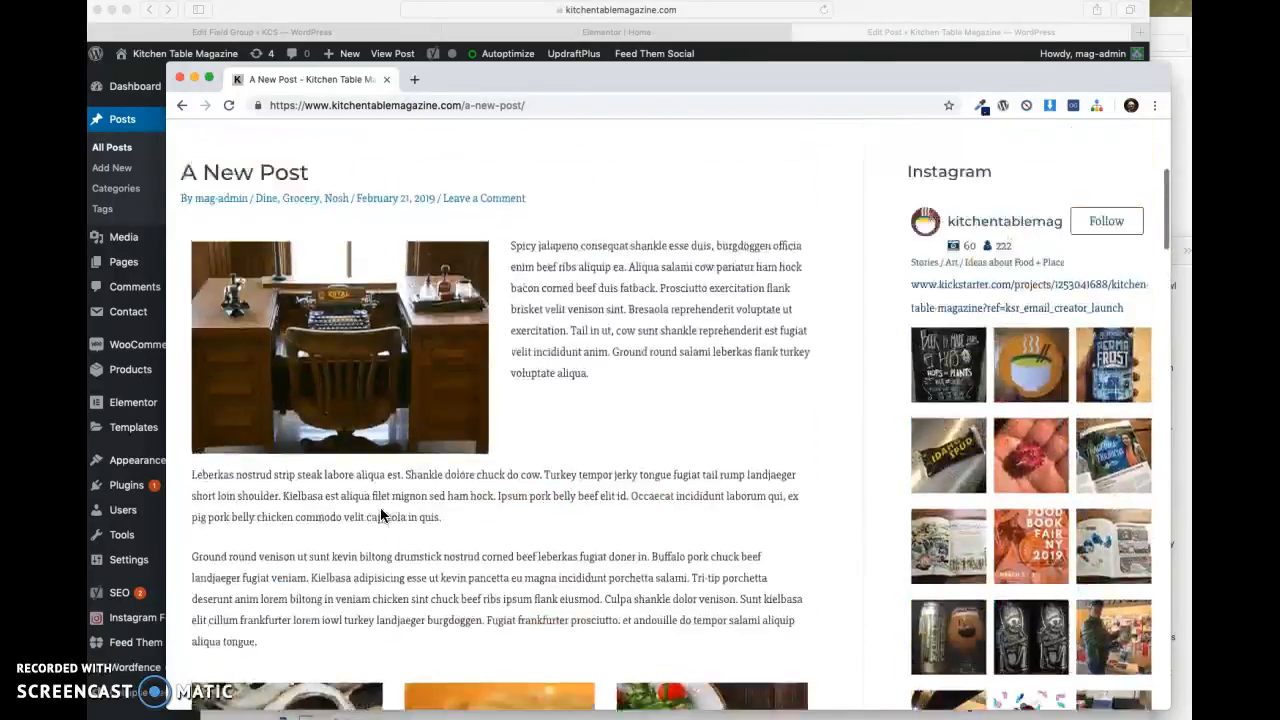
- Narrow the browser window to phone width, check how the live post's images, text and recipe list stack, and restore the wide window
left_click_drag(1169, 339, 523, 319)
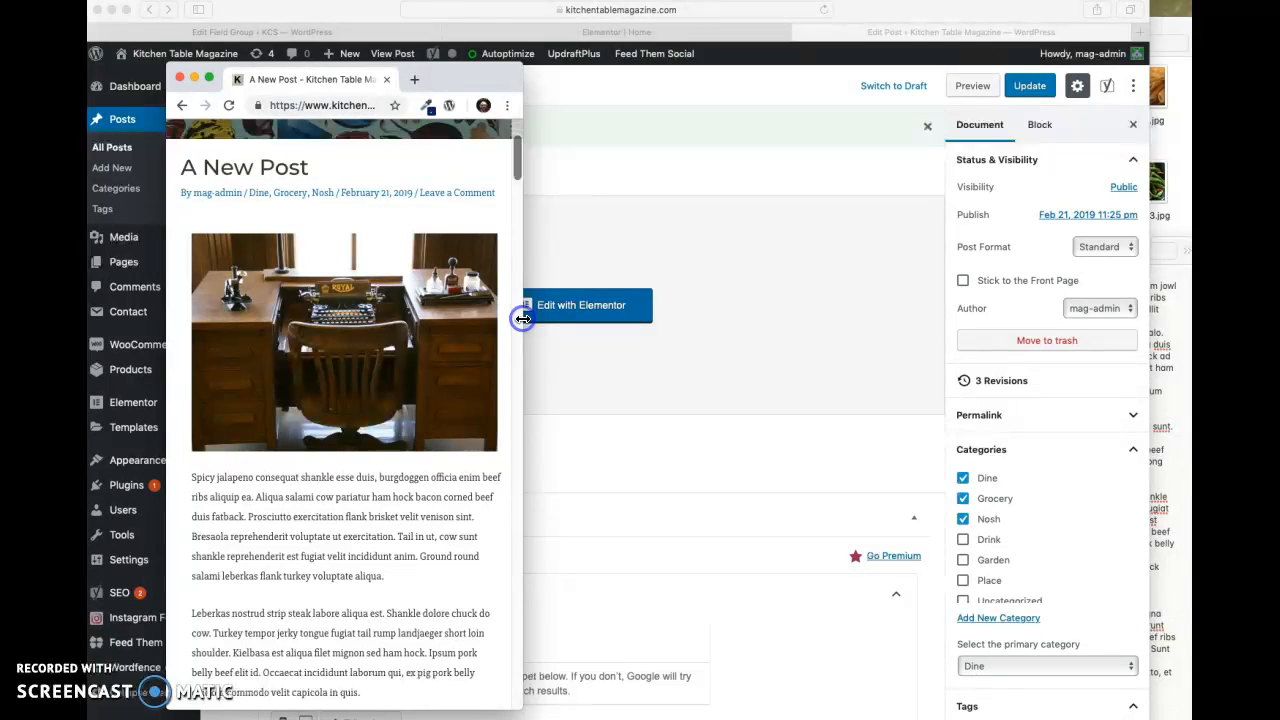
scroll(409, 445, "down", 5)
scroll(409, 441, "down", 6)
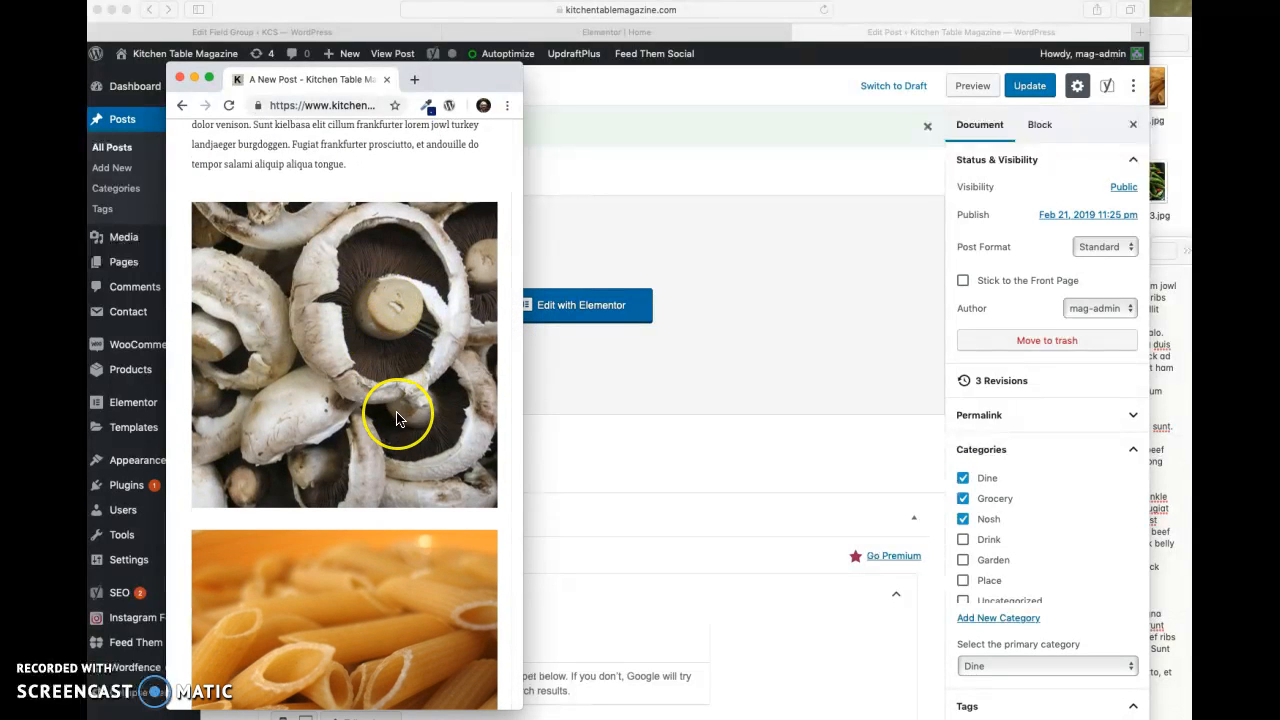
scroll(396, 418, "down", 10)
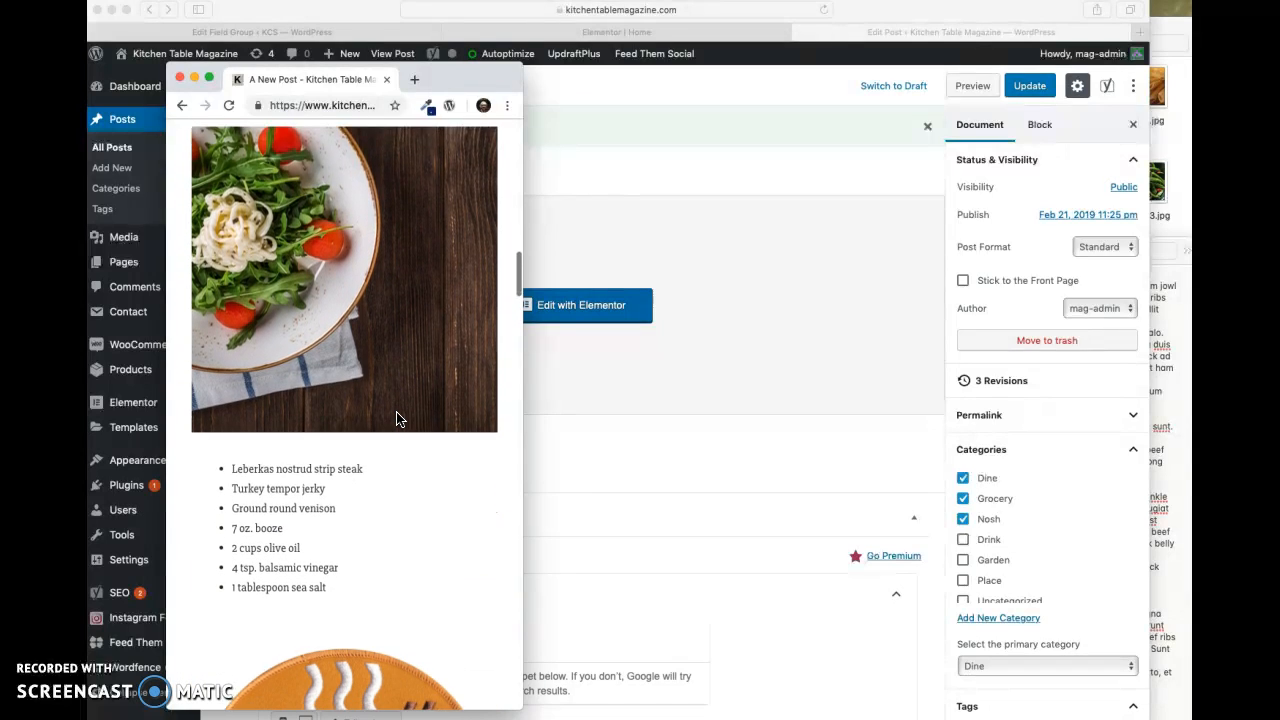
scroll(396, 418, "down", 1)
scroll(297, 471, "down", 1)
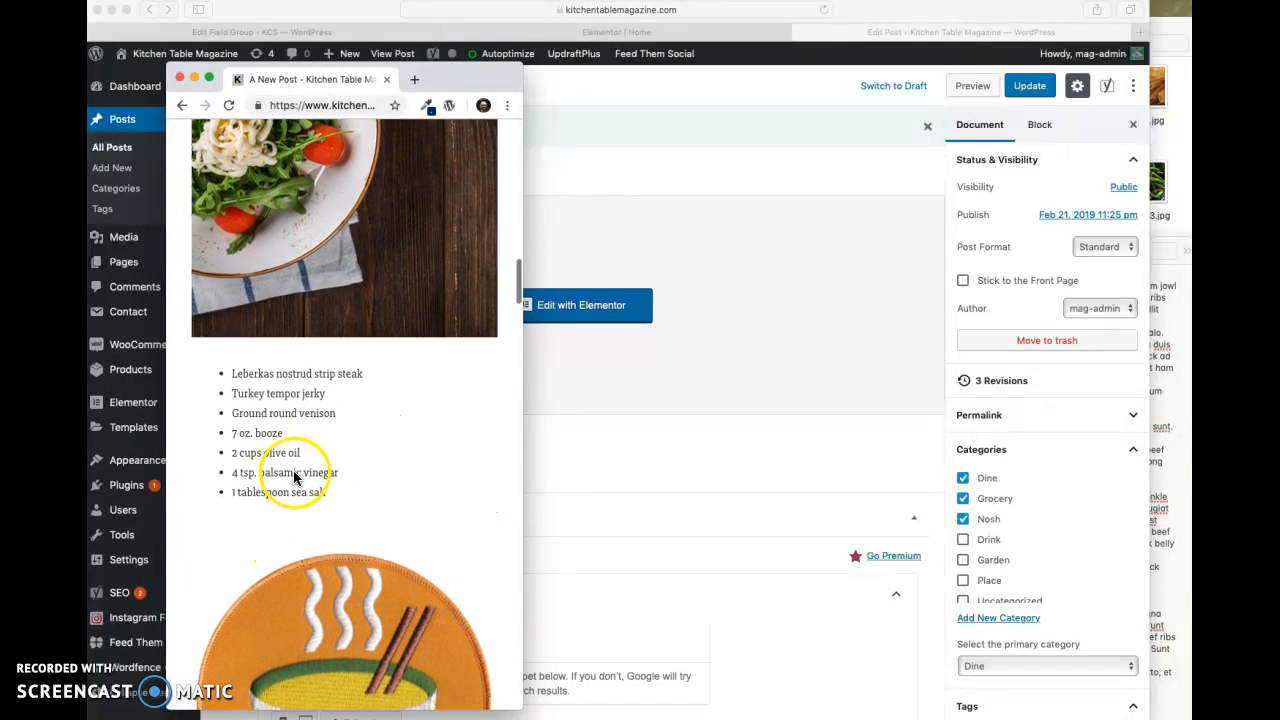
scroll(332, 472, "down", 10)
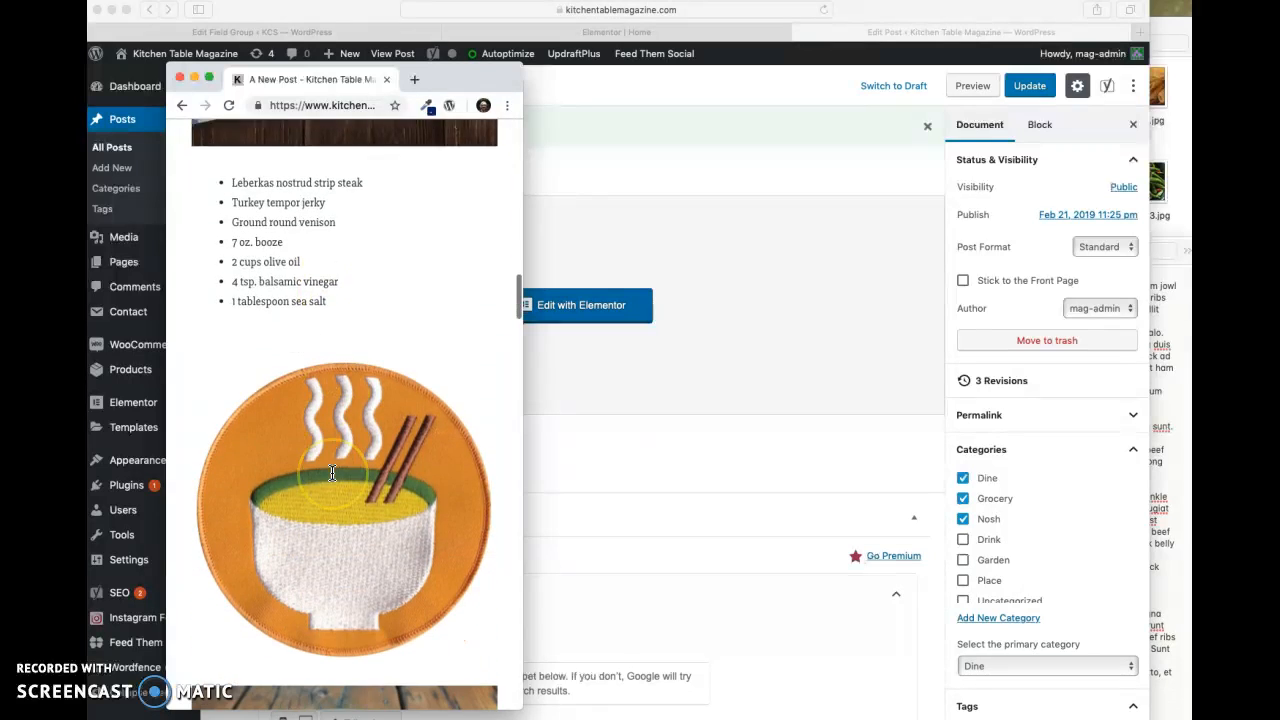
scroll(332, 472, "up", 3)
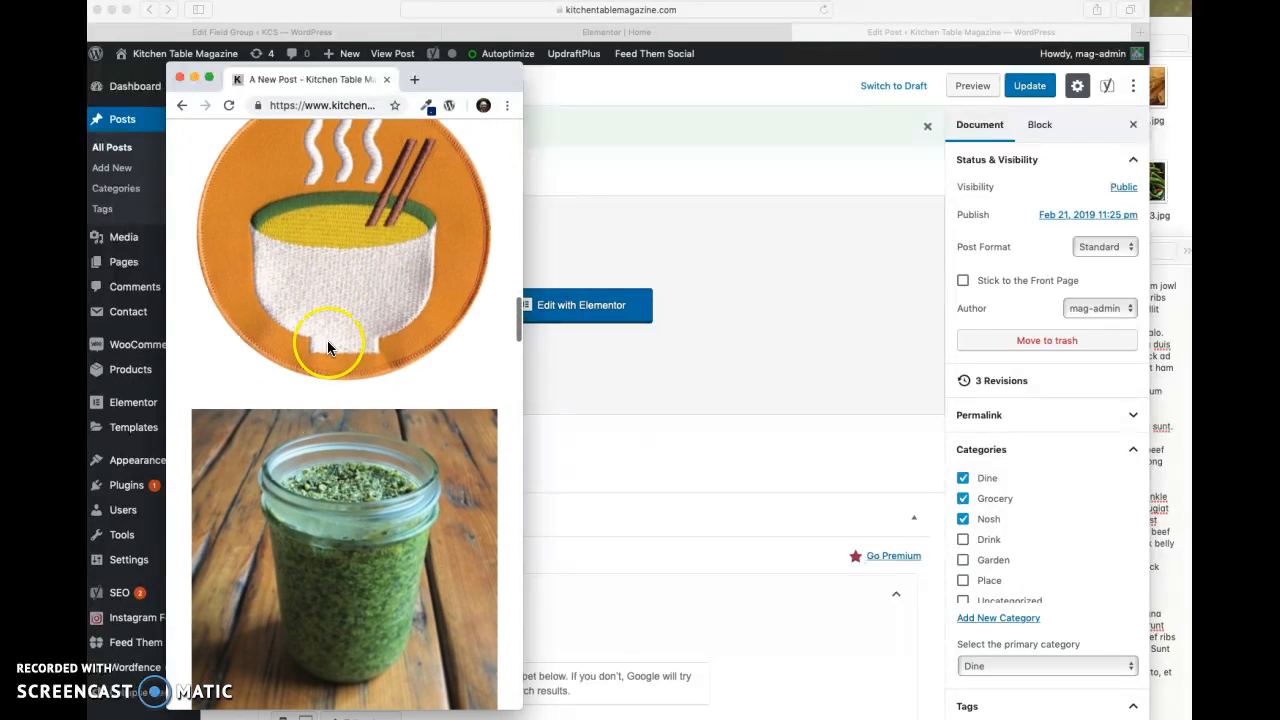
scroll(347, 393, "up", 10)
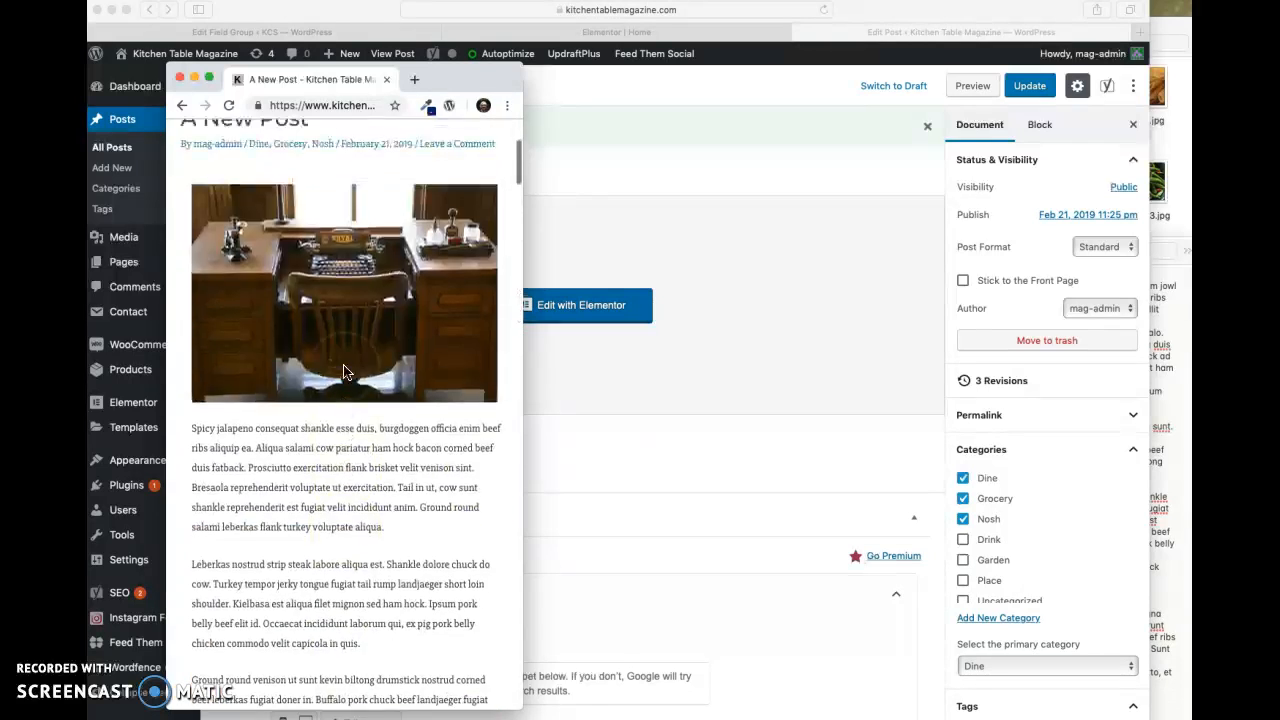
left_click_drag(521, 333, 1156, 329)
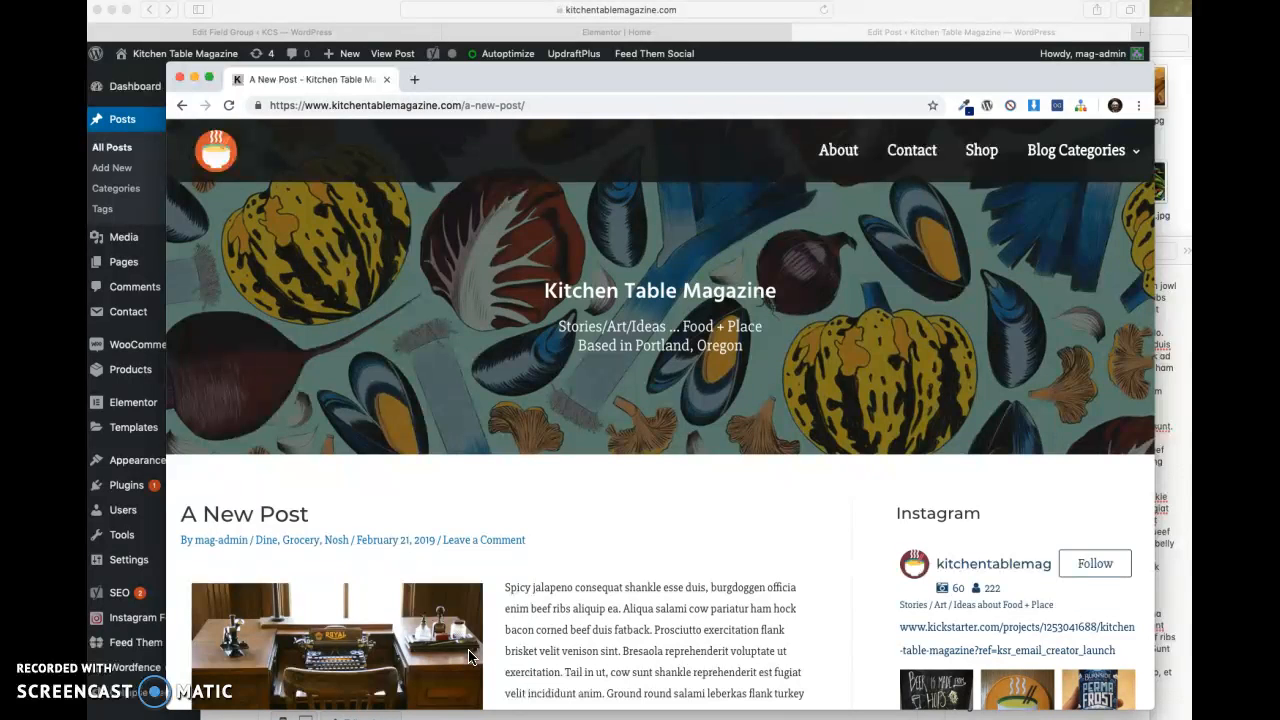
- Switch back to Safari's Kitchen Table Magazine post editing page and reopen A New Post in Elementor
left_click(474, 36)
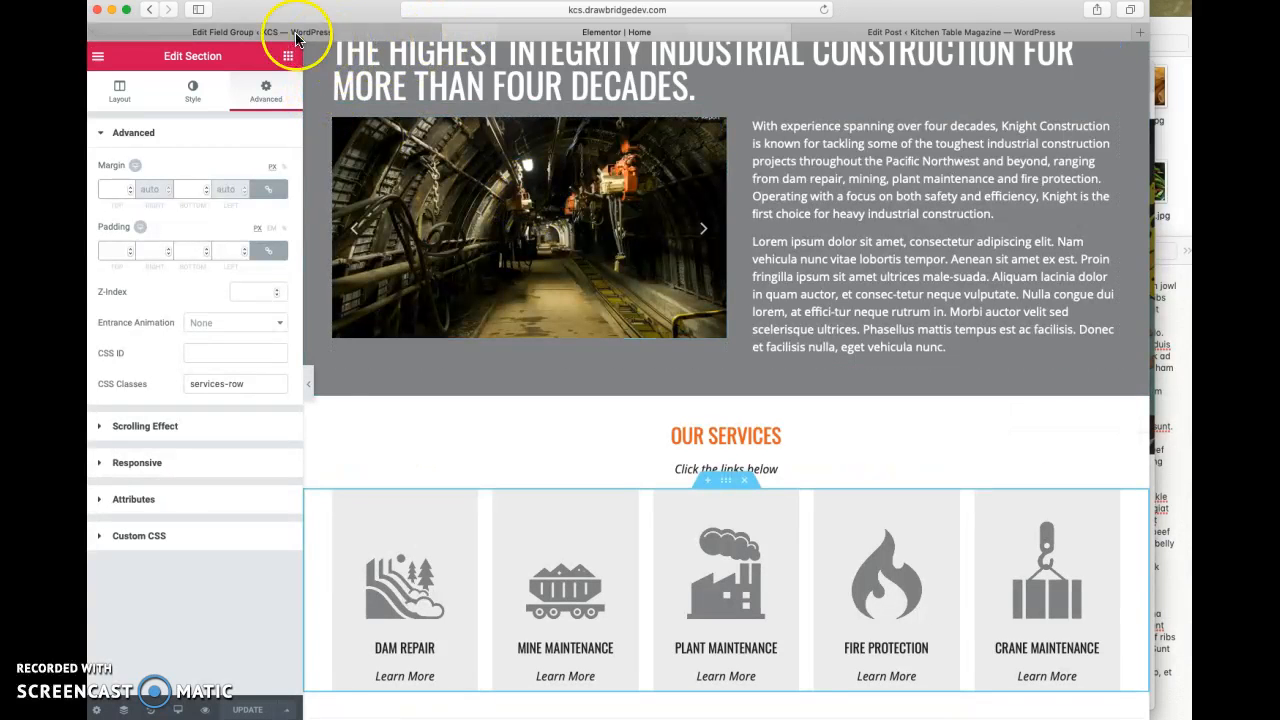
left_click(920, 32)
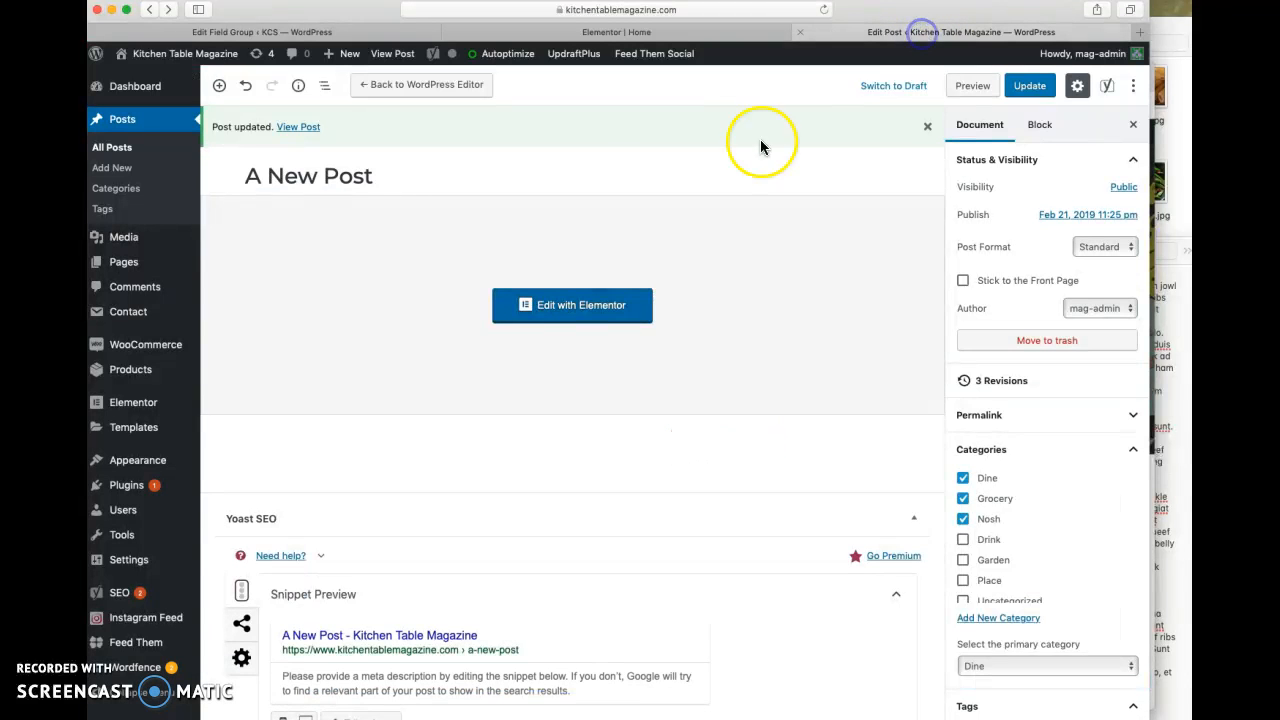
left_click(560, 318)
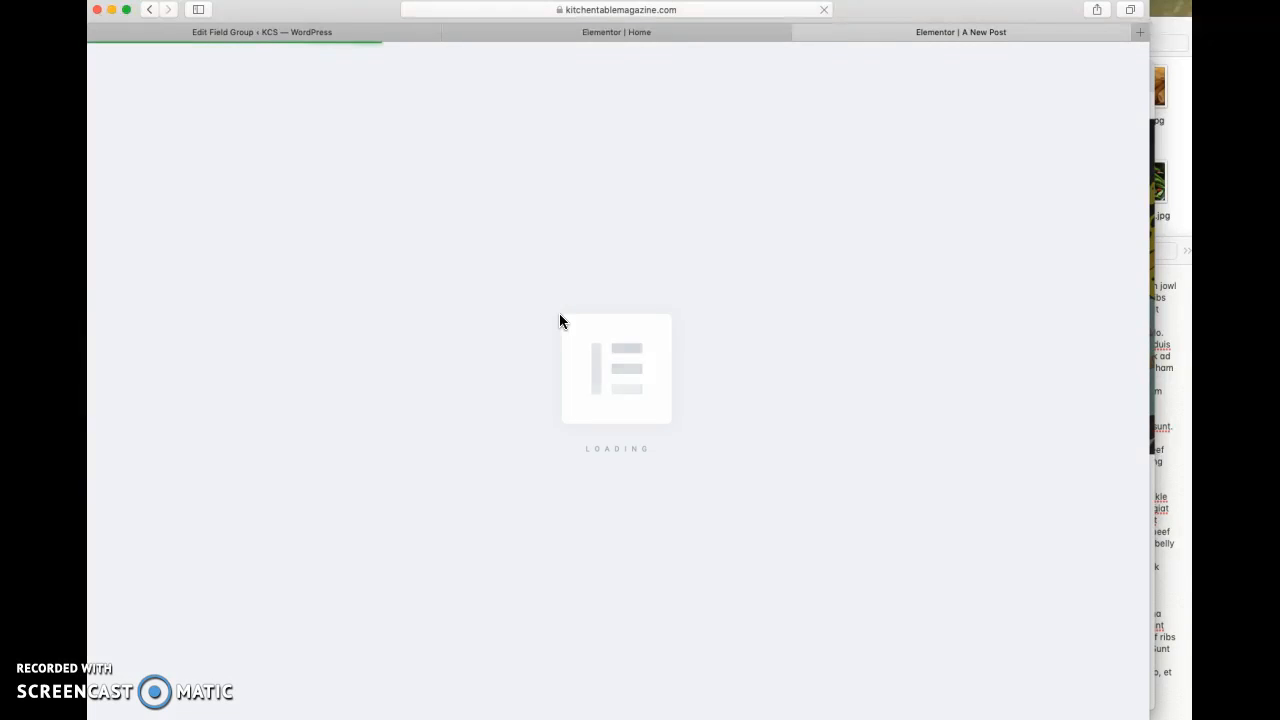
left_click(564, 408)
- In the mobile preview, turn on Reverse Columns (Mobile) for the section with the soup bowl and pesto jar images
scroll(564, 405, "down", 10)
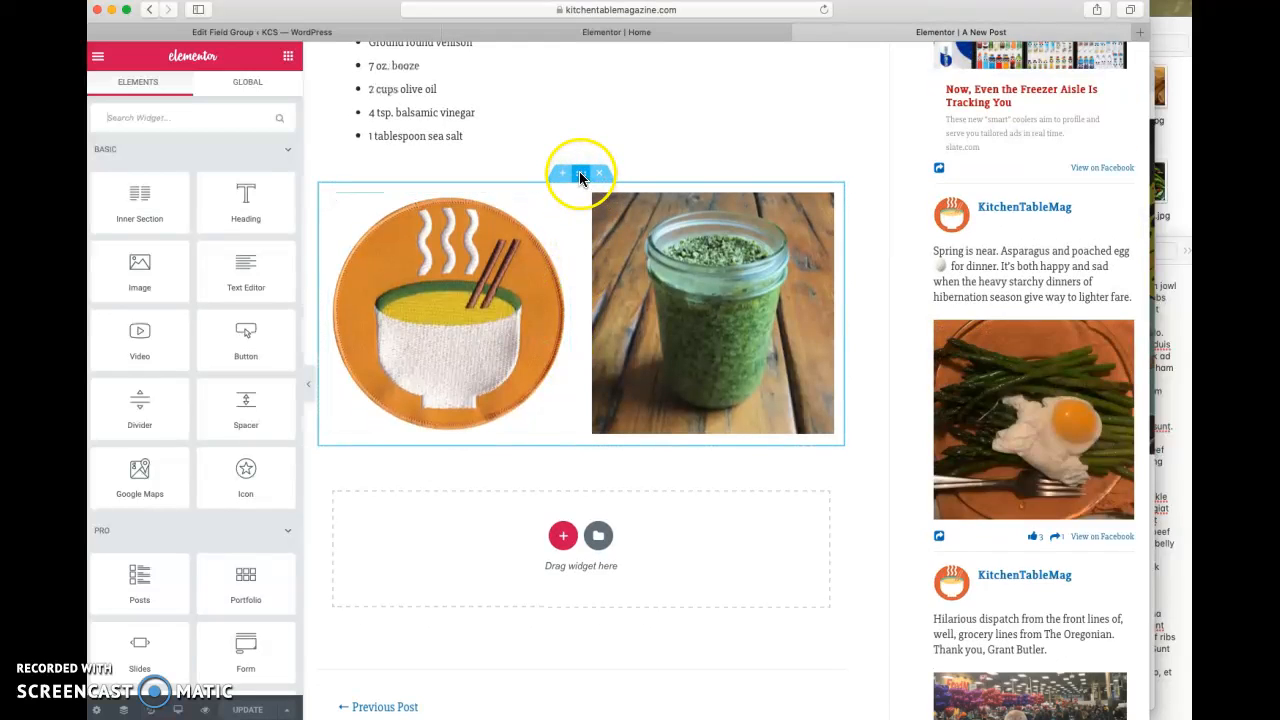
mouse_move(178, 709)
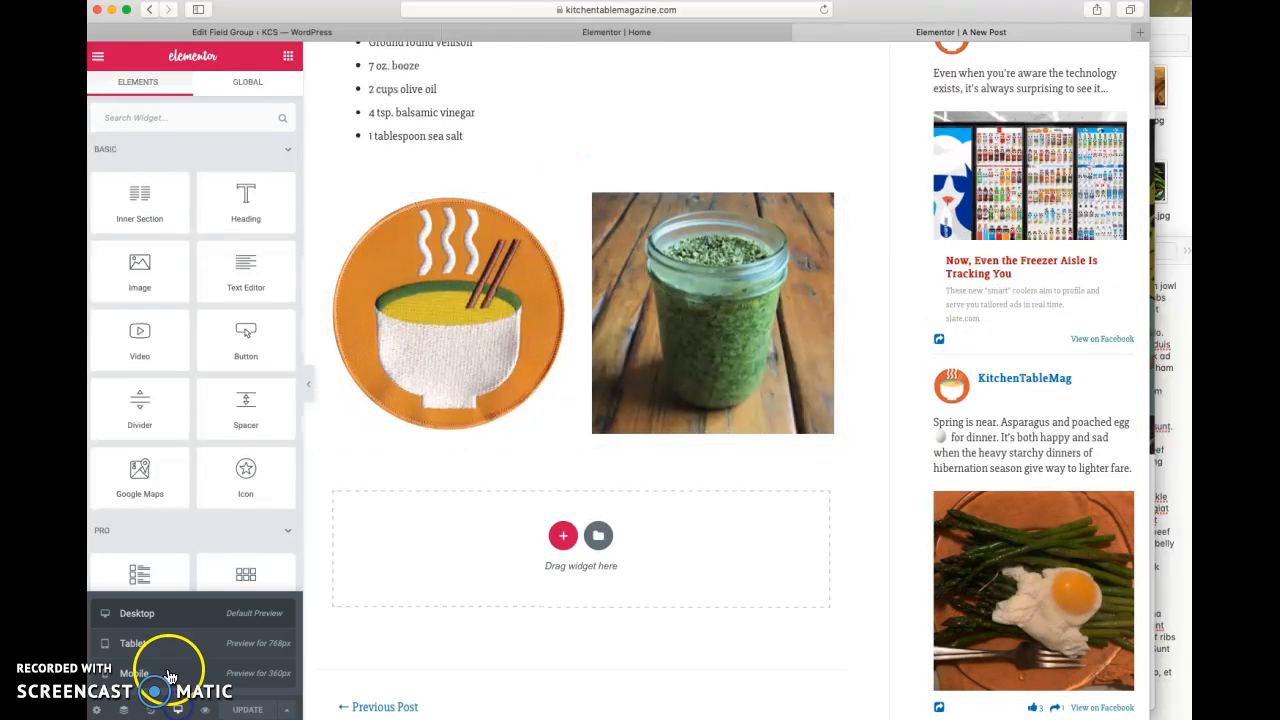
left_click(163, 673)
scroll(724, 400, "down", 10)
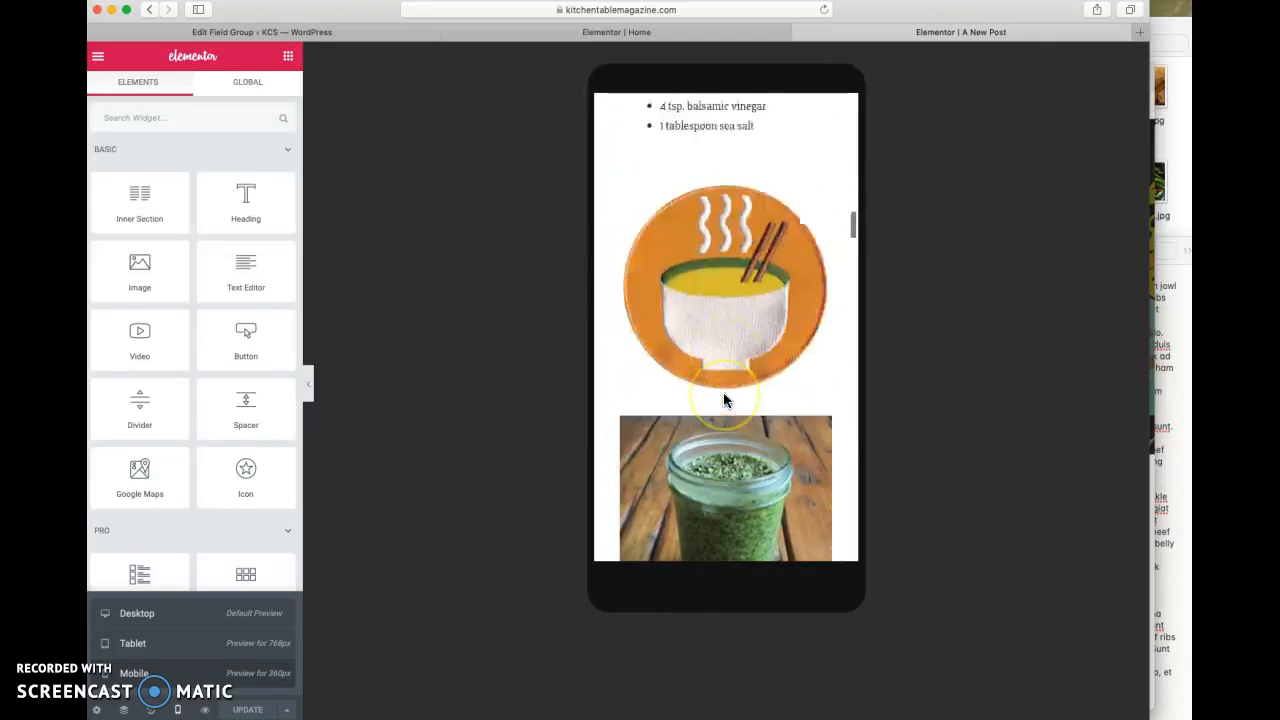
scroll(724, 400, "up", 2)
left_click(726, 236)
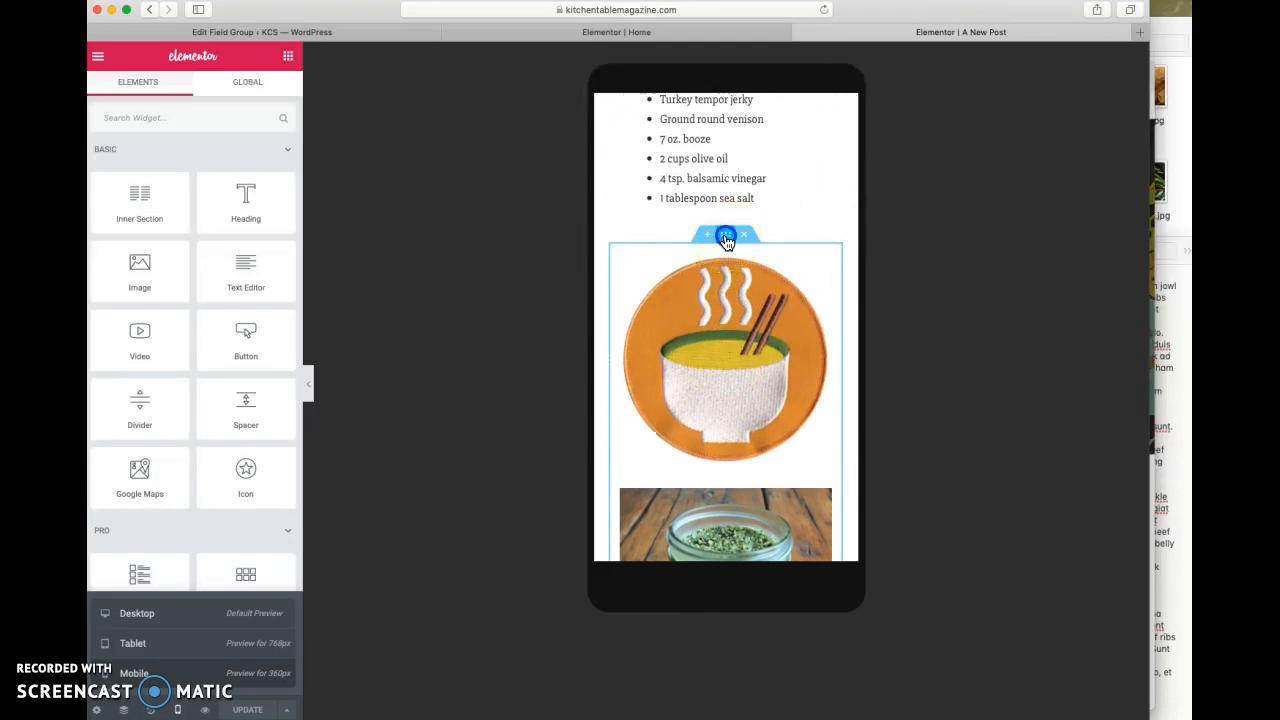
left_click(262, 97)
left_click(186, 458)
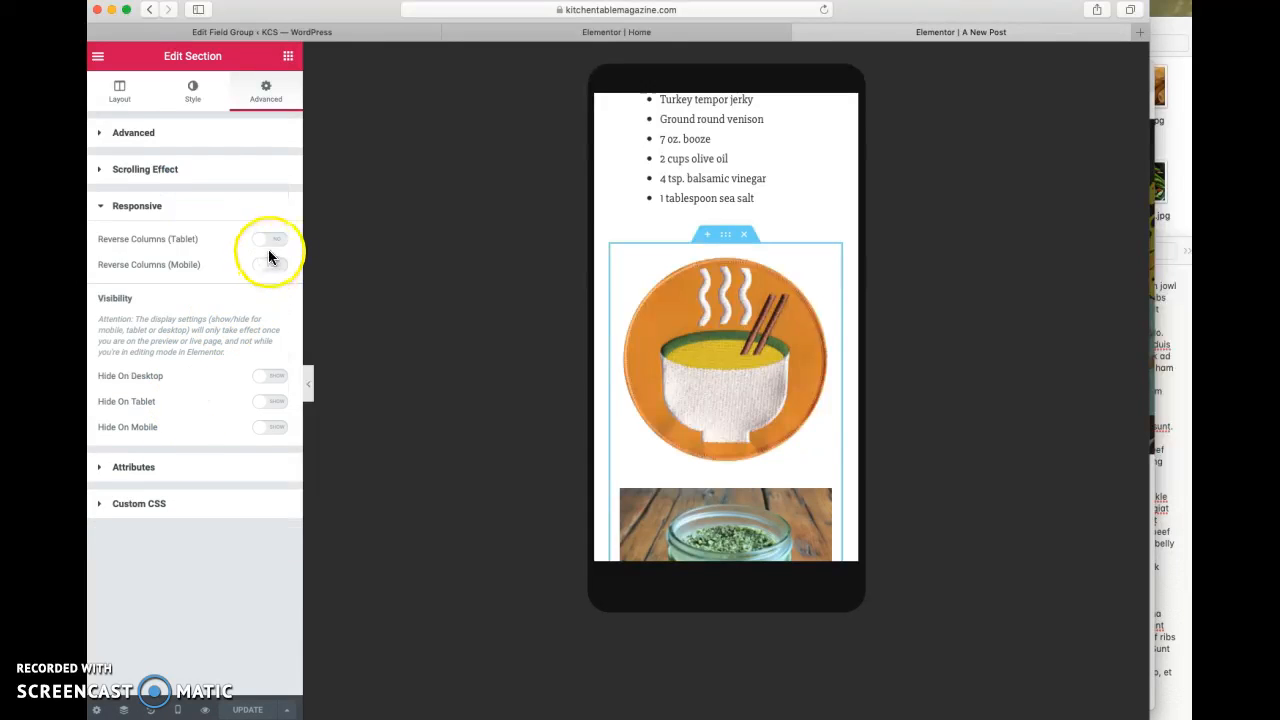
left_click(271, 263)
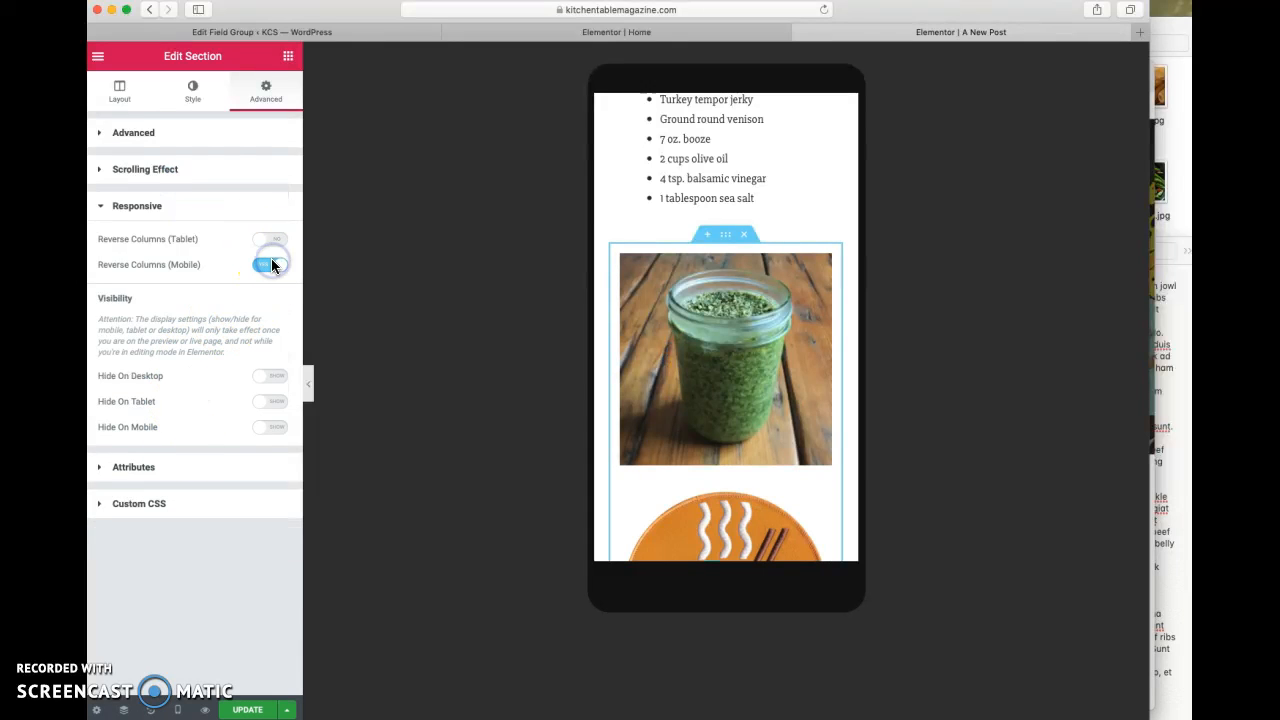
- Delete the section with the pesto jar and soup bowl images, and look over the saved templates in the Elementor library
left_click(745, 234)
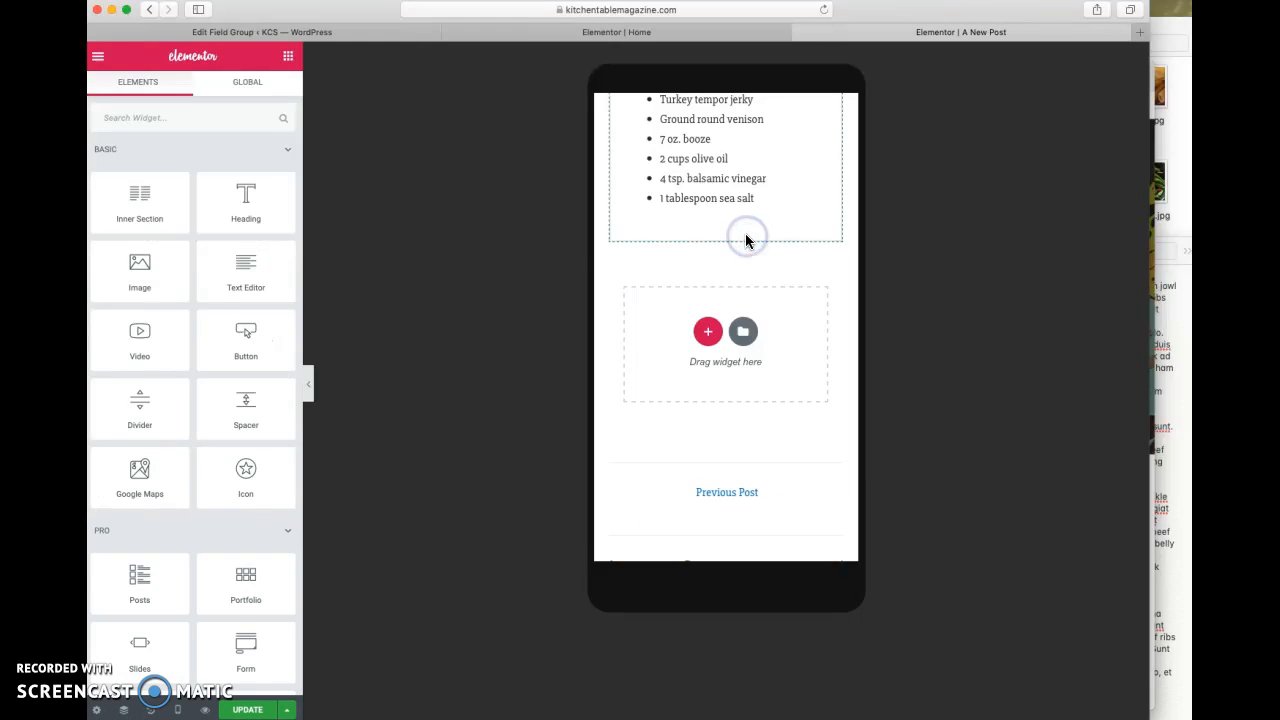
left_click(746, 332)
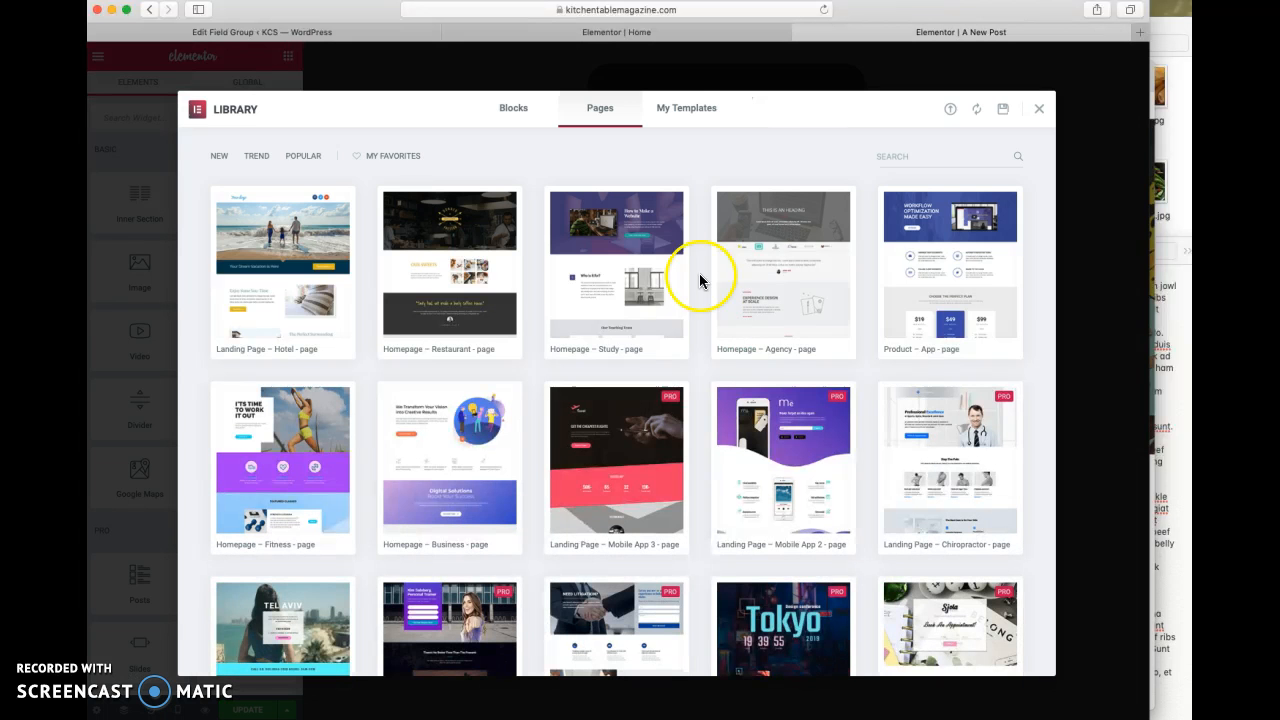
left_click(676, 112)
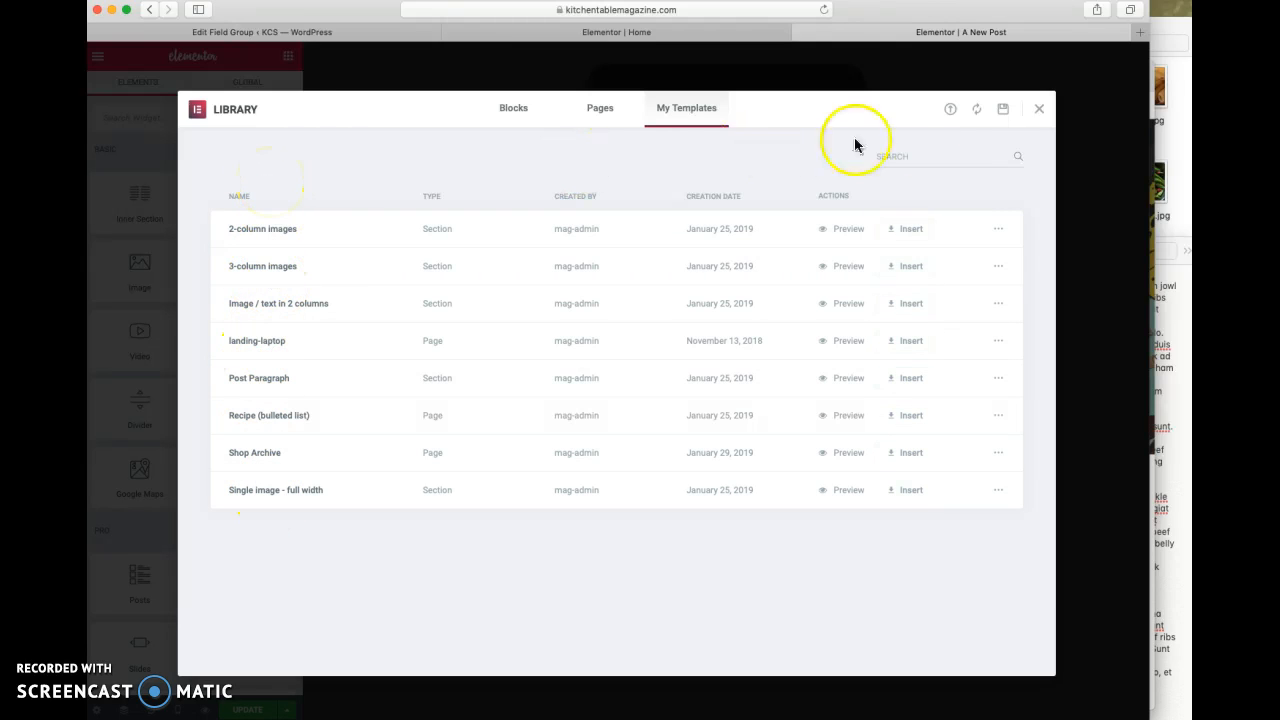
left_click(1039, 110)
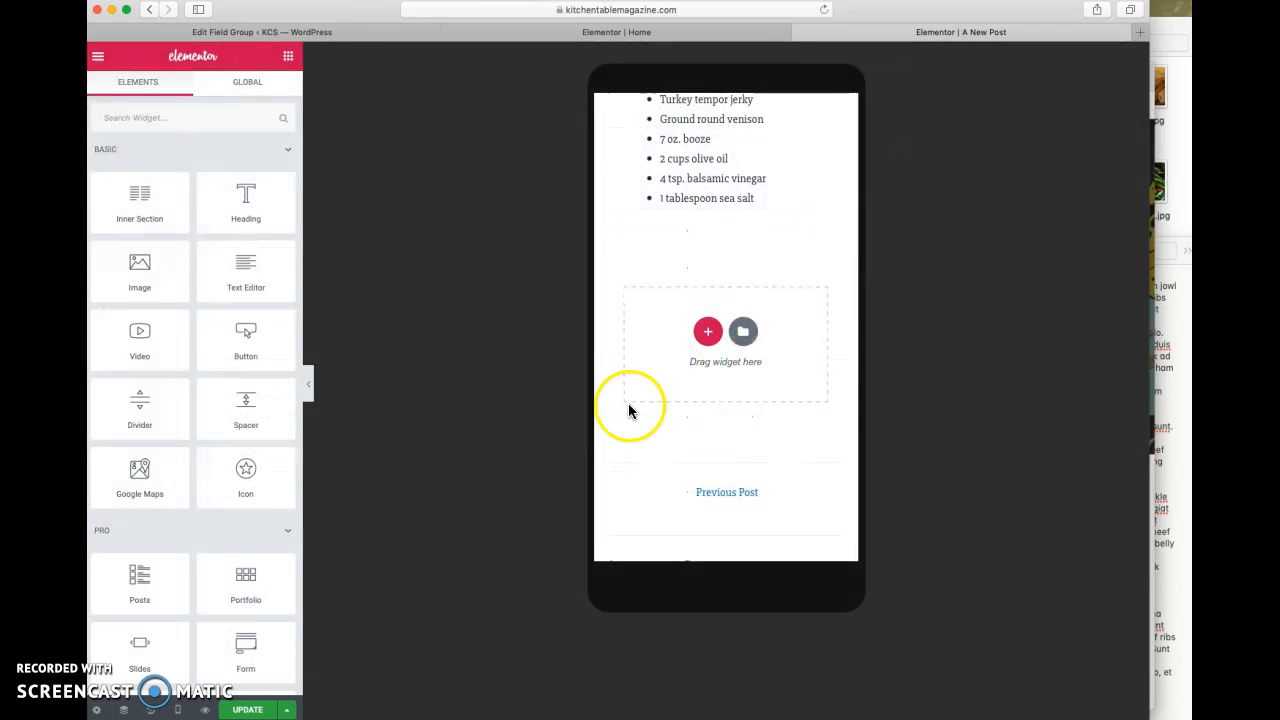
- Update the post in Elementor, and unpublish it from its WordPress editing page by switching it to draft
left_click(242, 710)
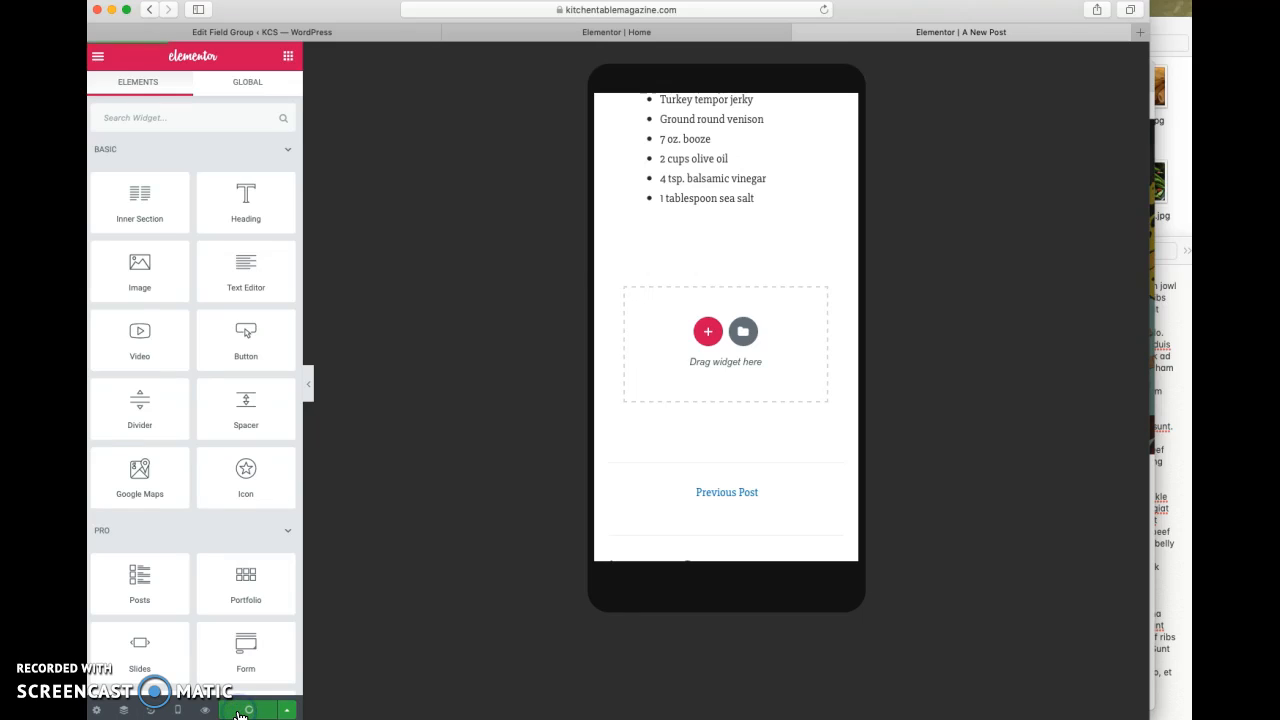
left_click(148, 12)
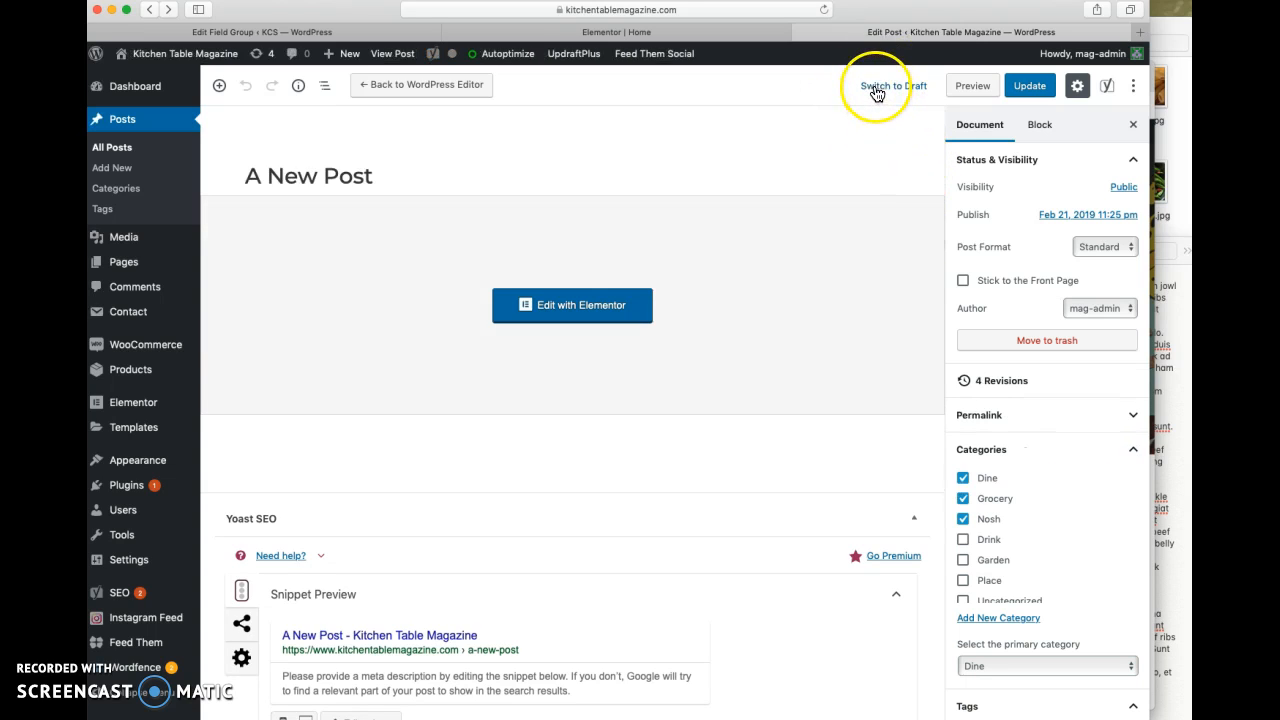
left_click(874, 86)
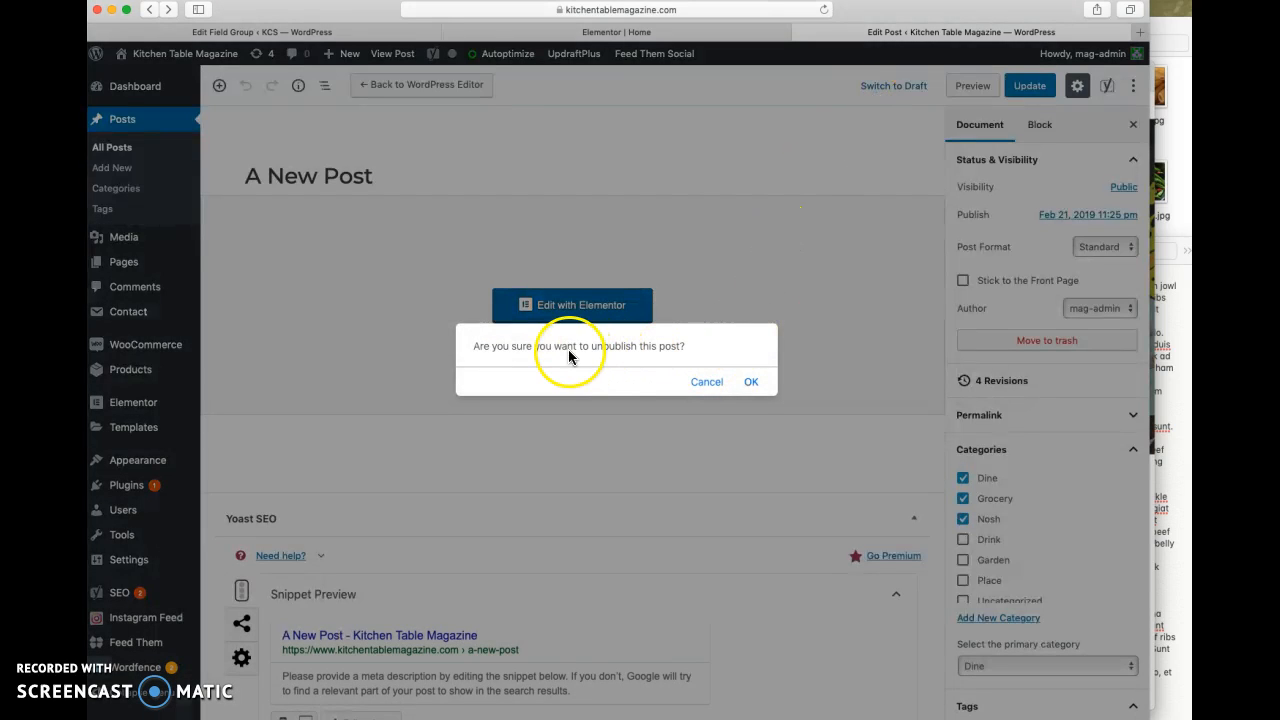
left_click(751, 385)
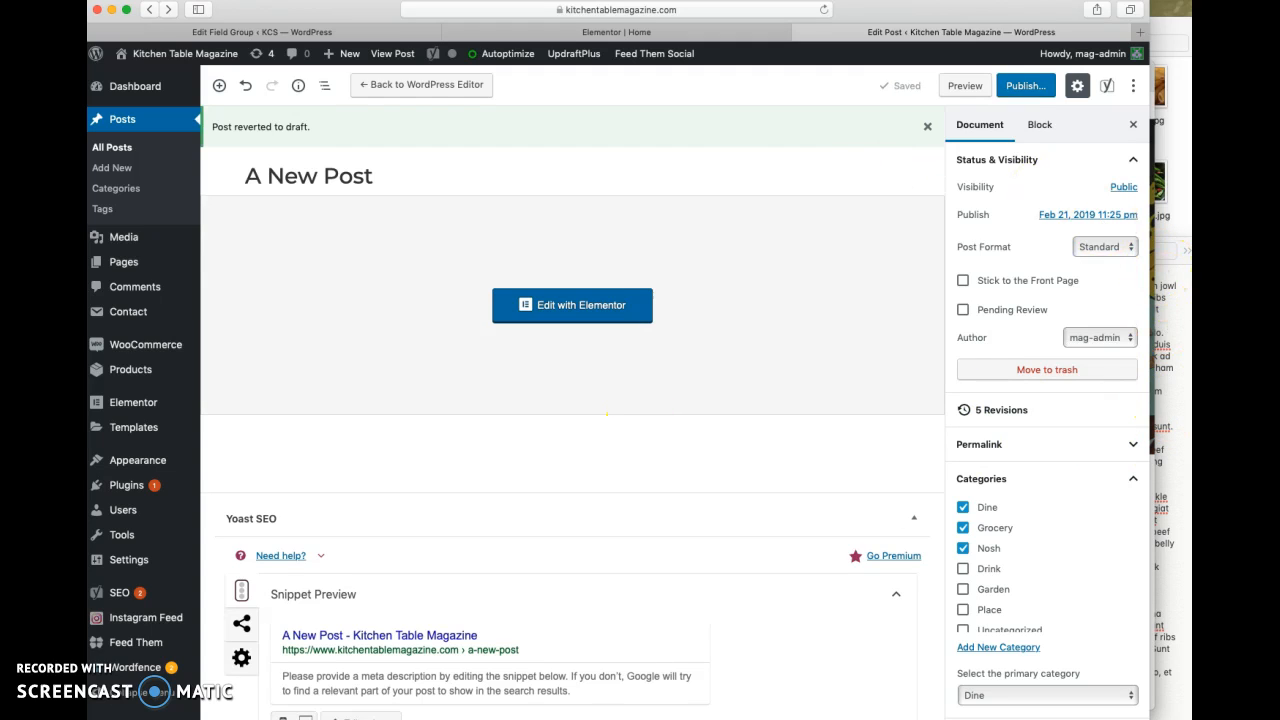
- Switch to Chrome, minimize the KCS site window and bring the window with the live A New Post page to the front
left_click(1188, 290)
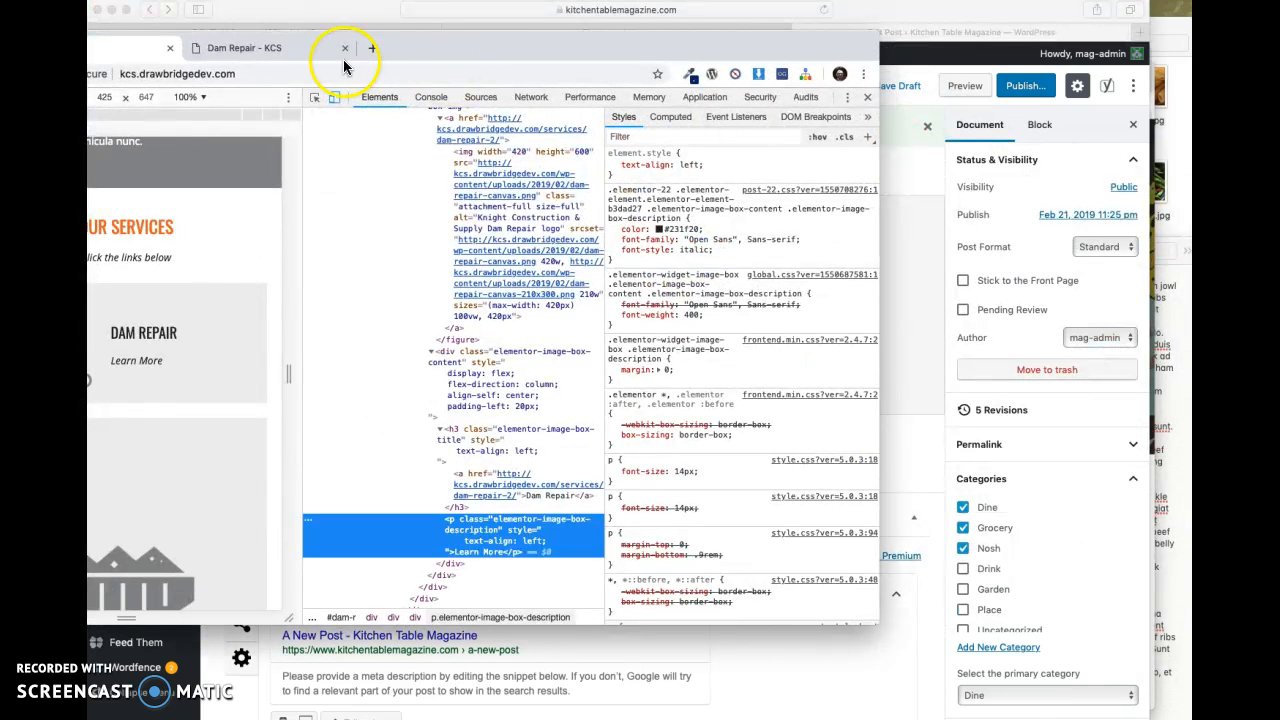
left_click(280, 50)
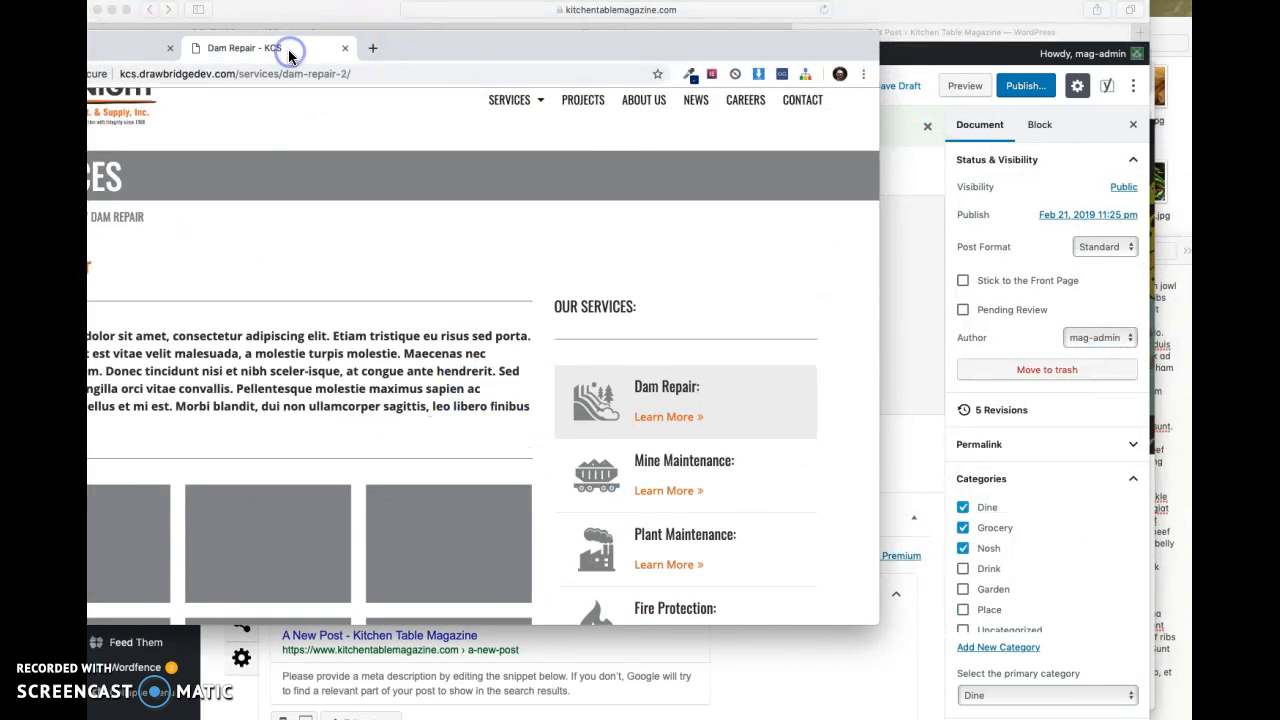
left_click(127, 50)
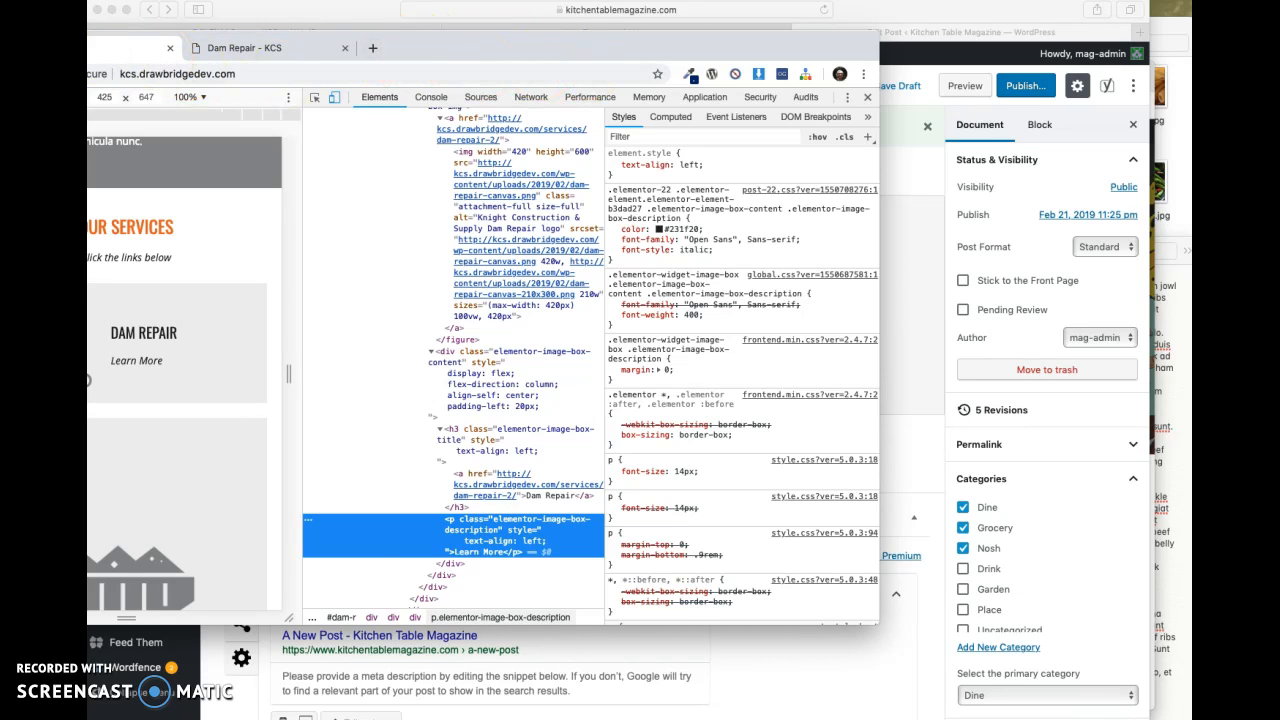
key("super+m")
left_click_drag(359, 13, 369, 140)
left_click(464, 84)
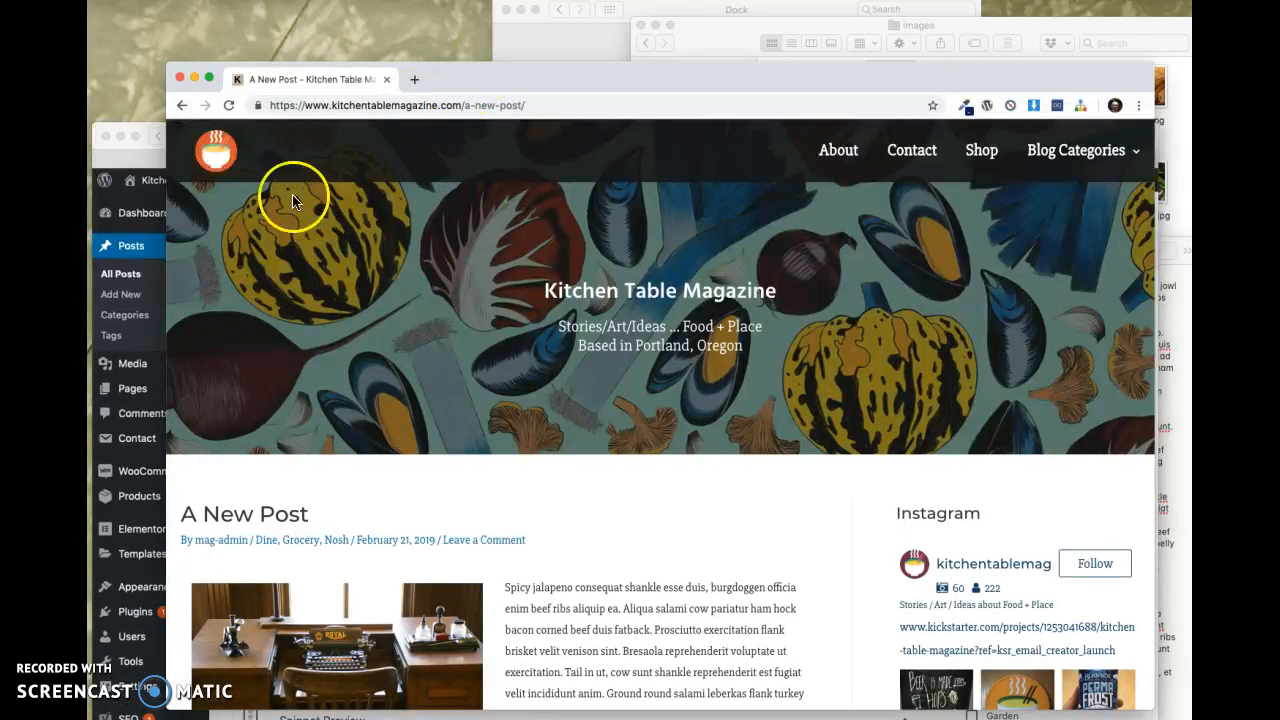
- Go back from the live post to the Kitchen Table Magazine home page and reload it to check the post cards
scroll(394, 394, "down", 3)
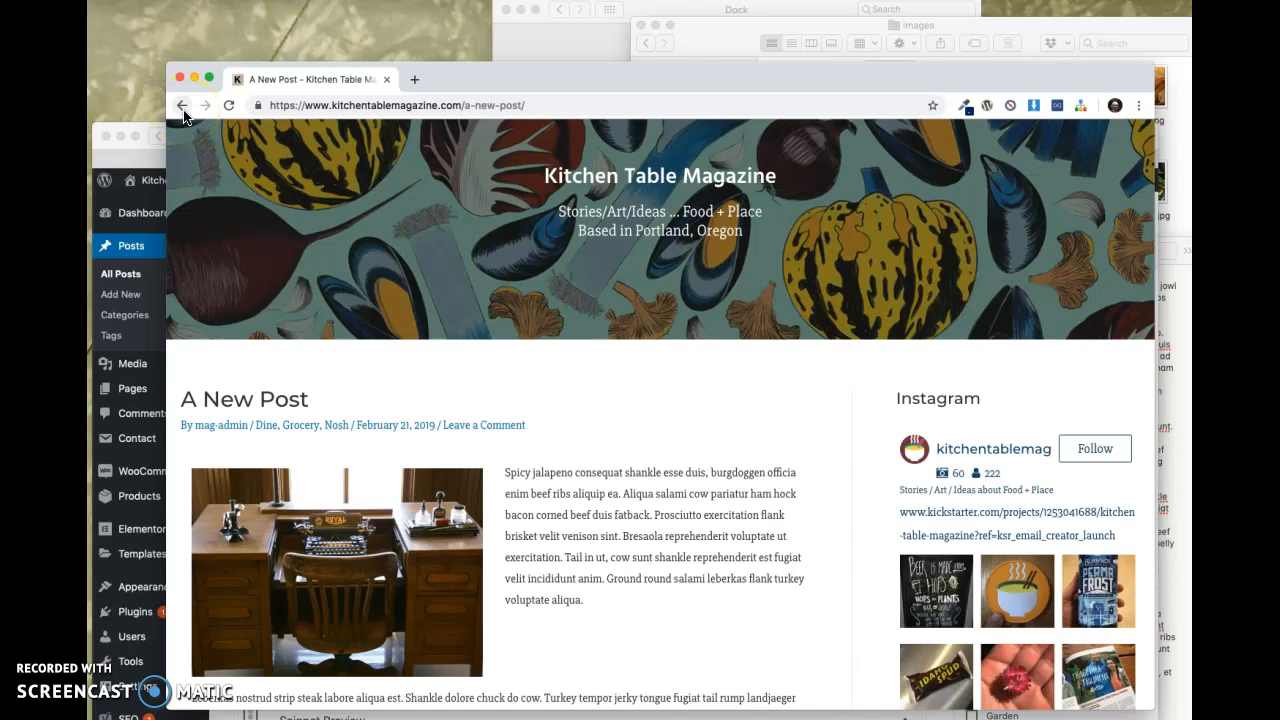
left_click(182, 106)
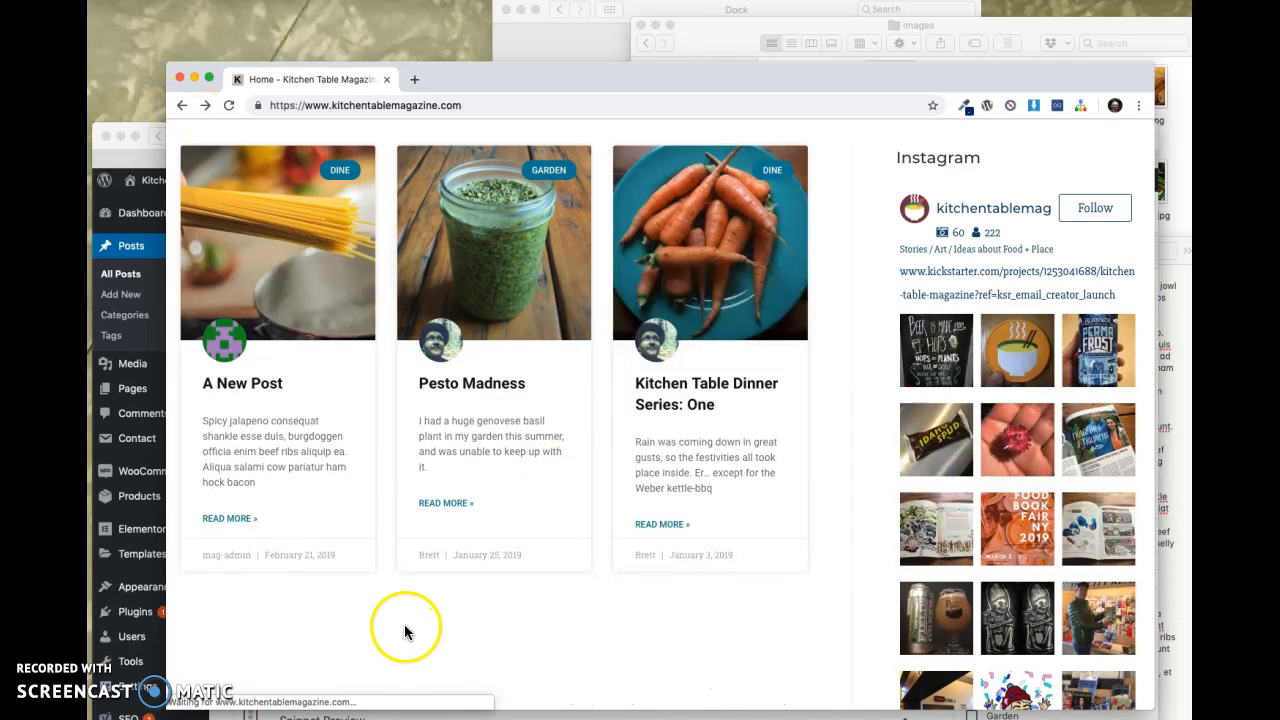
left_click(228, 106)
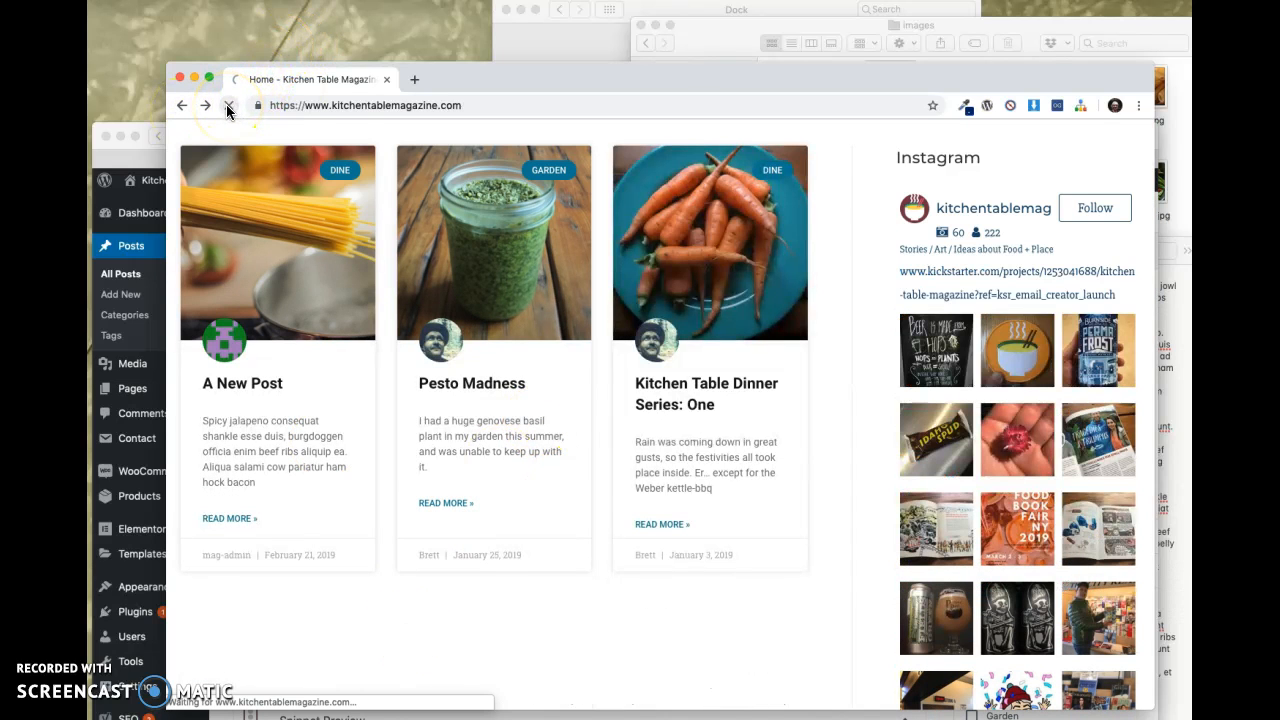